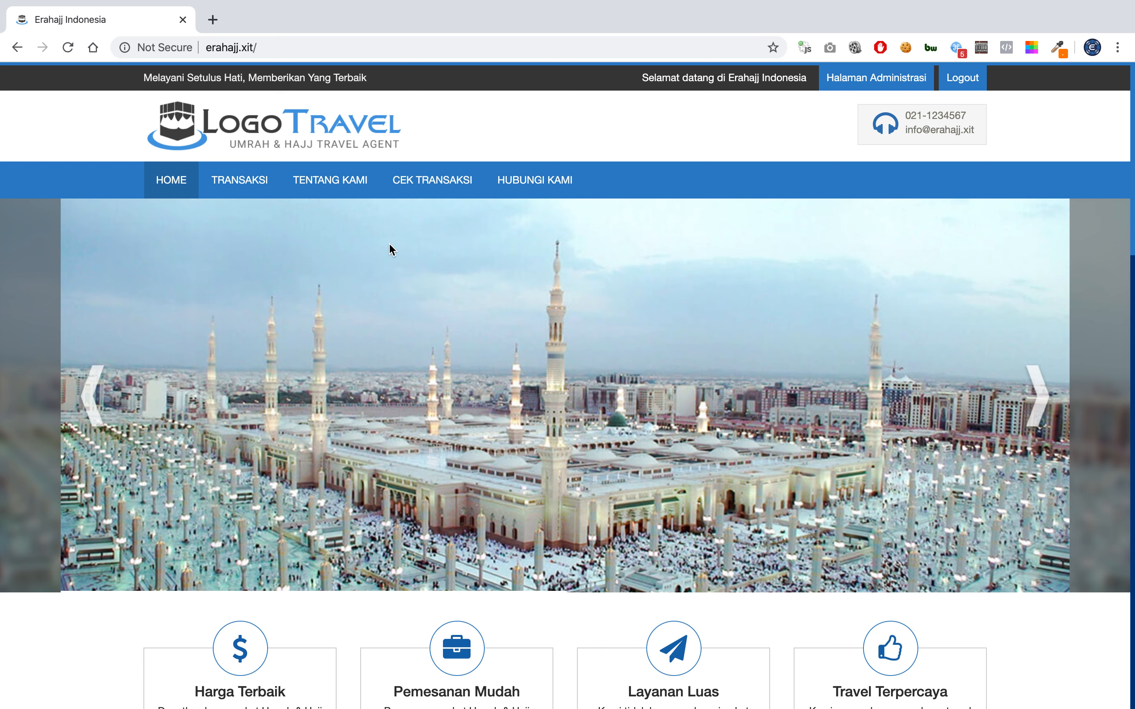
Go to TRANSAKSI > Paket Umrah and open the Umrah Awal Ramadhan package card.
click(273, 196)
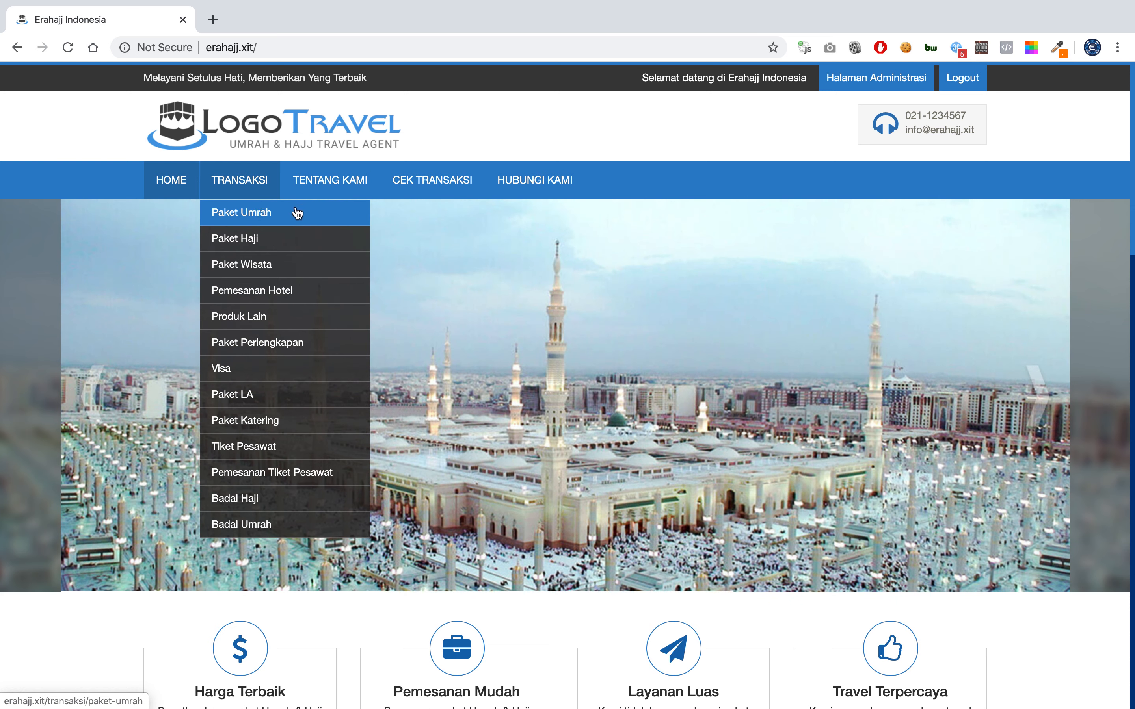
click(297, 212)
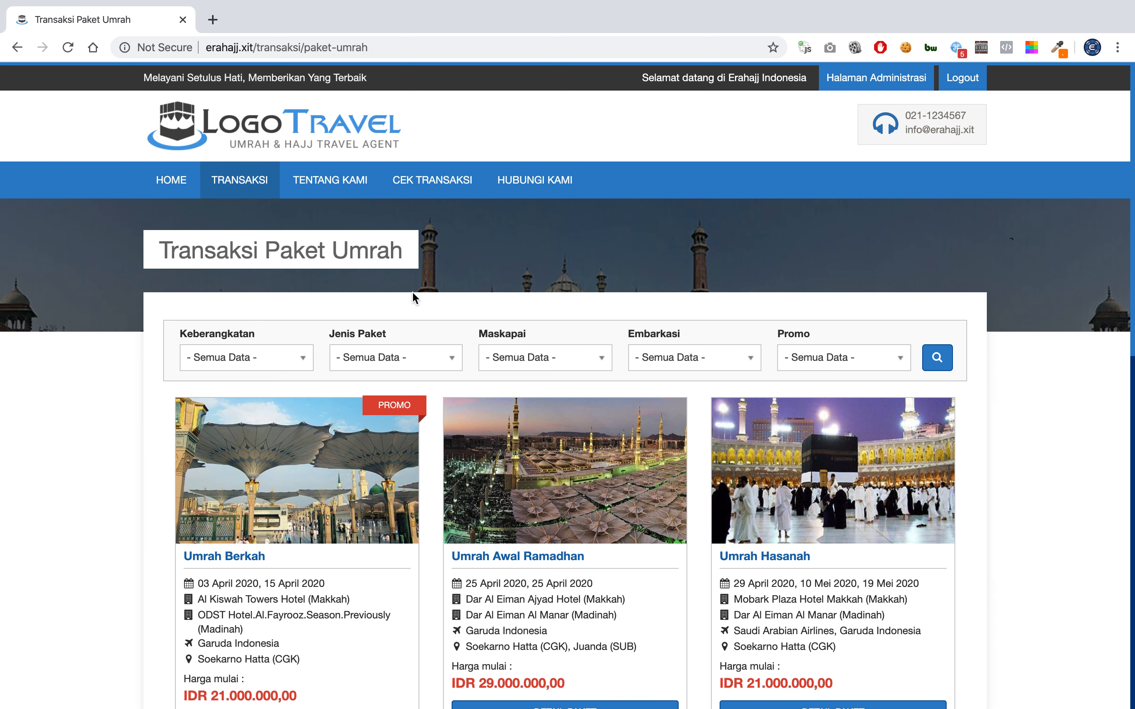
scroll(412, 292, down, 5)
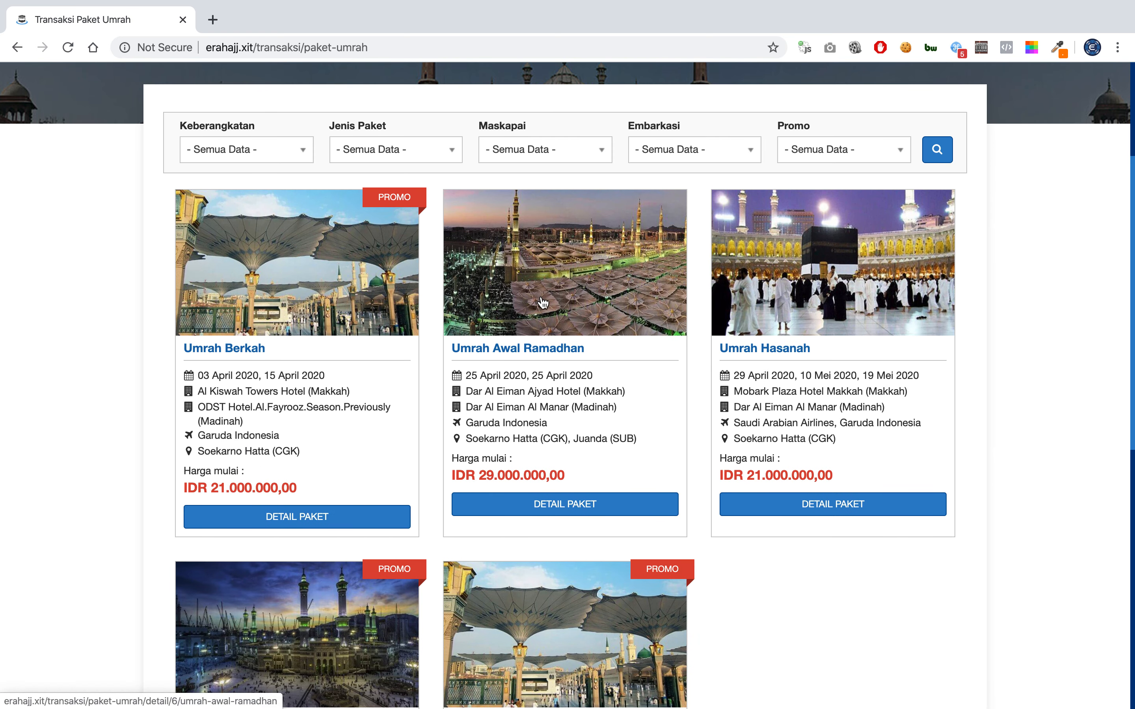
scroll(542, 300, down, 2)
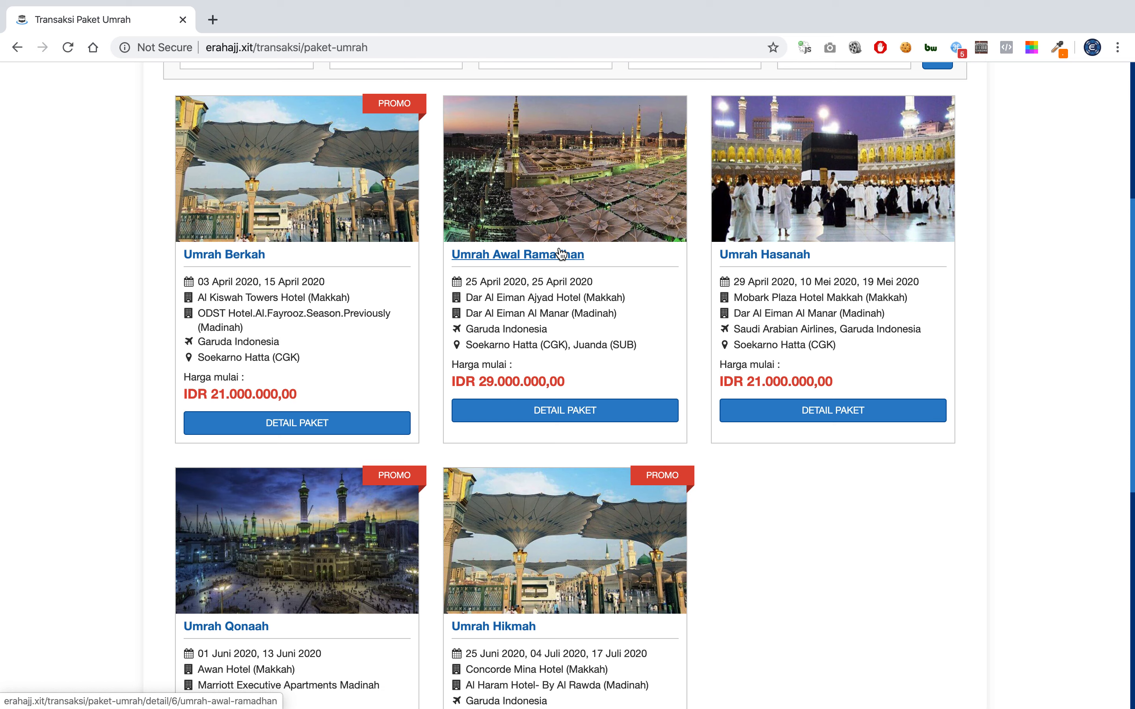
click(577, 197)
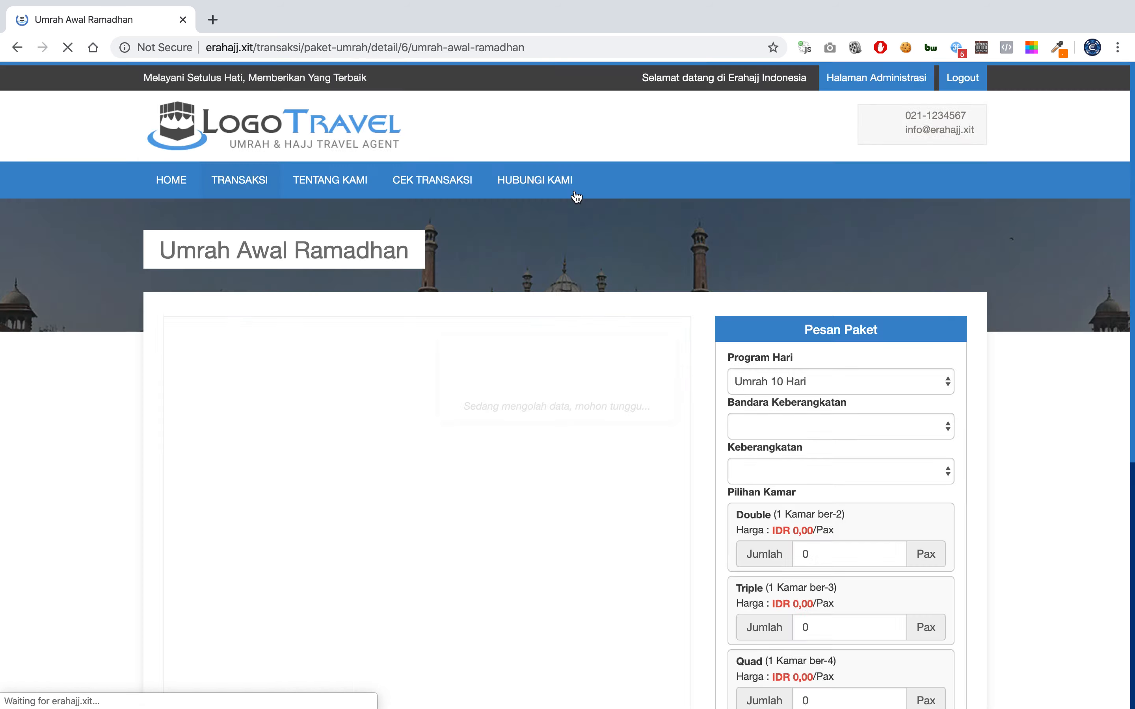
Expand the Fasilitas, Persyaratan Peserta and Syarat & Ketentuan sections of the Umrah Awal Ramadhan package.
scroll(592, 276, down, 2)
scroll(592, 277, down, 2)
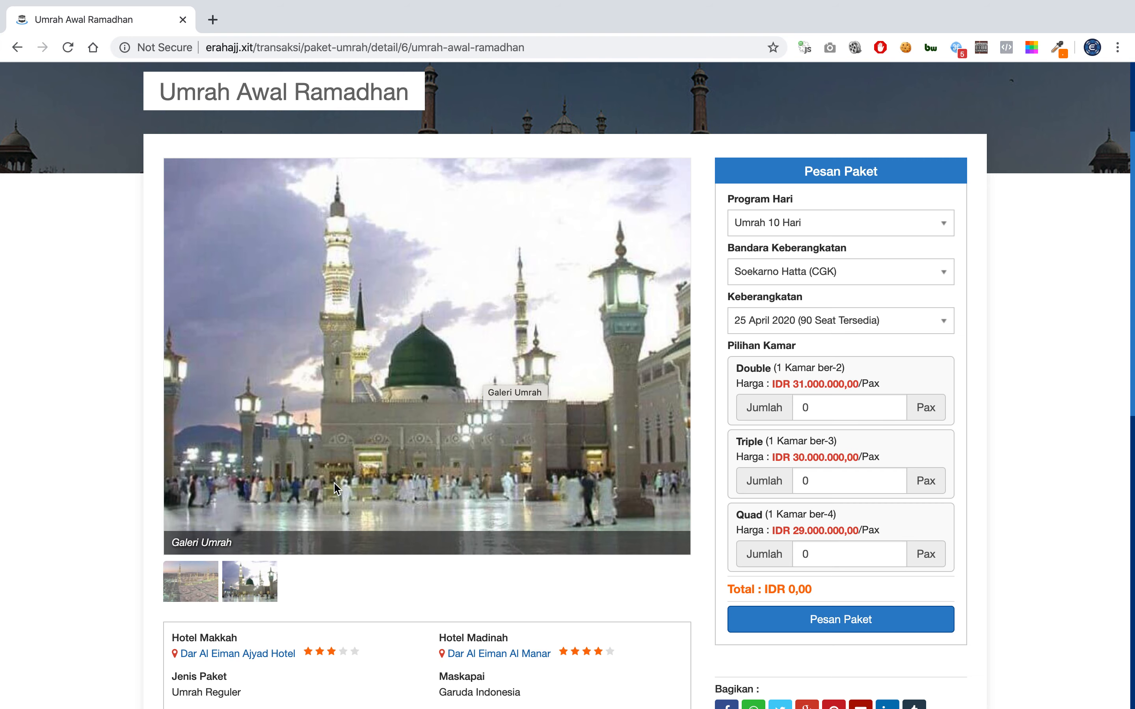
scroll(335, 487, down, 6)
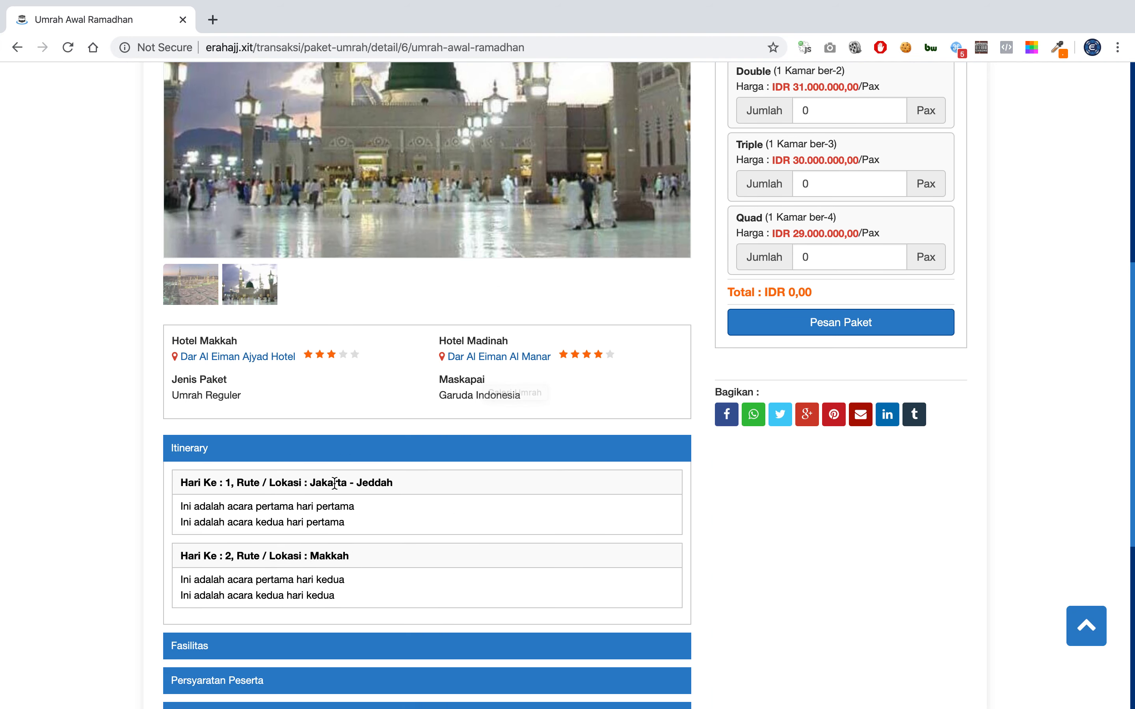
scroll(286, 497, down, 4)
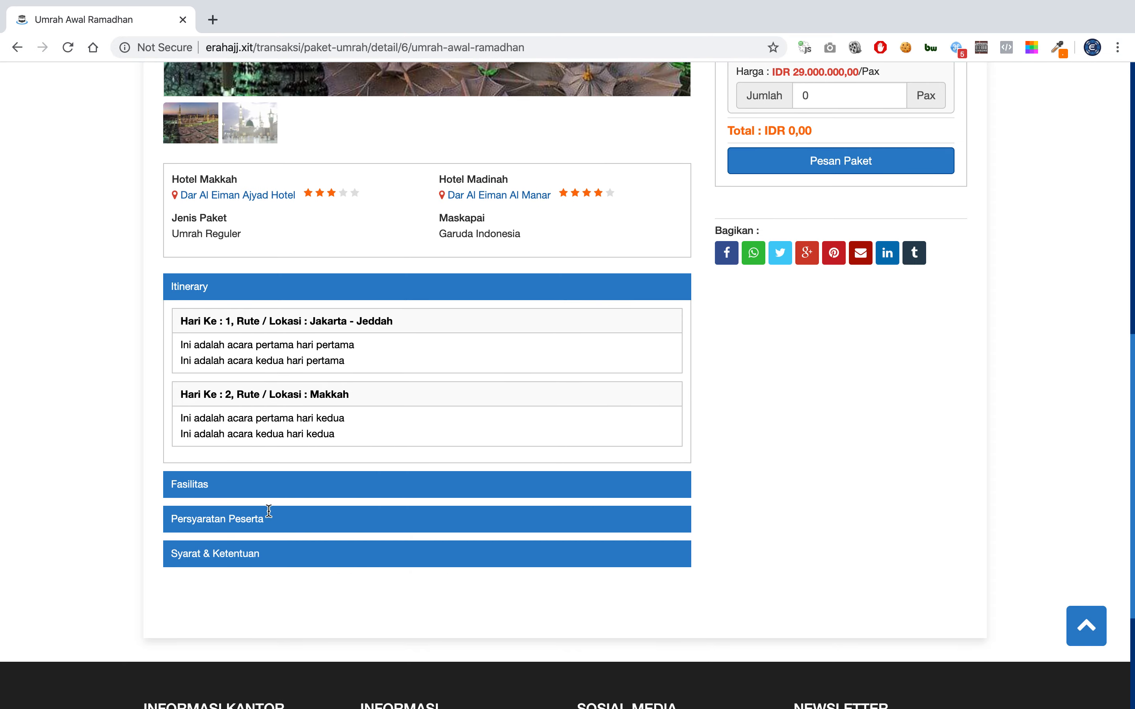
click(252, 475)
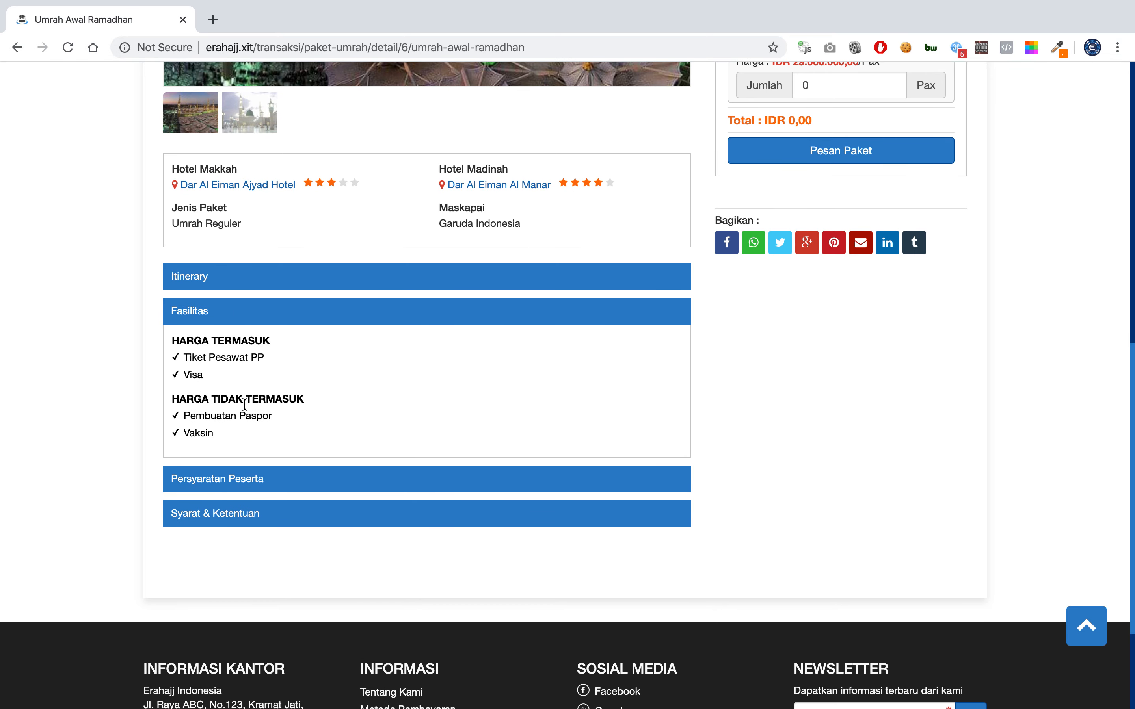
click(261, 478)
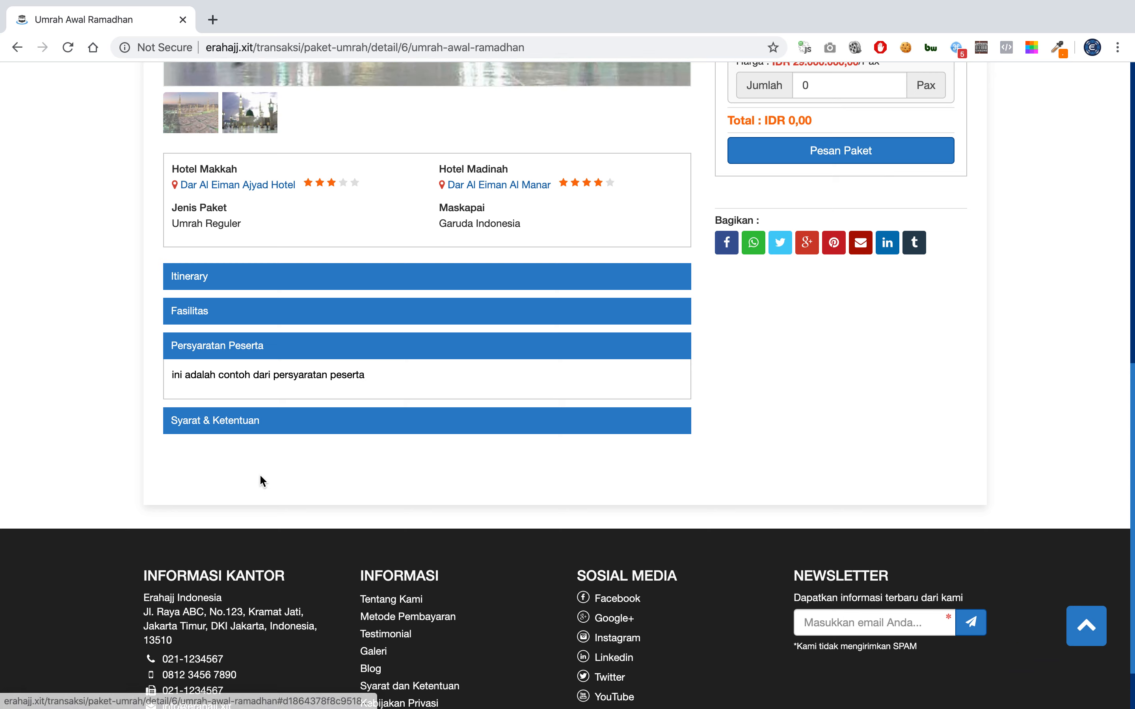
click(265, 429)
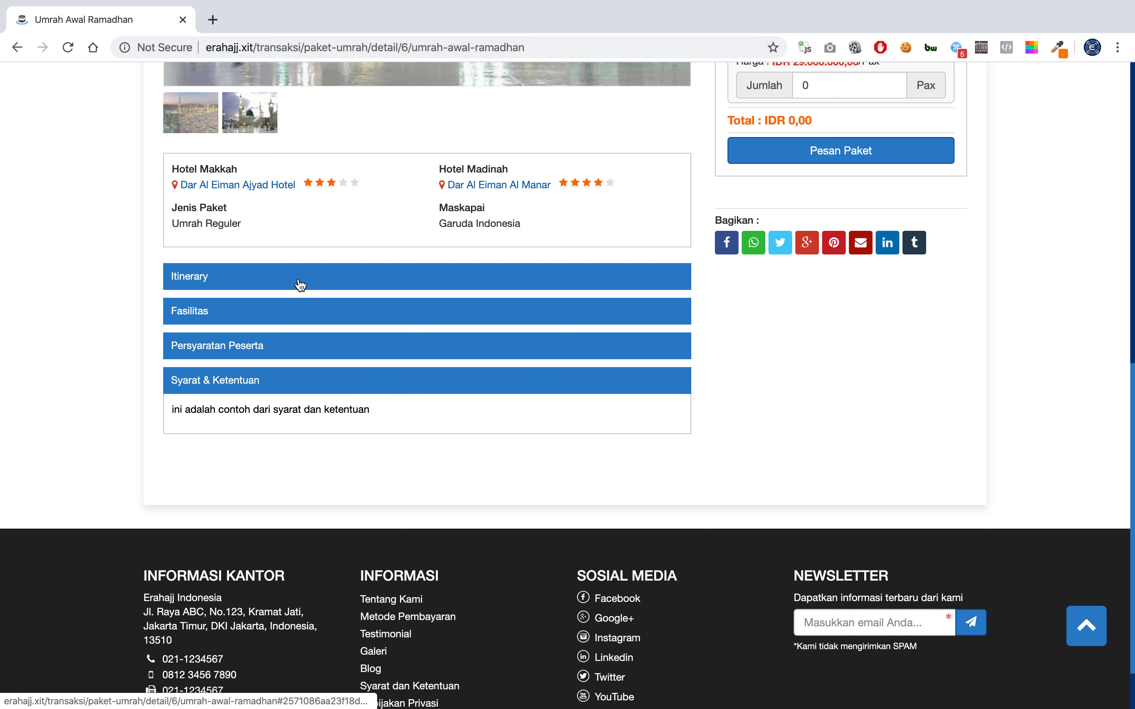
scroll(599, 109, up, 10)
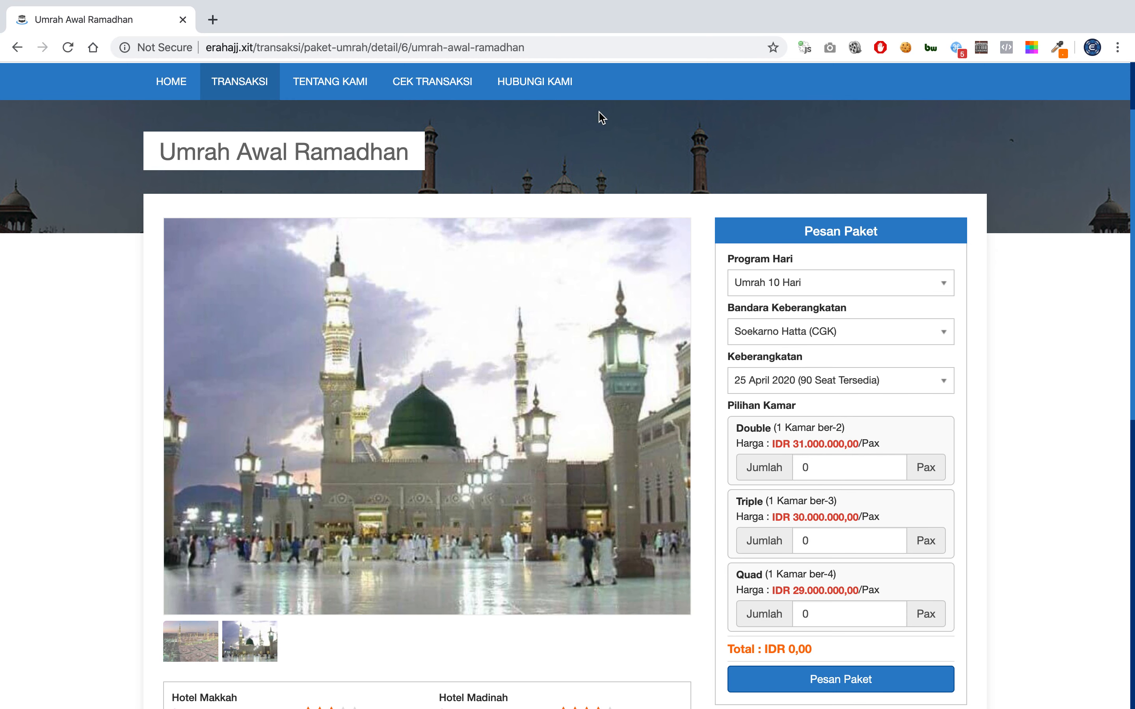
Set Program Hari to Umrah 10 Hari.
click(797, 287)
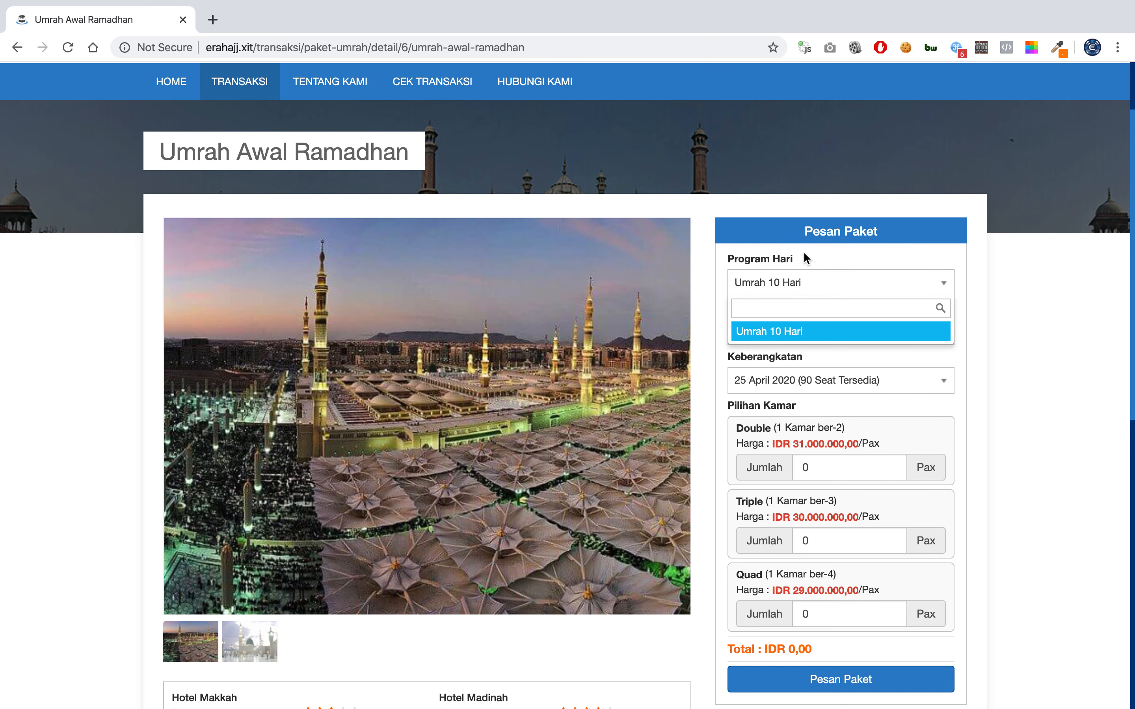
click(804, 258)
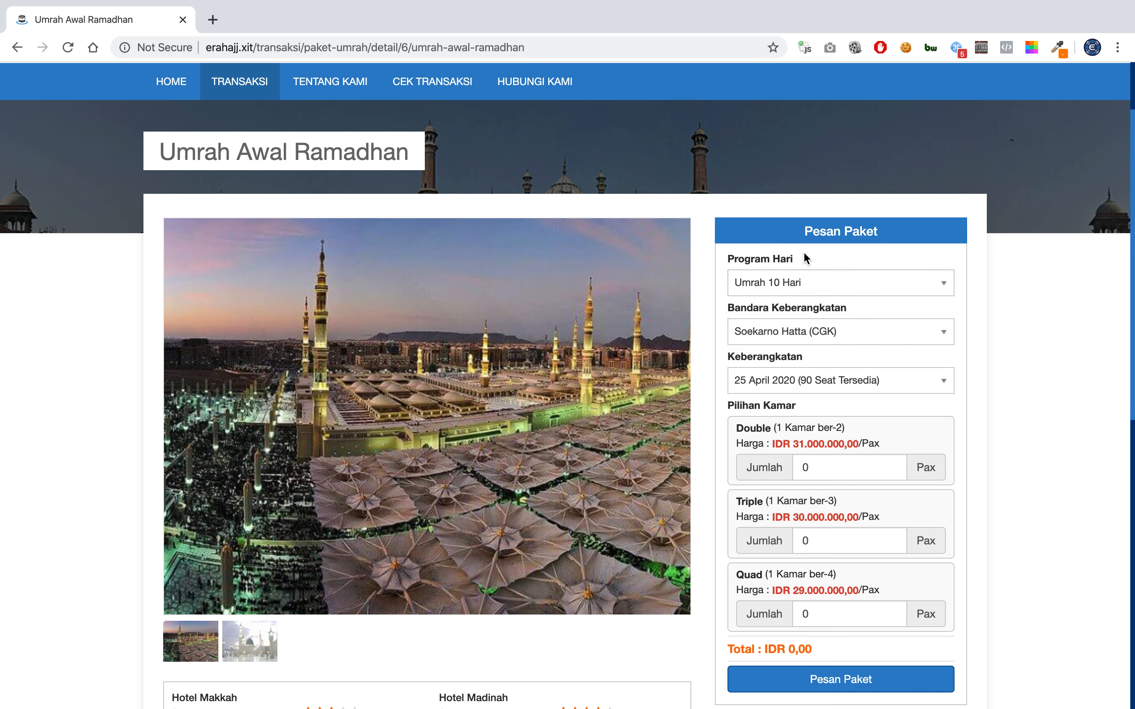
click(800, 290)
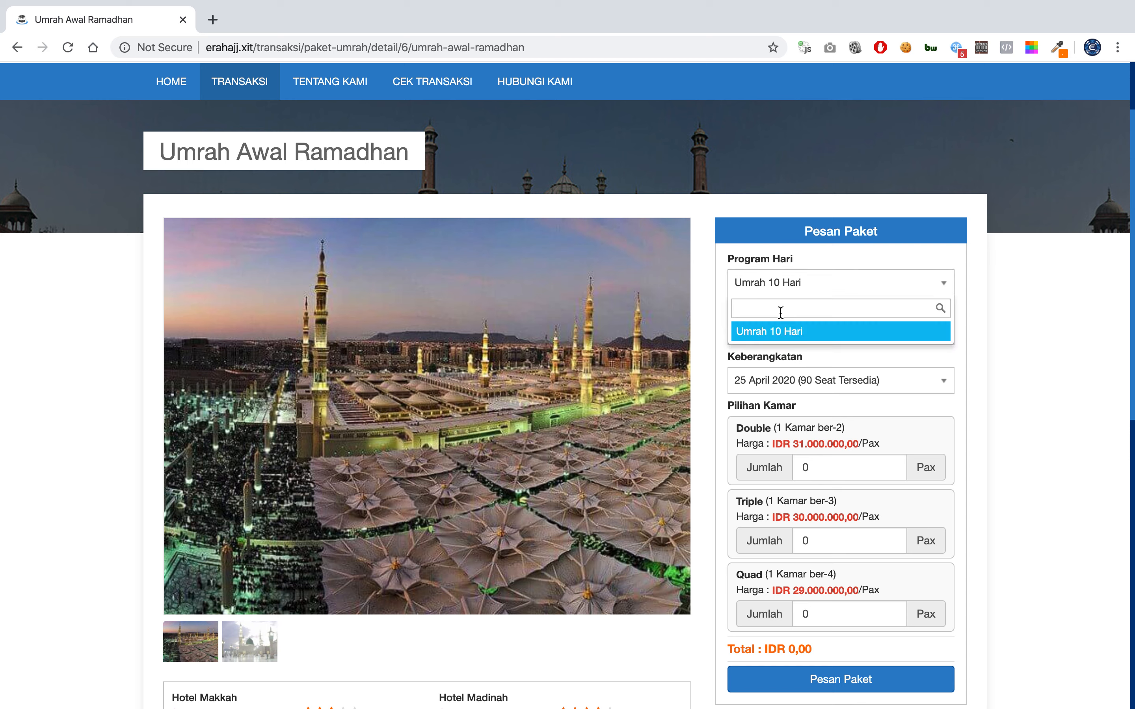
click(791, 333)
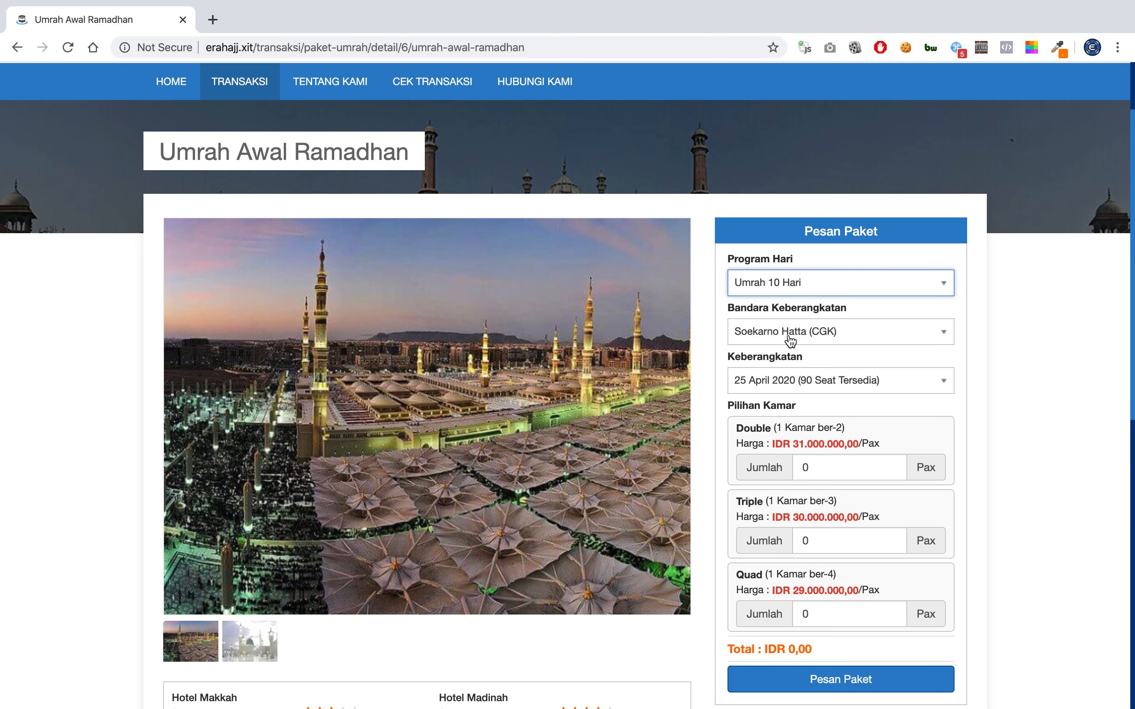
click(811, 283)
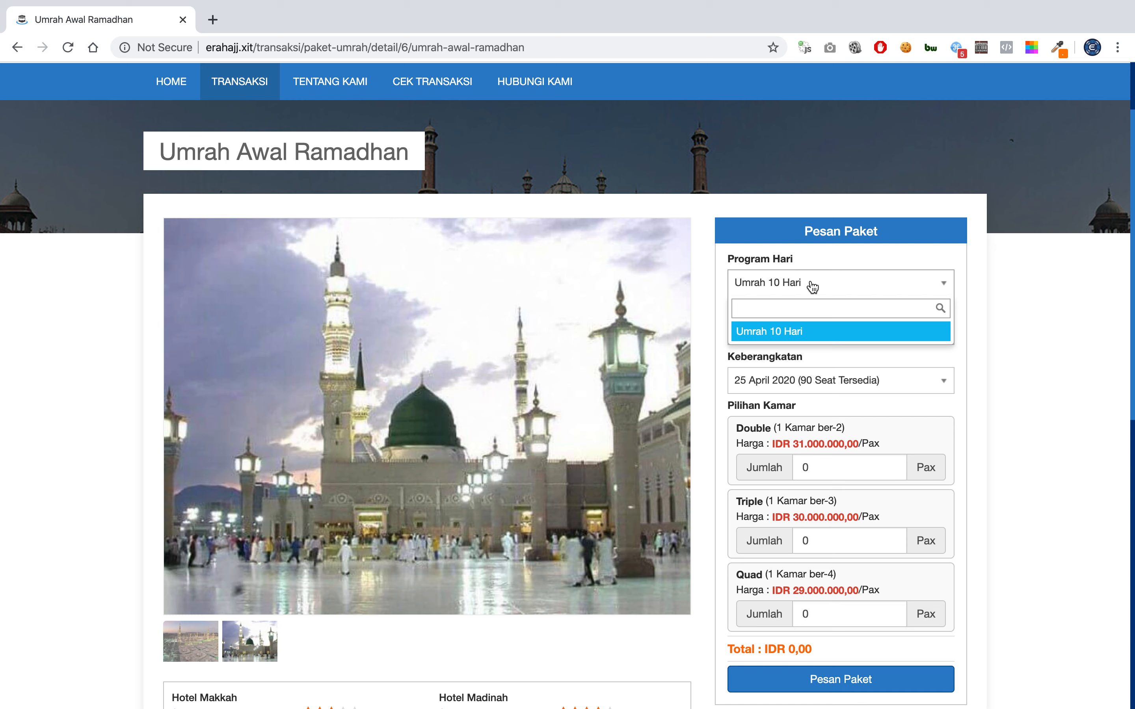
click(812, 287)
Set Bandara Keberangkatan to Soekarno Hatta (CGK) after trying Juanda (SUB).
click(810, 334)
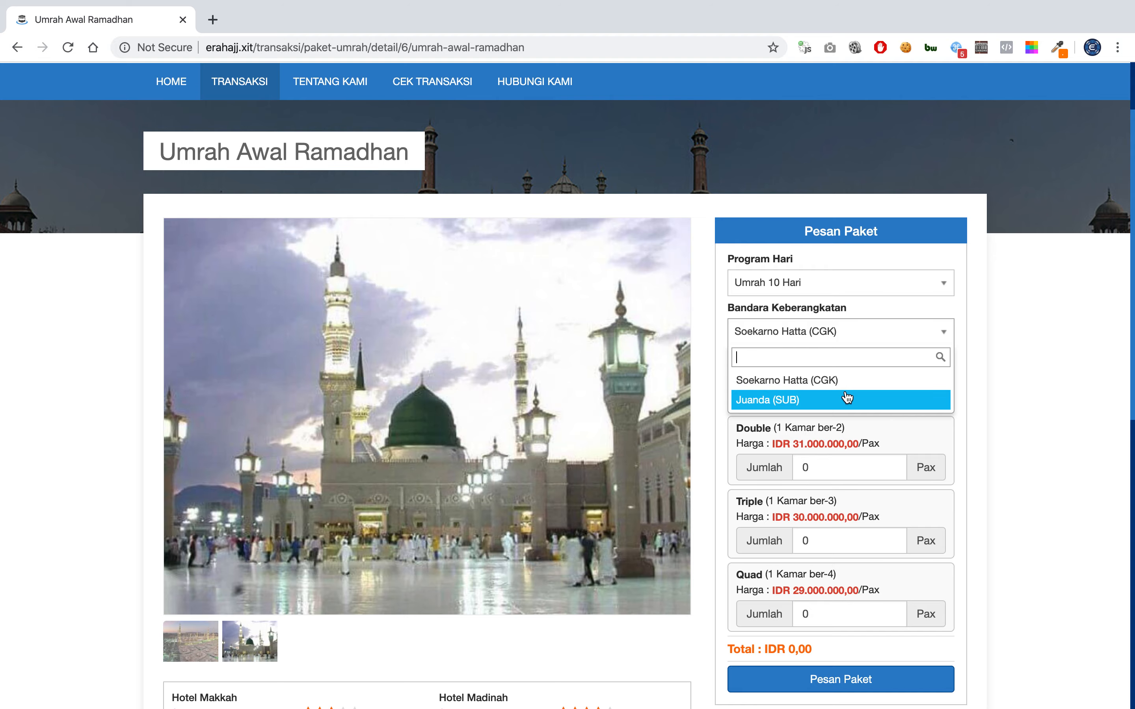
click(847, 399)
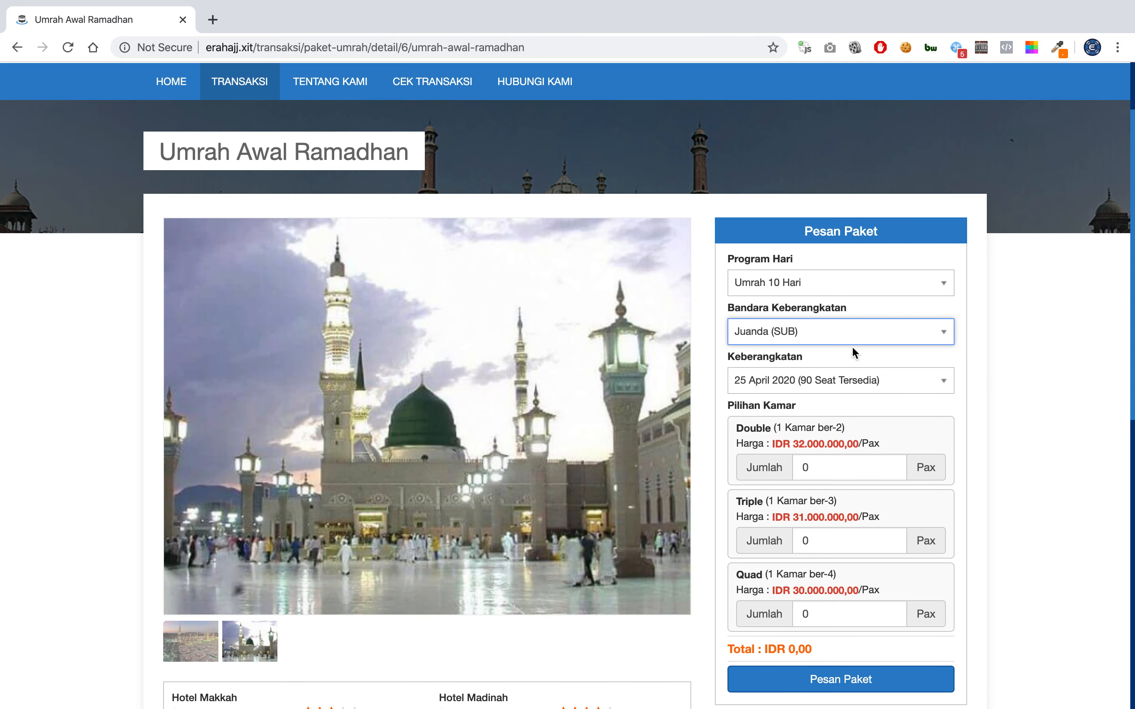
click(849, 334)
click(837, 380)
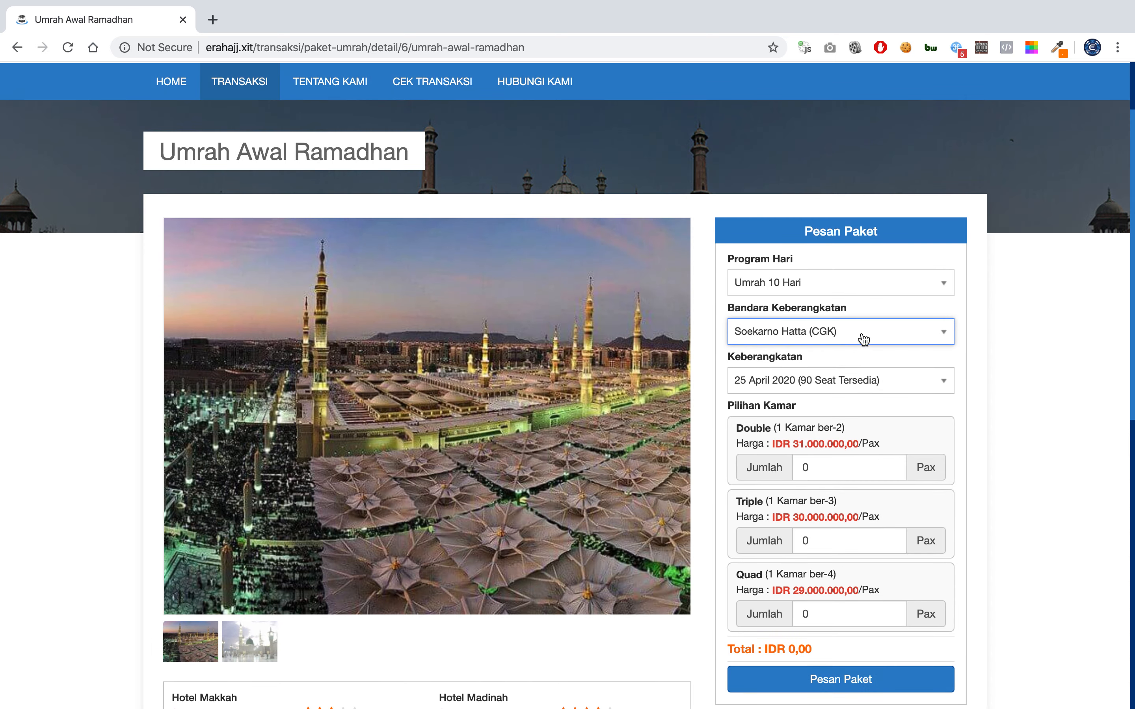
click(864, 335)
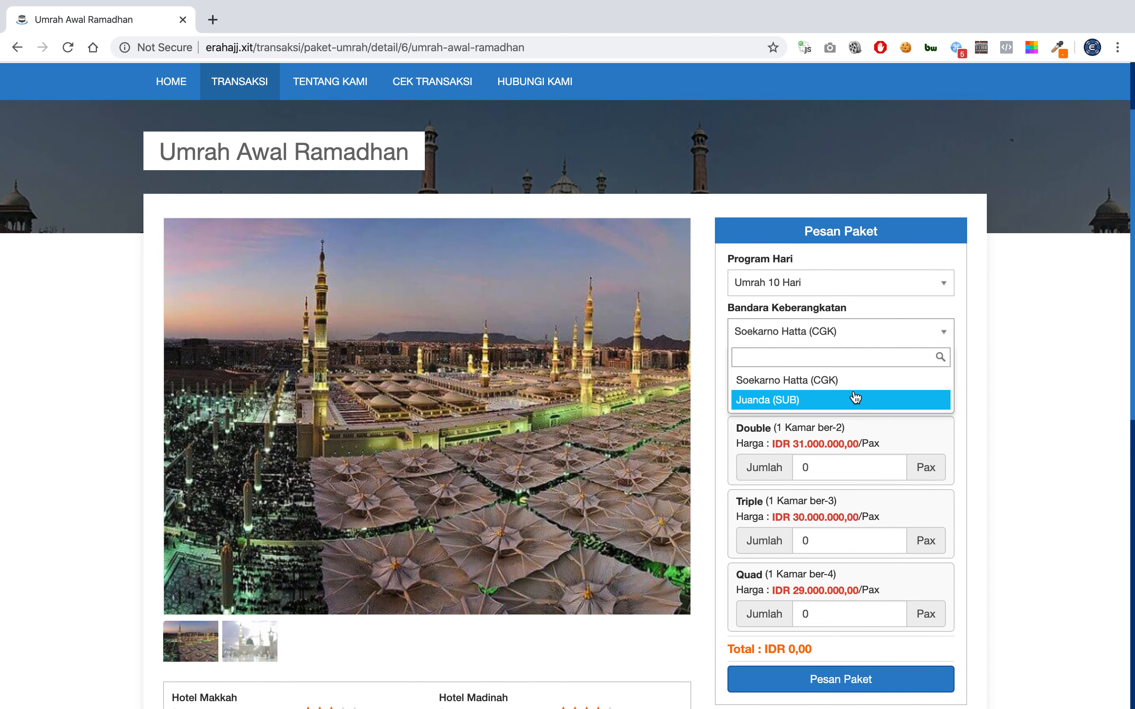
click(854, 399)
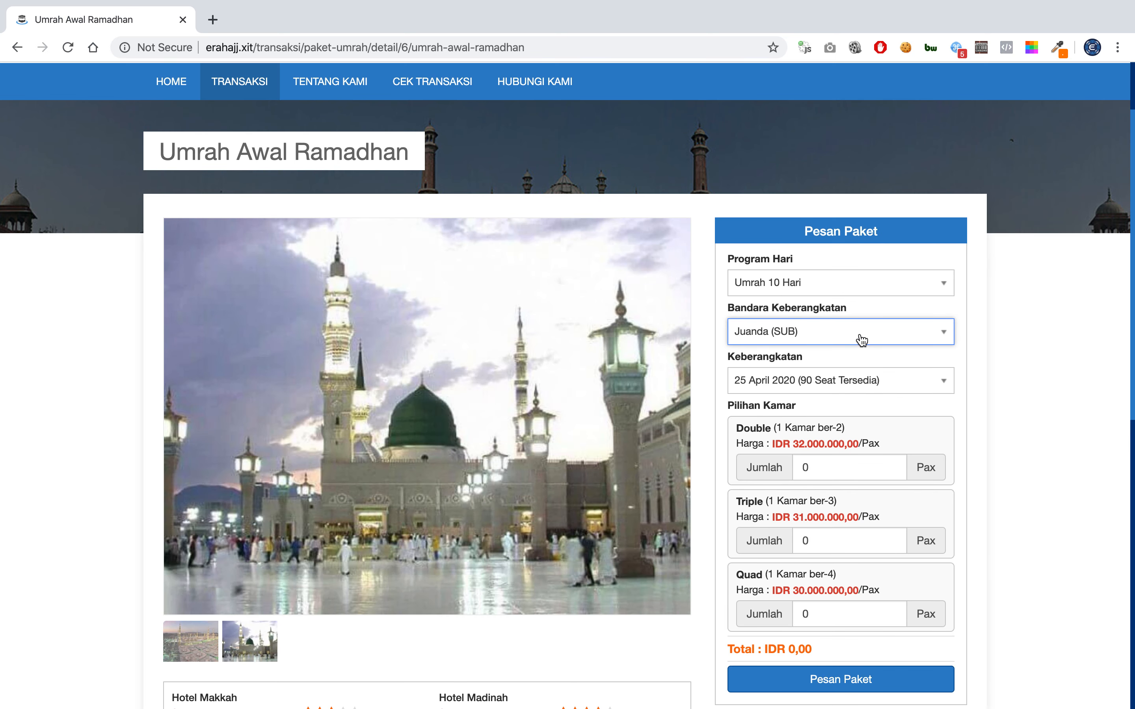
click(861, 340)
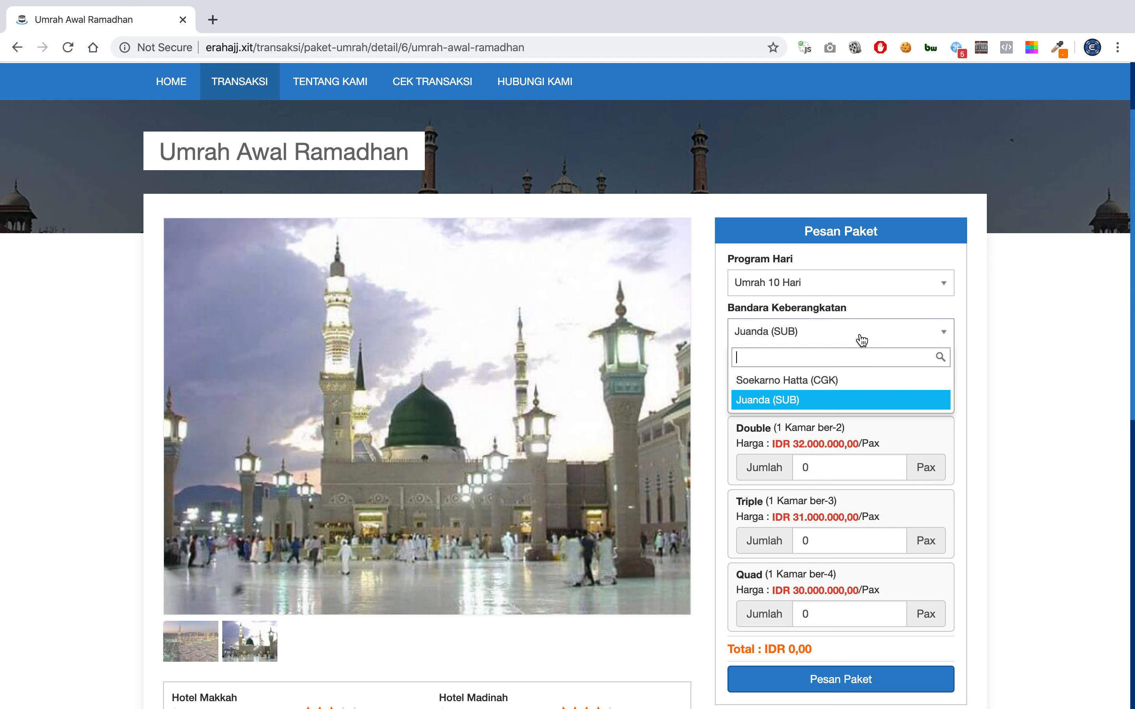
click(839, 381)
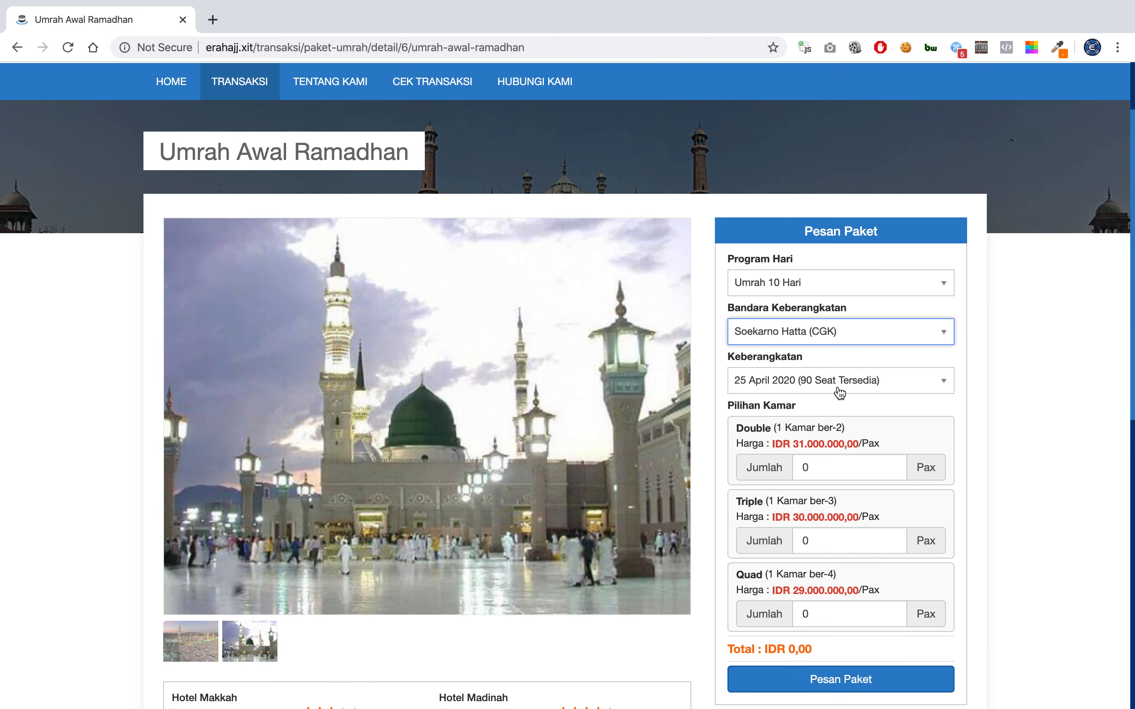
Choose 25 April 2020 as the Keberangkatan date.
click(839, 393)
click(839, 393)
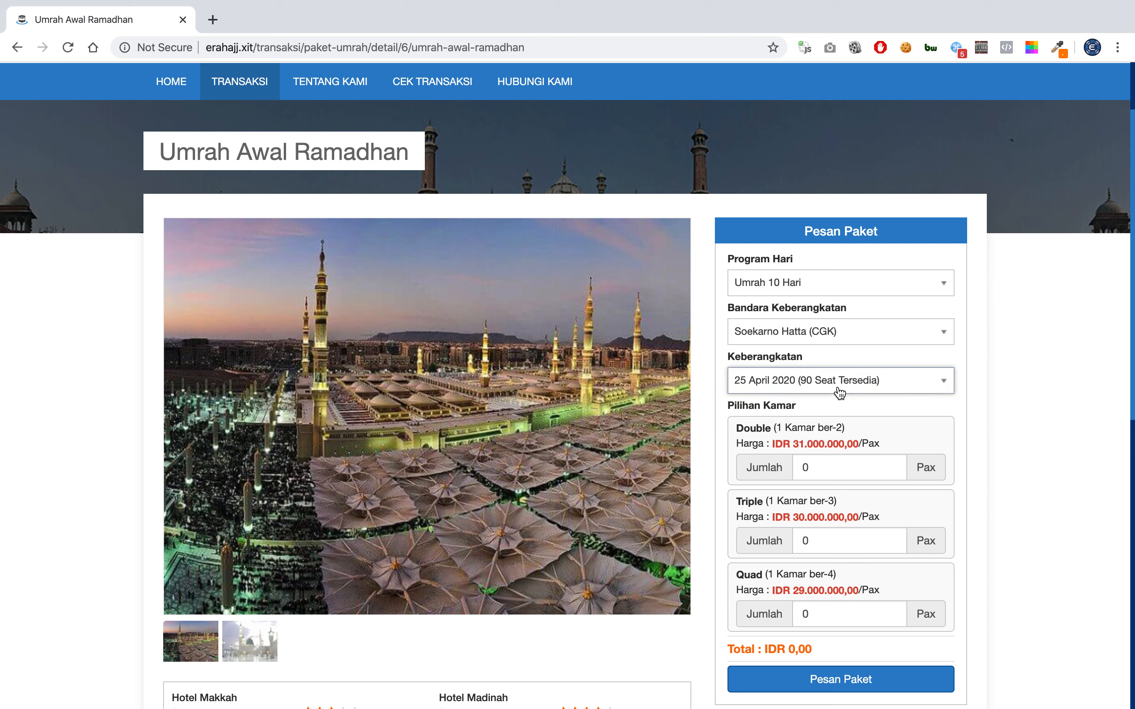
click(784, 390)
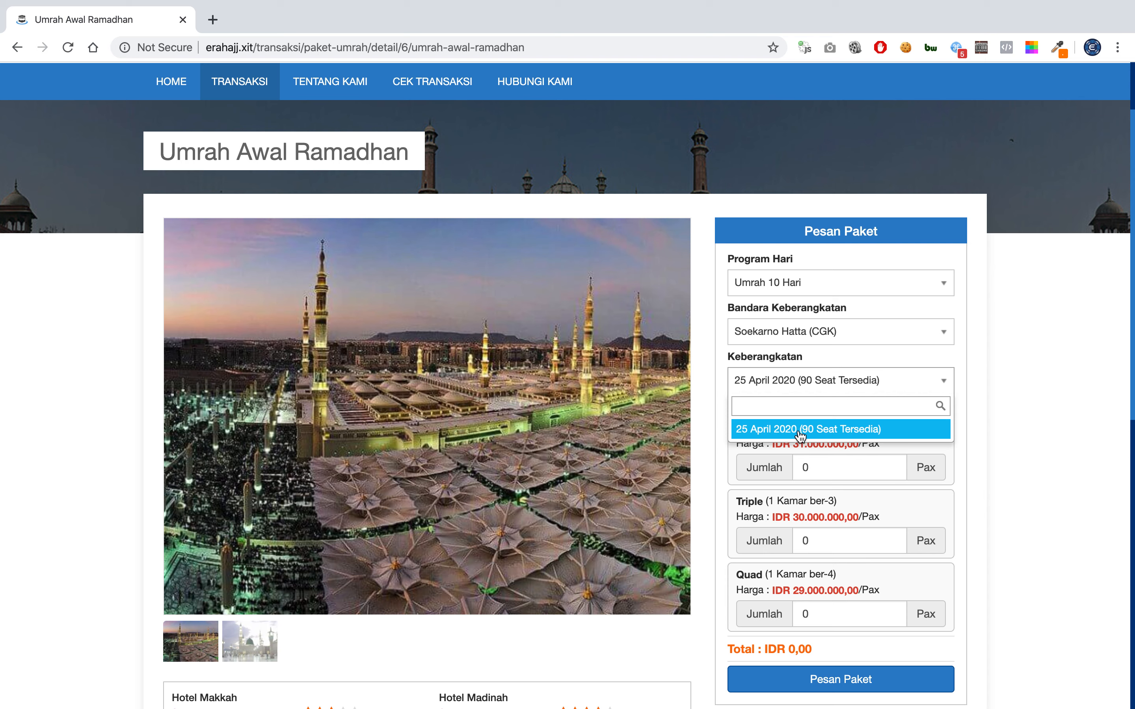
click(830, 378)
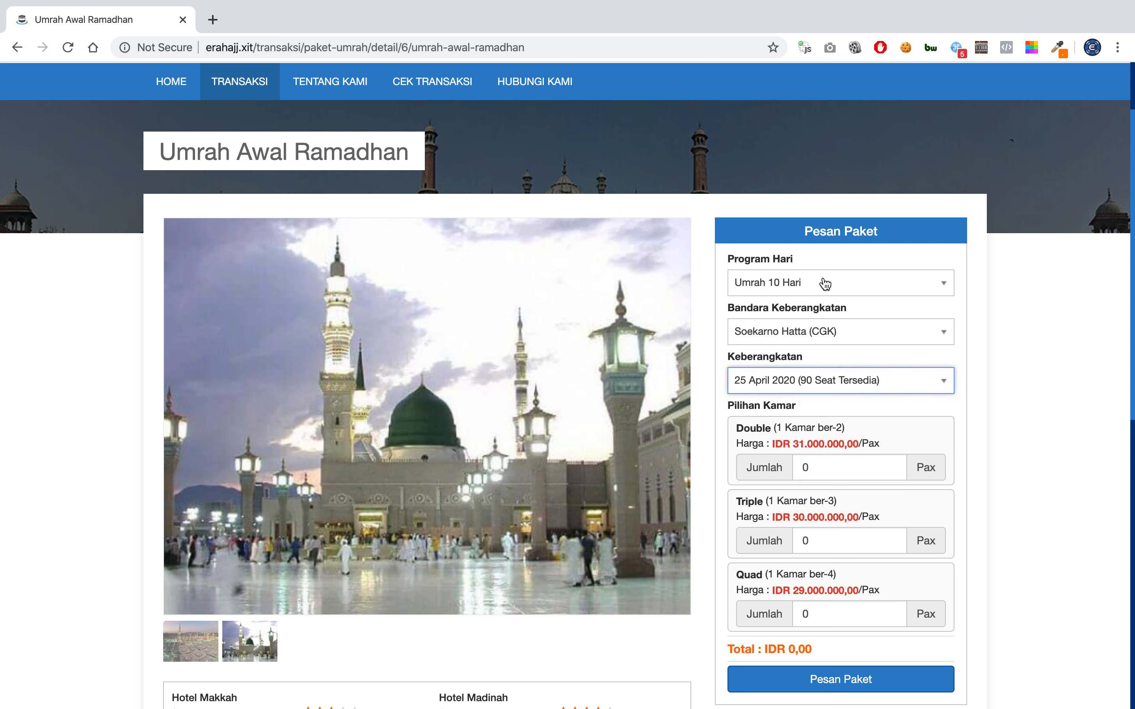
click(773, 391)
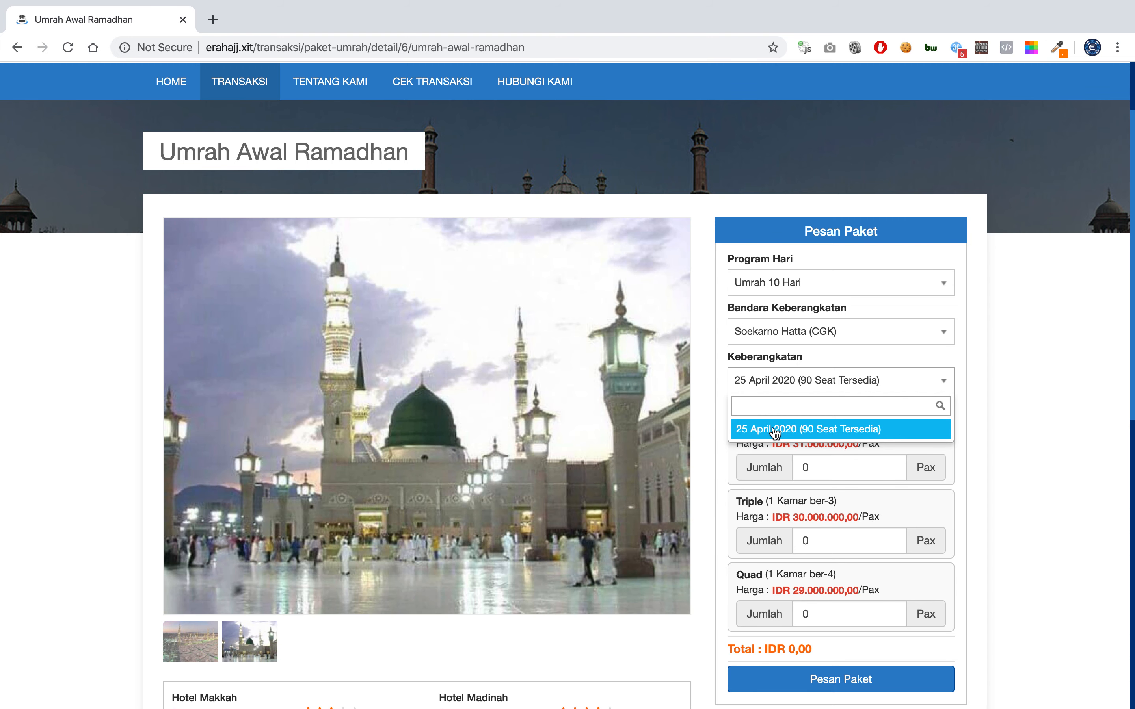
click(775, 430)
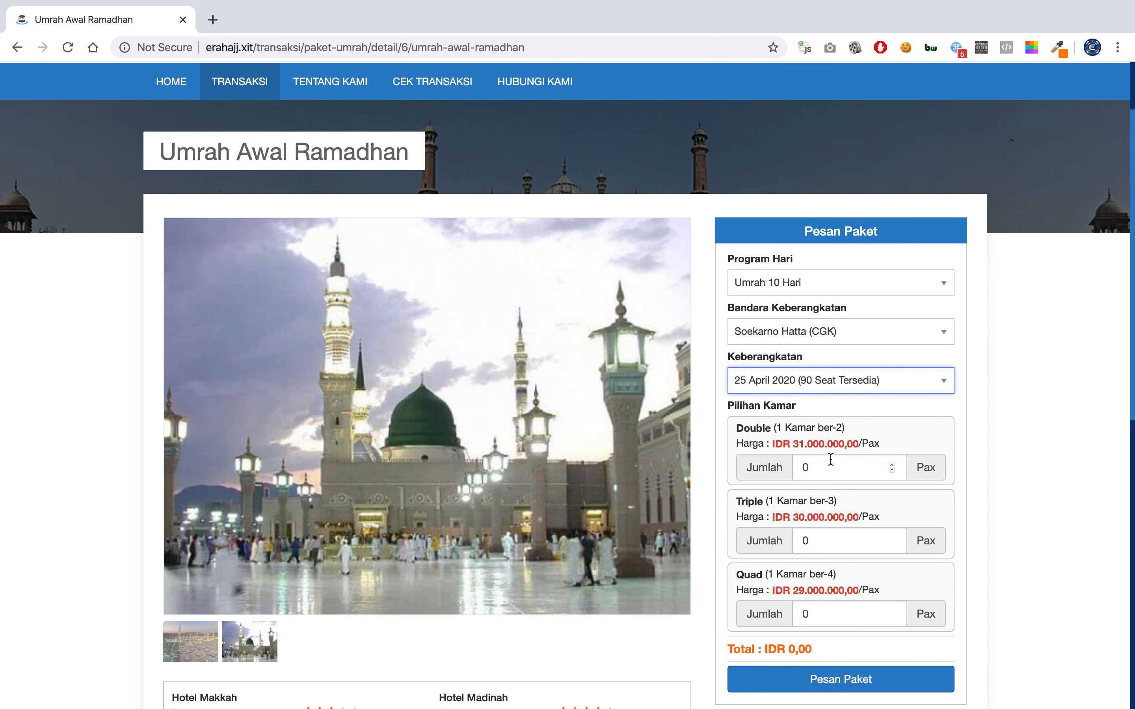
Clear the Quad room Jumlah field so it holds no pilgrims.
scroll(827, 488, down, 2)
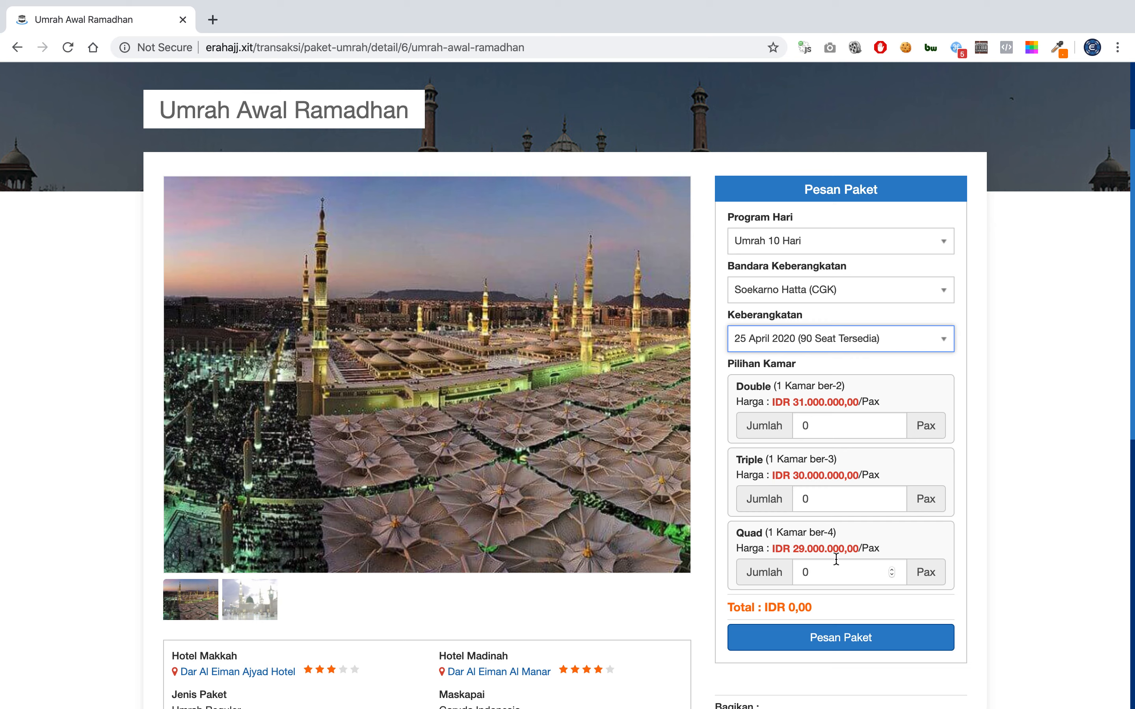
double_click(821, 569)
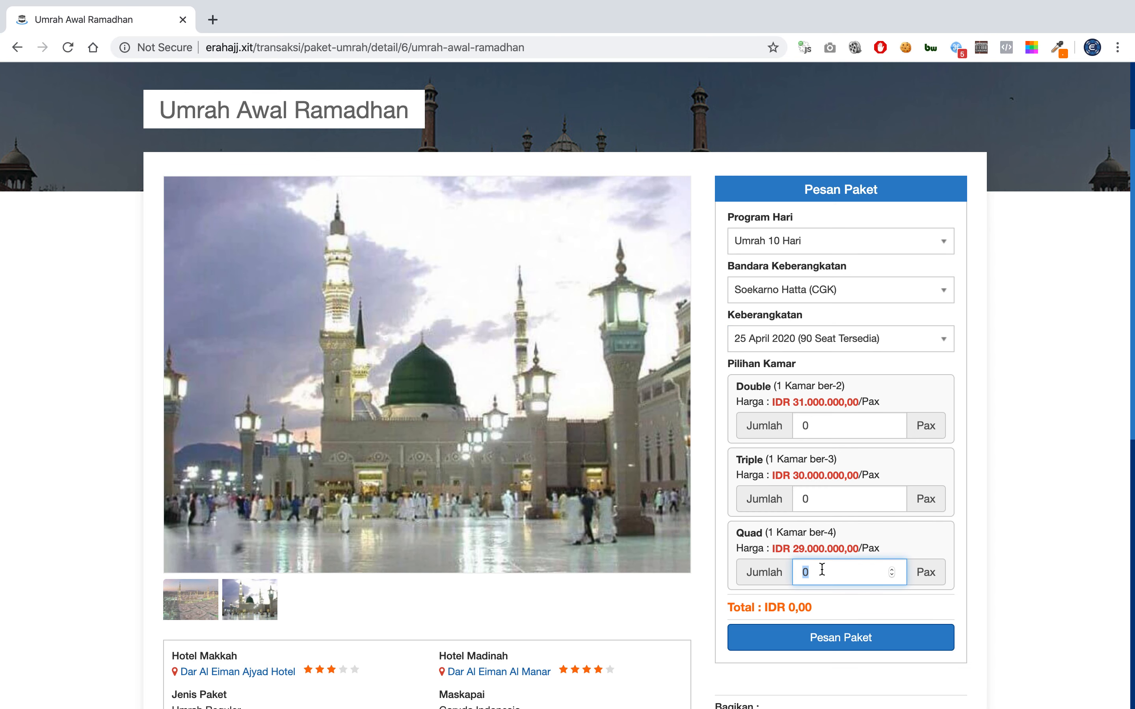
text(1)
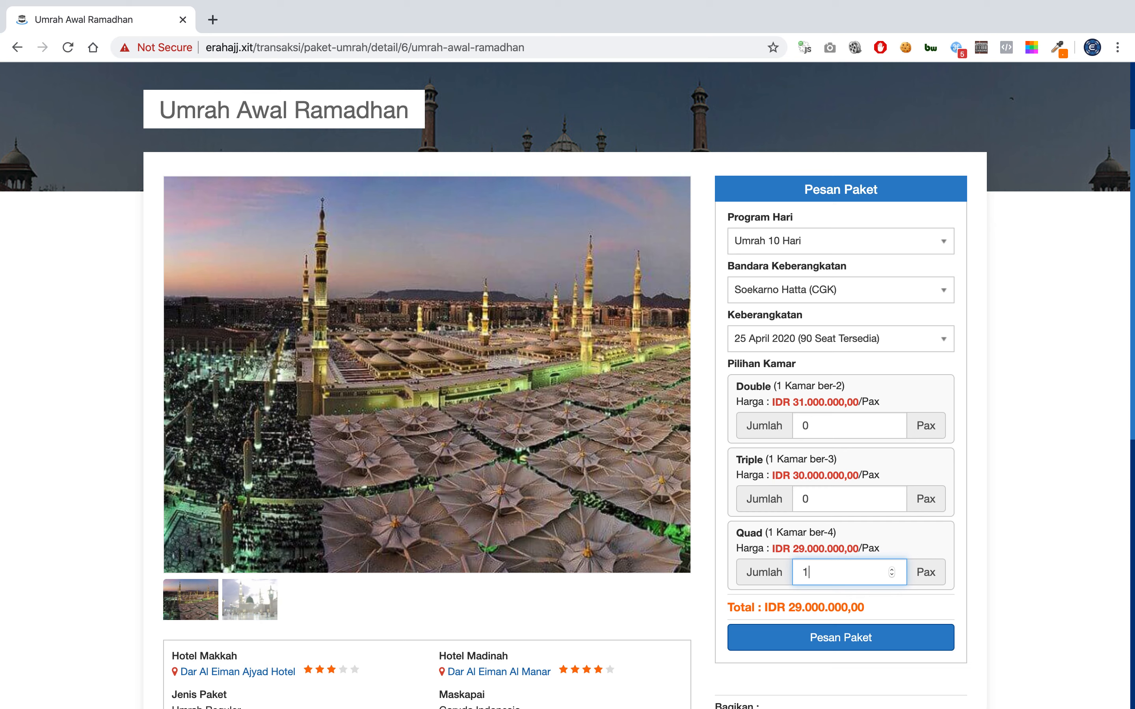
key(BackSpace)
text(8)
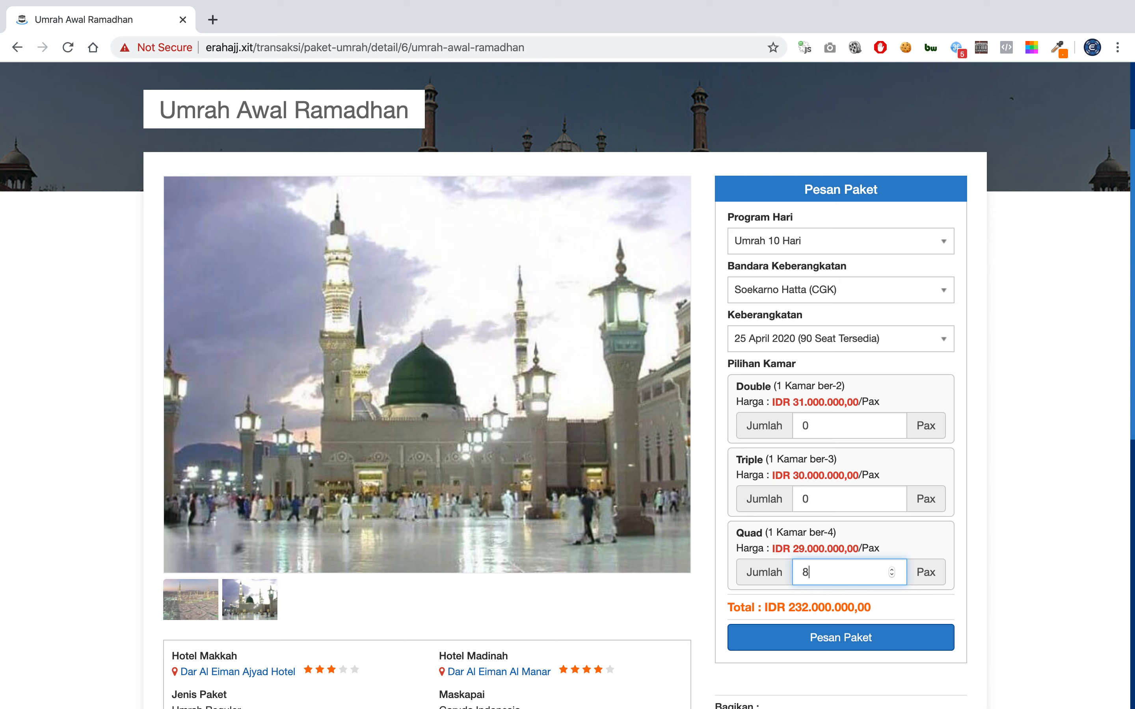
key(BackSpace)
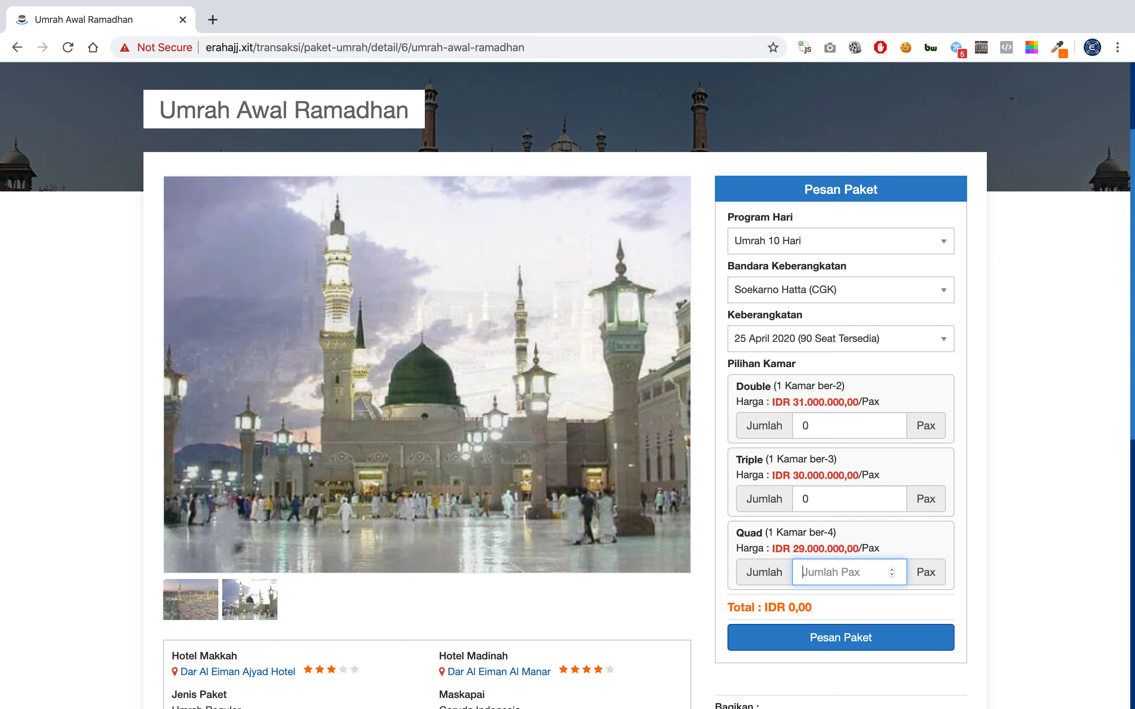
Enter 2 Double-room pilgrims (IDR 62.000.000,00) and submit the order, confirming with Ok.
double_click(829, 429)
text(2)
click(862, 398)
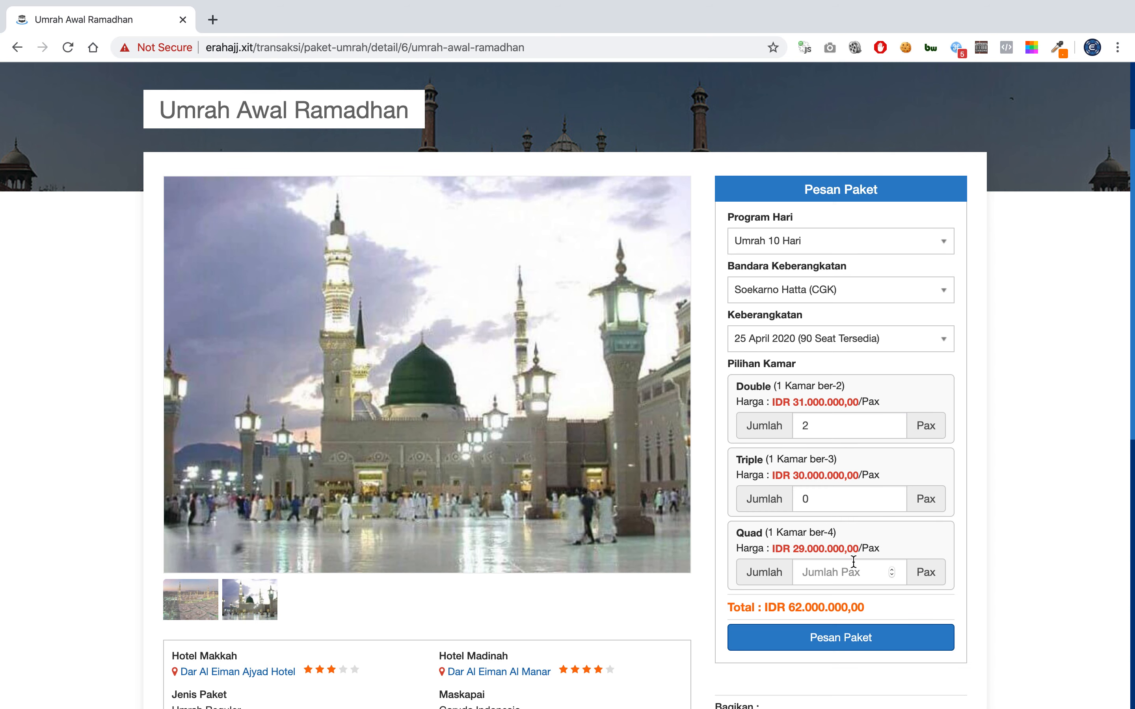
click(845, 639)
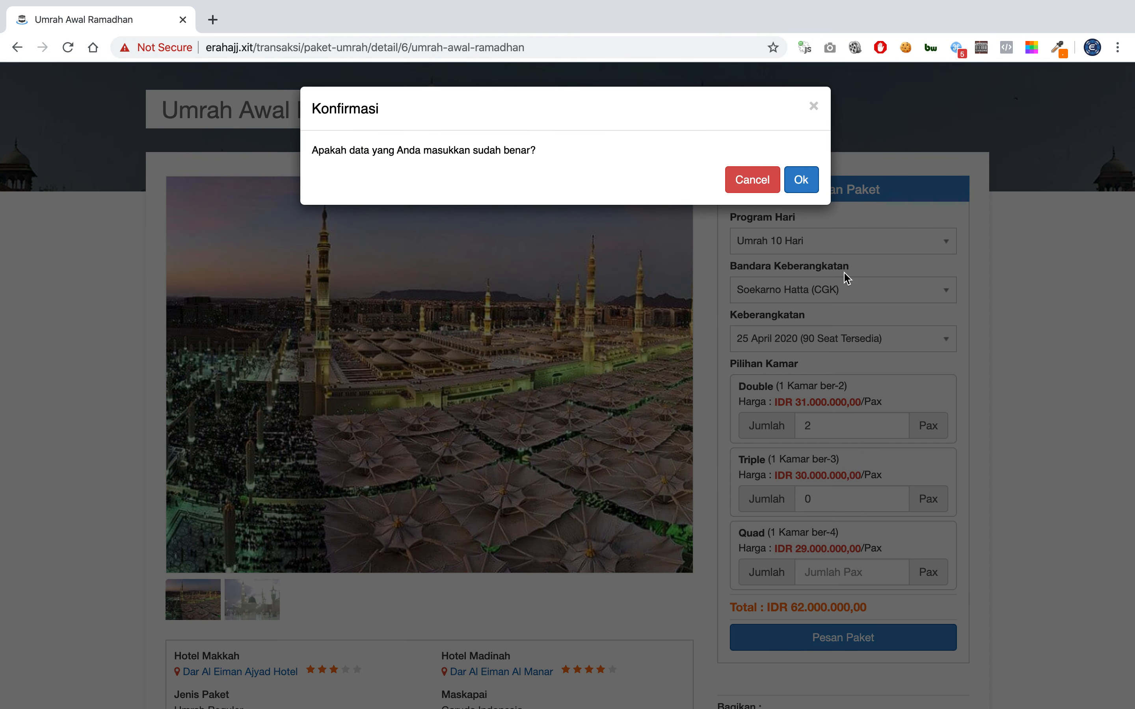
click(805, 187)
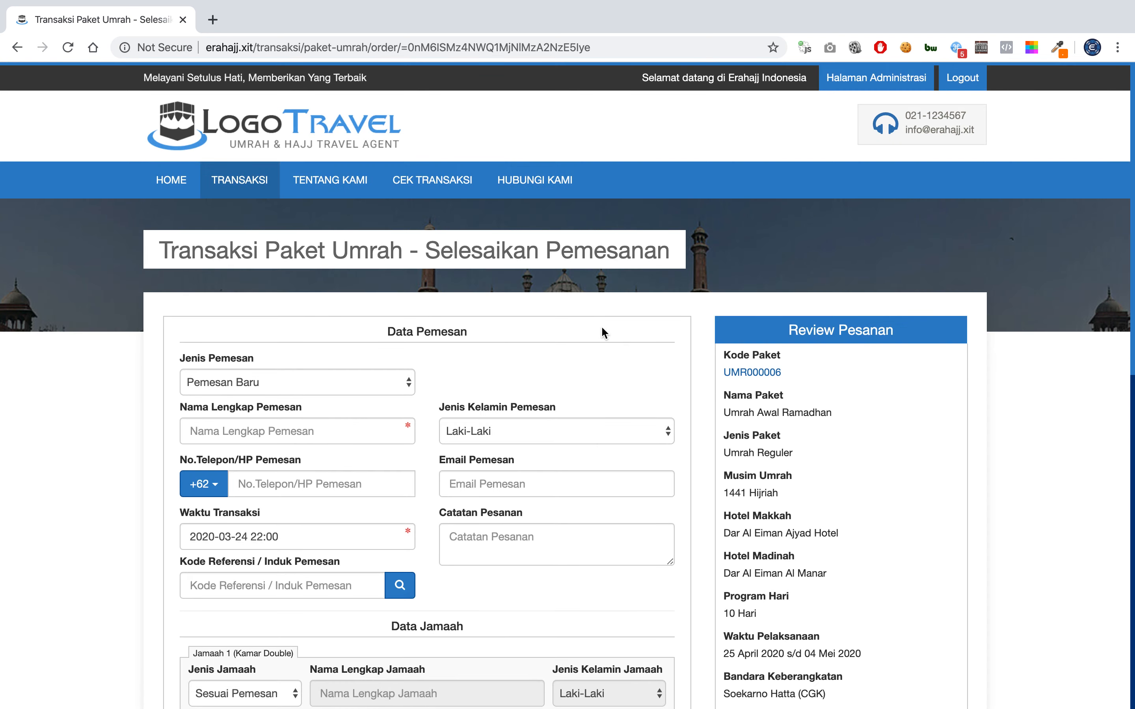
Review the Selesaikan Pemesanan page, checking the Soekarno Hatta departure and Garuda Indonesia airline lines.
scroll(577, 385, down, 2)
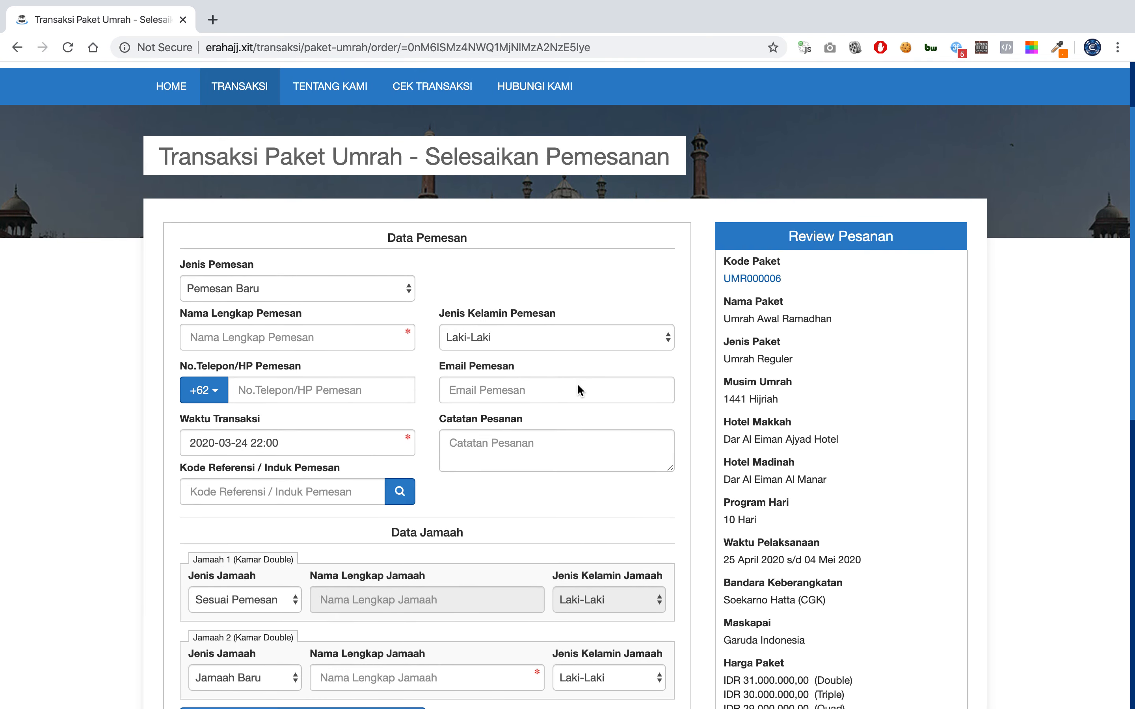
scroll(577, 387, down, 3)
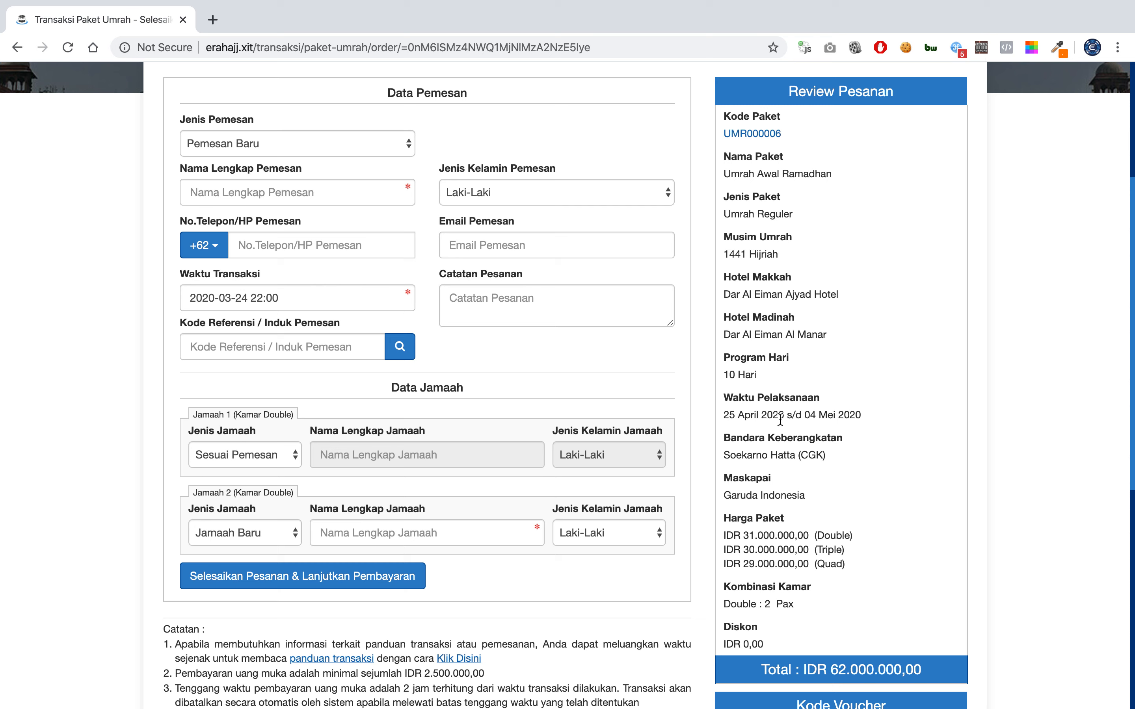
double_click(773, 453)
triple_click(773, 453)
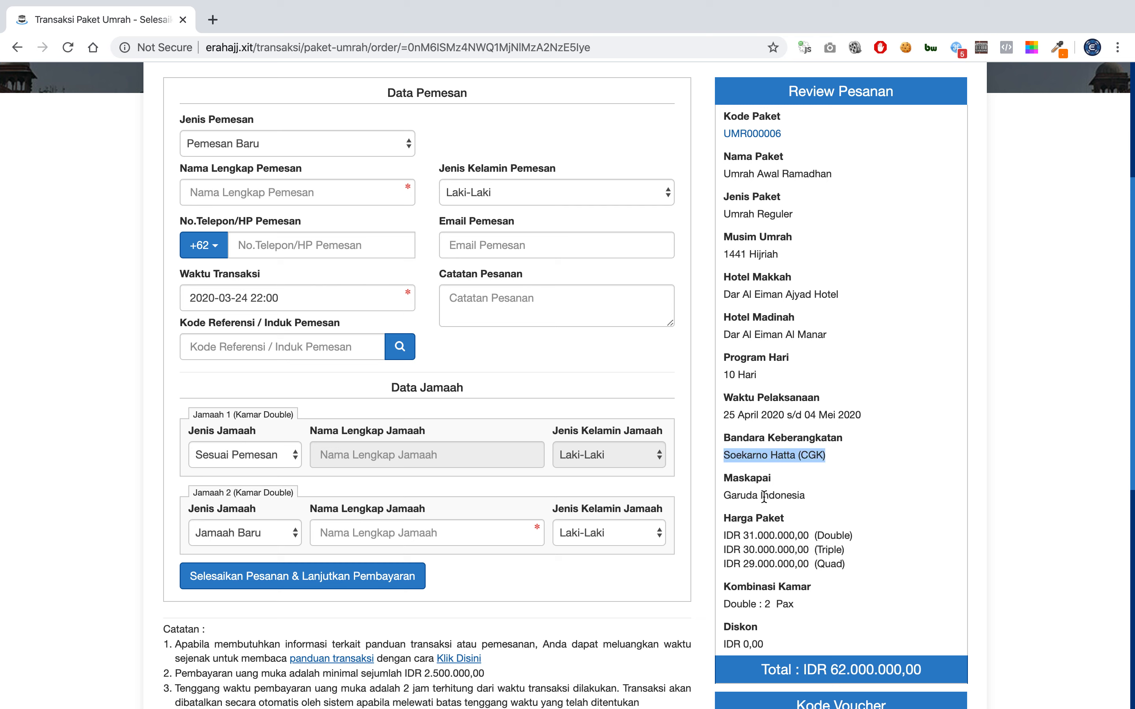
triple_click(764, 495)
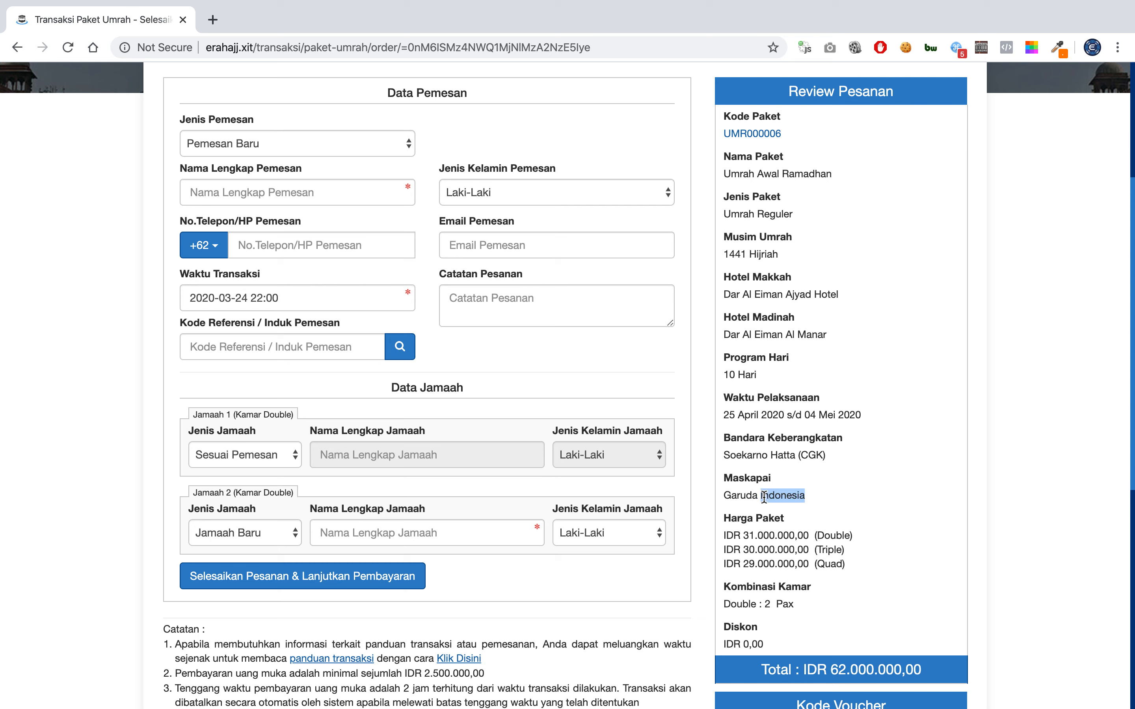
click(749, 307)
scroll(605, 350, up, 3)
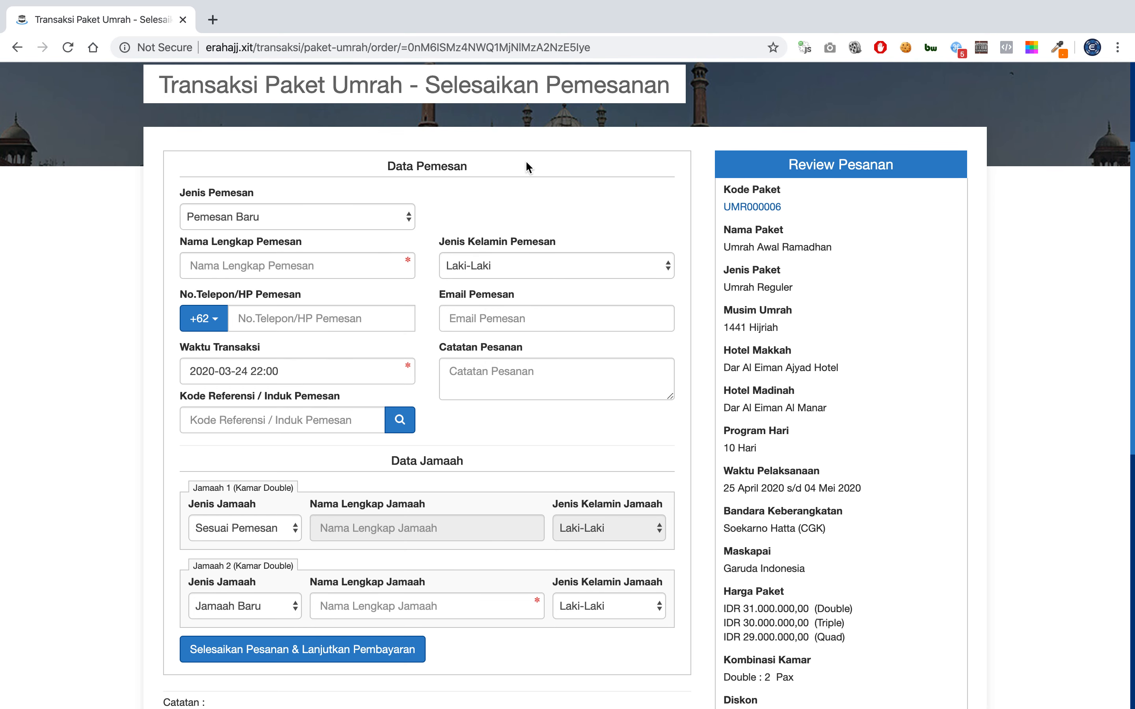
click(391, 219)
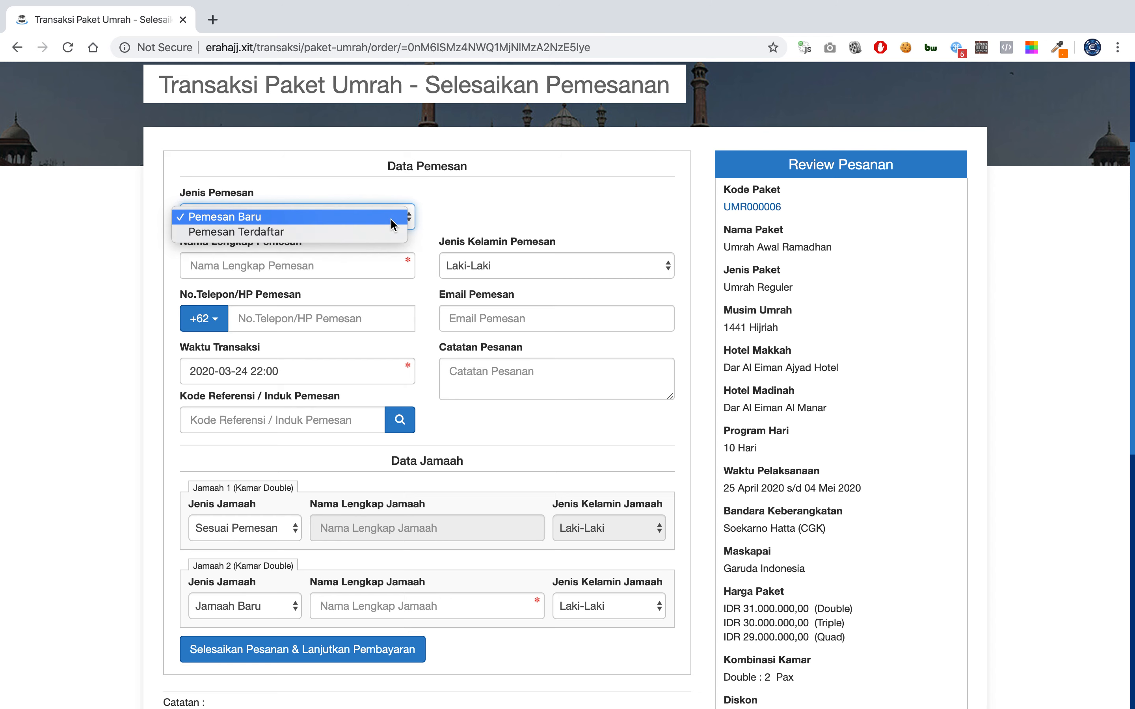
click(437, 210)
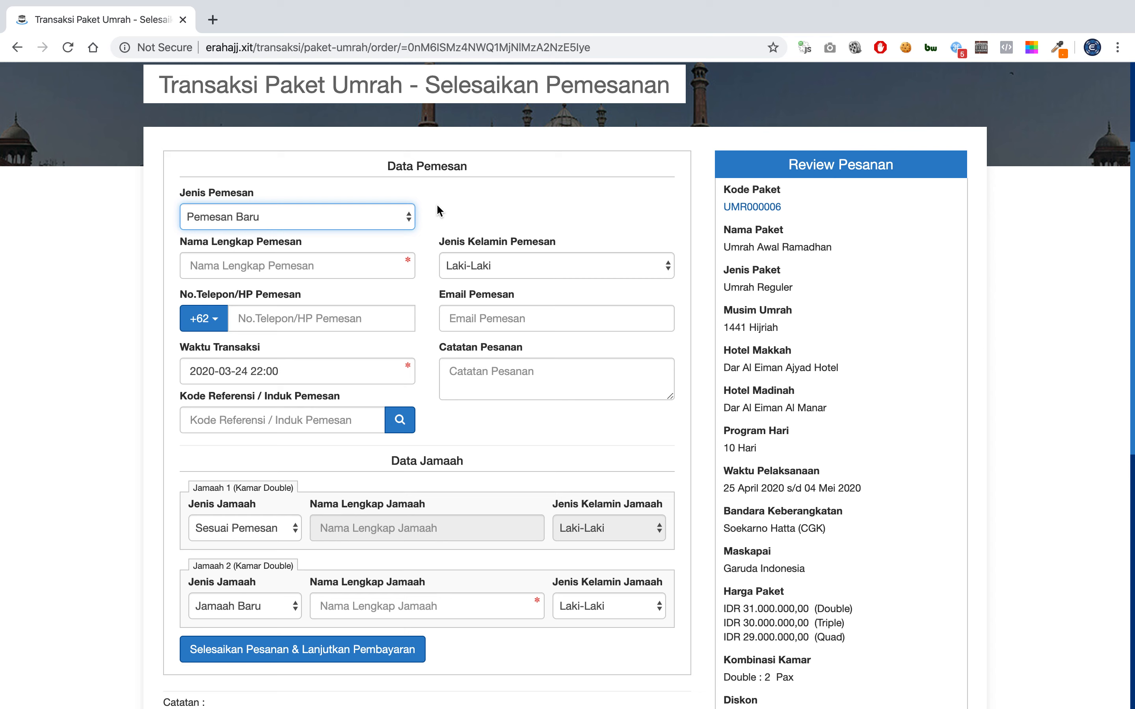
click(326, 219)
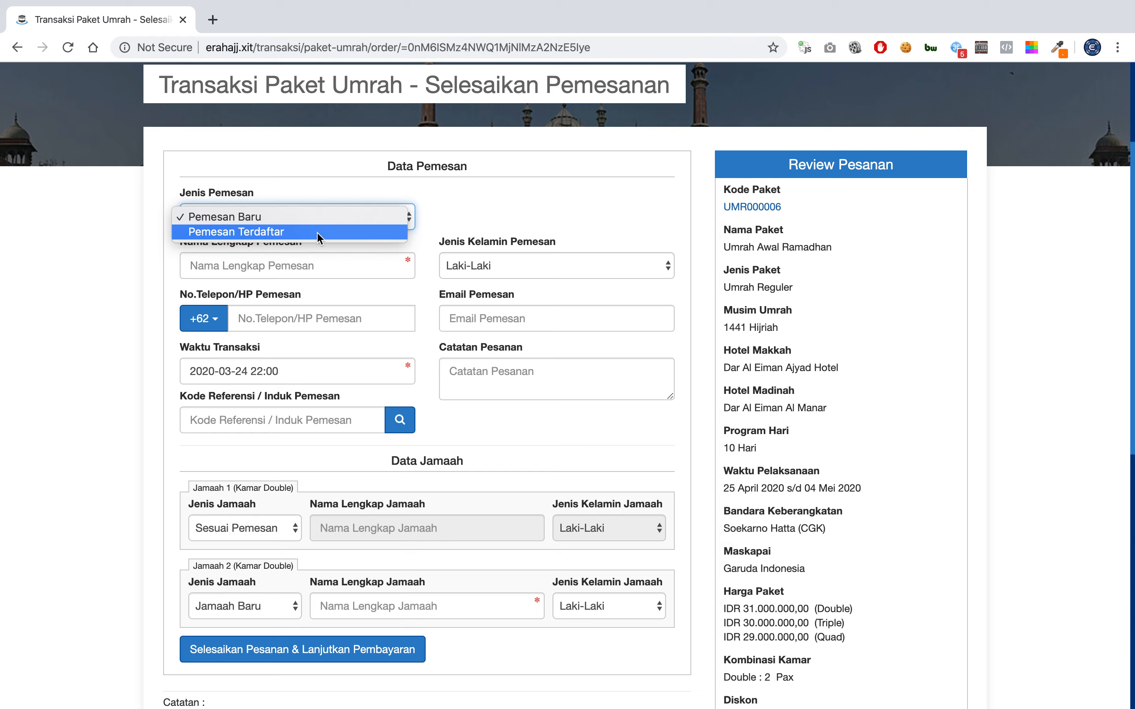
click(316, 231)
click(323, 221)
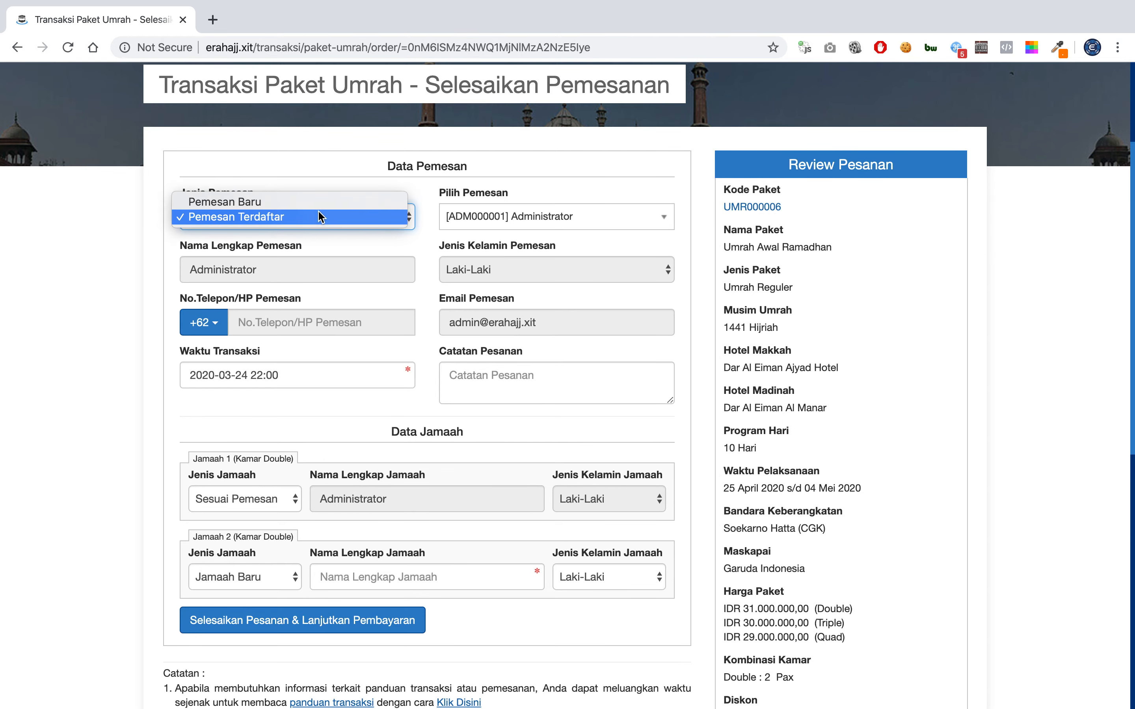
click(321, 202)
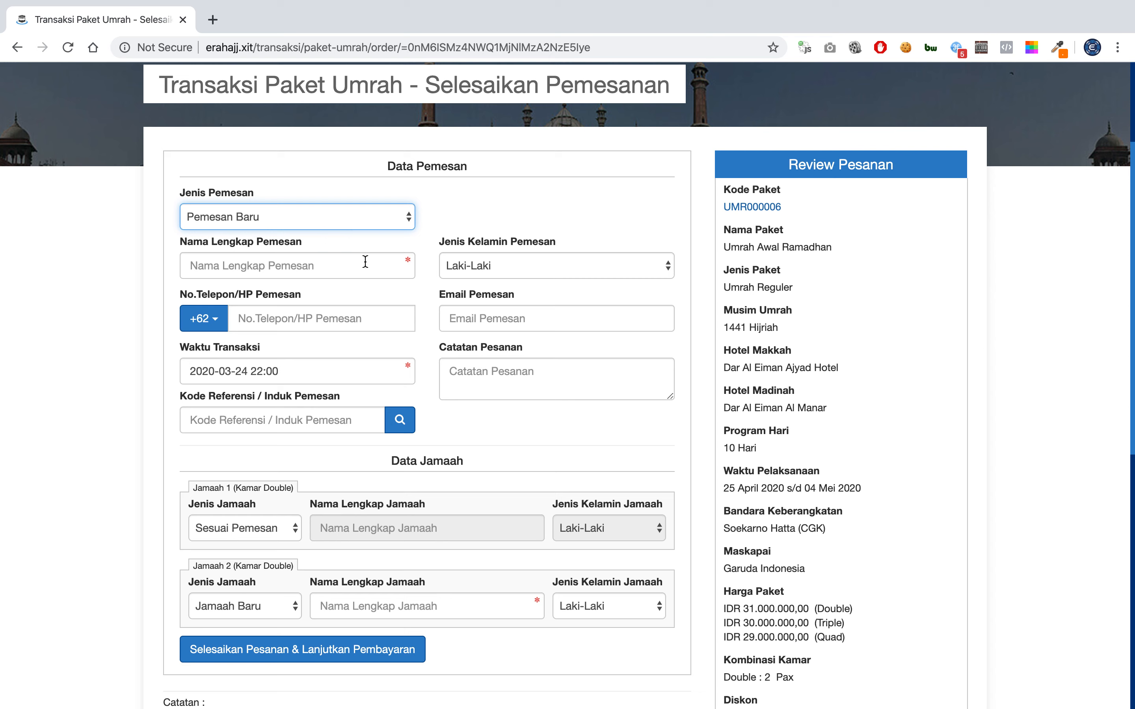
click(383, 216)
Set Jenis Pemesan to Pemesan Terdaftar and browse the Pilih Pemesan list of registered orderers.
click(383, 231)
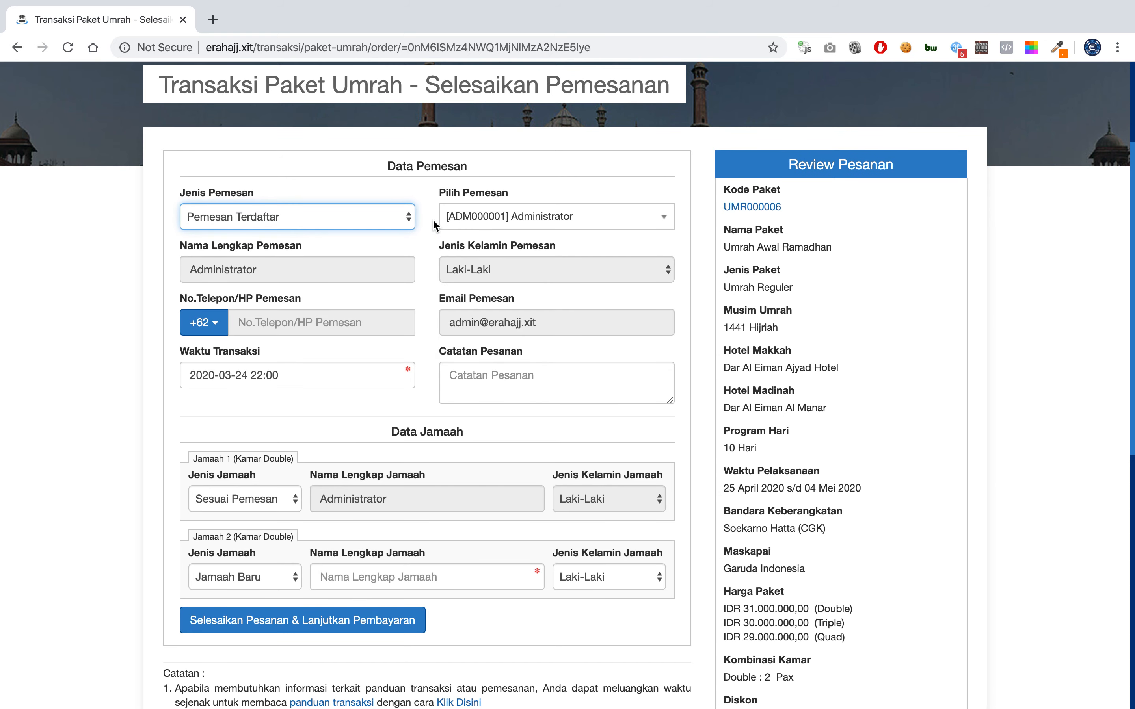
click(490, 218)
scroll(521, 341, down, 10)
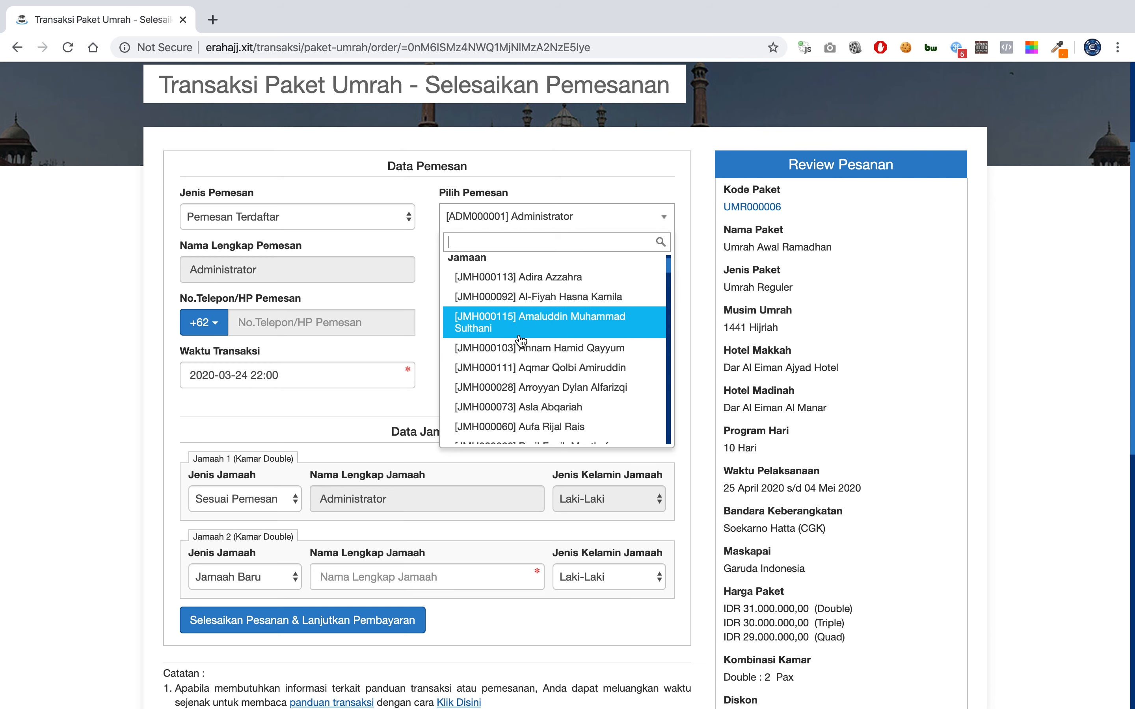
scroll(521, 341, down, 10)
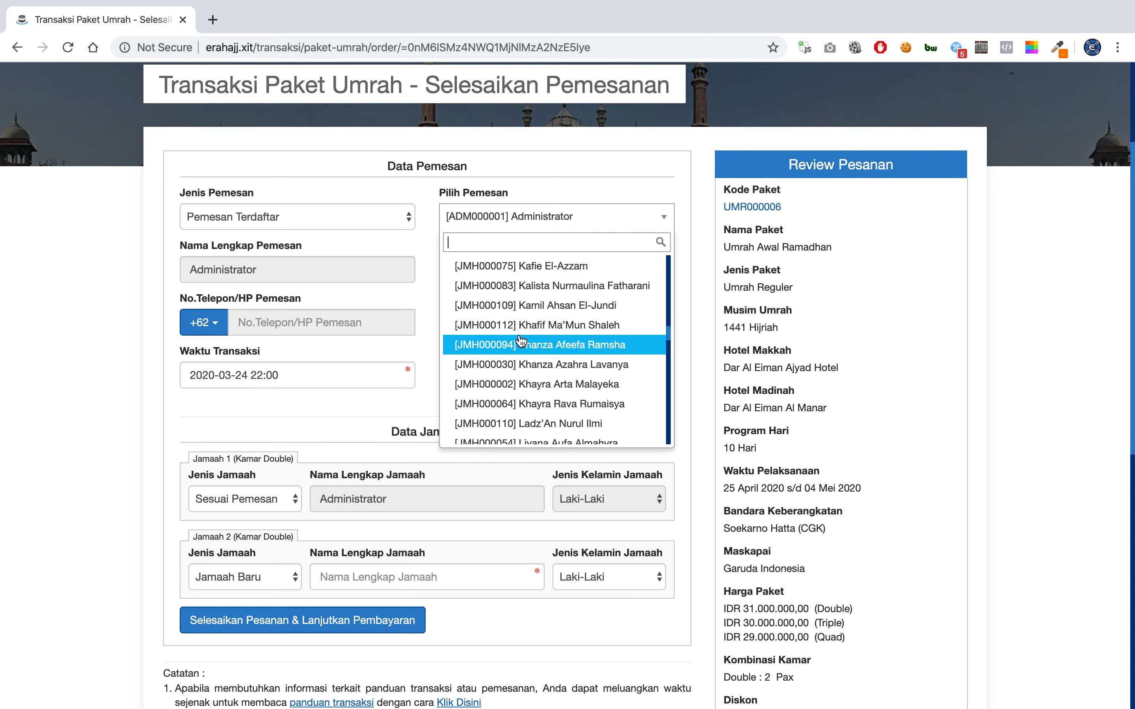
scroll(521, 340, up, 20)
scroll(521, 341, up, 1)
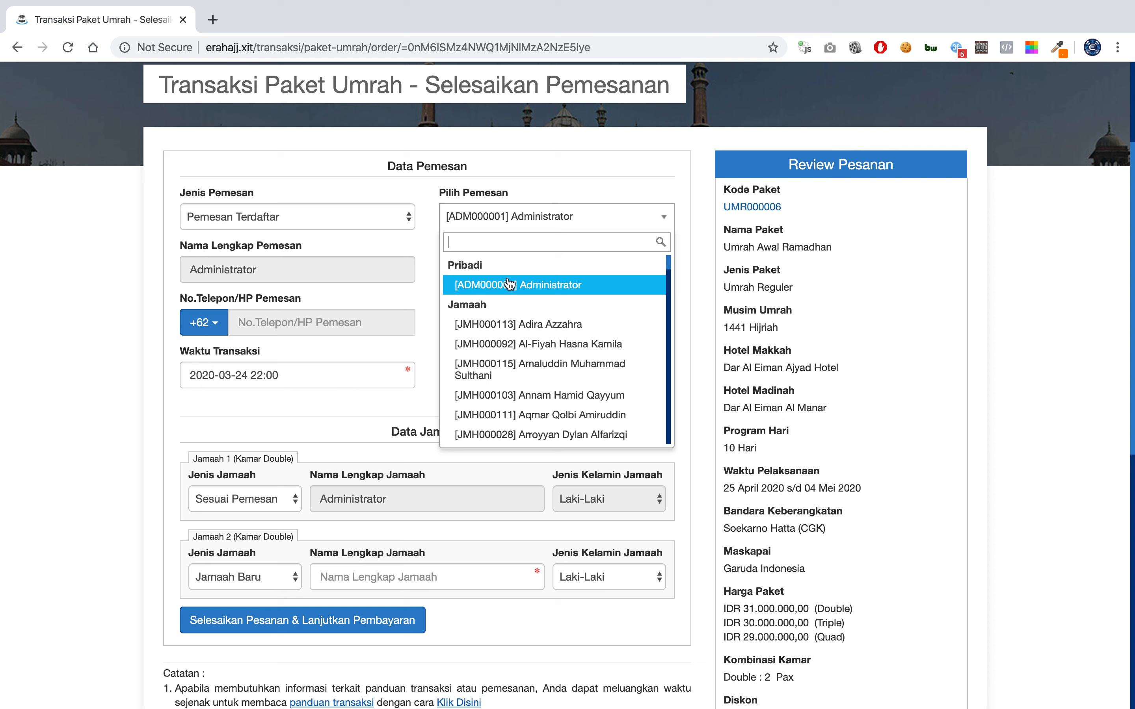
scroll(525, 357, down, 1)
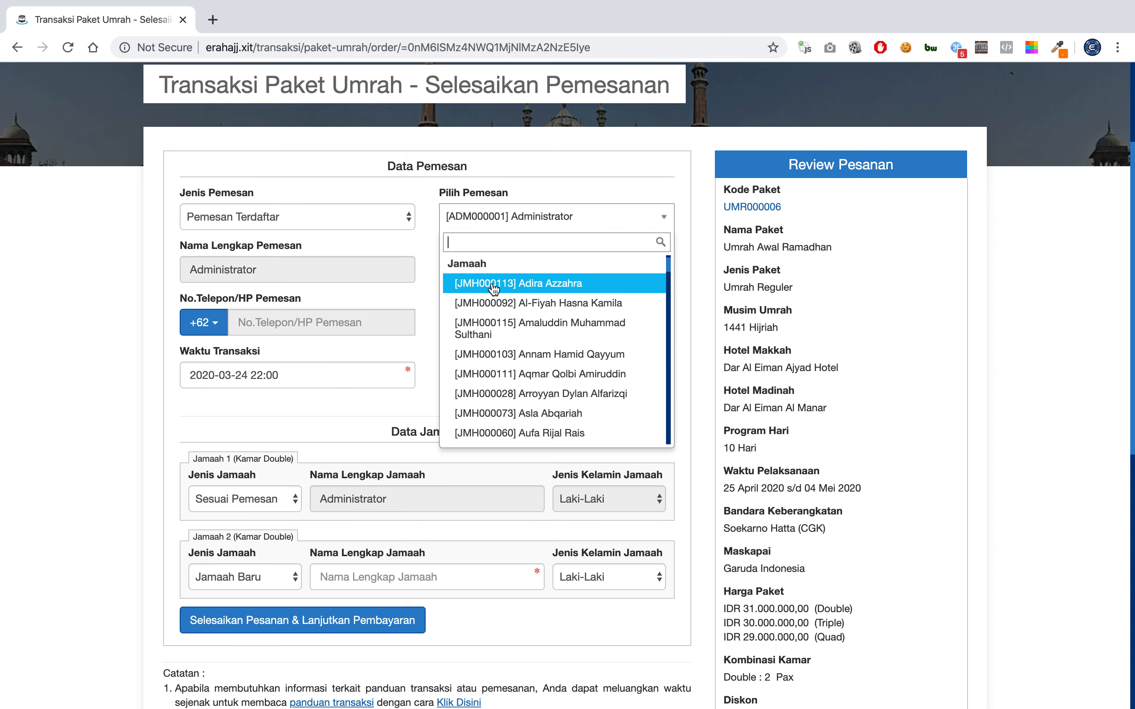
scroll(516, 385, down, 2)
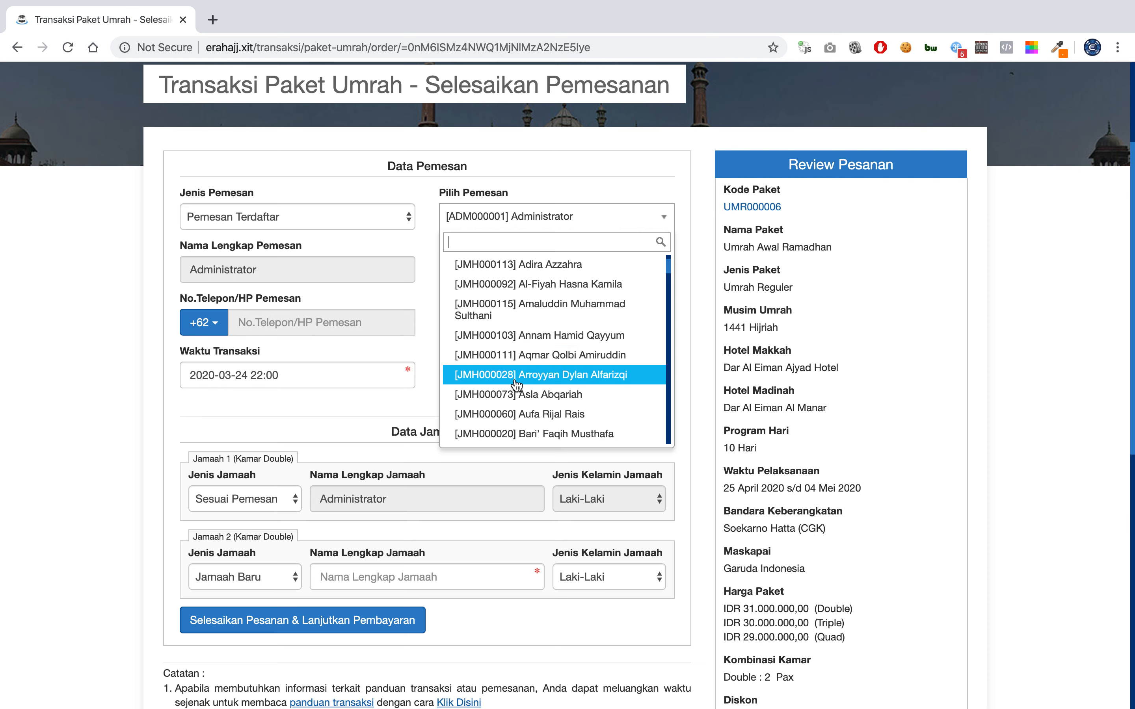
scroll(515, 385, down, 4)
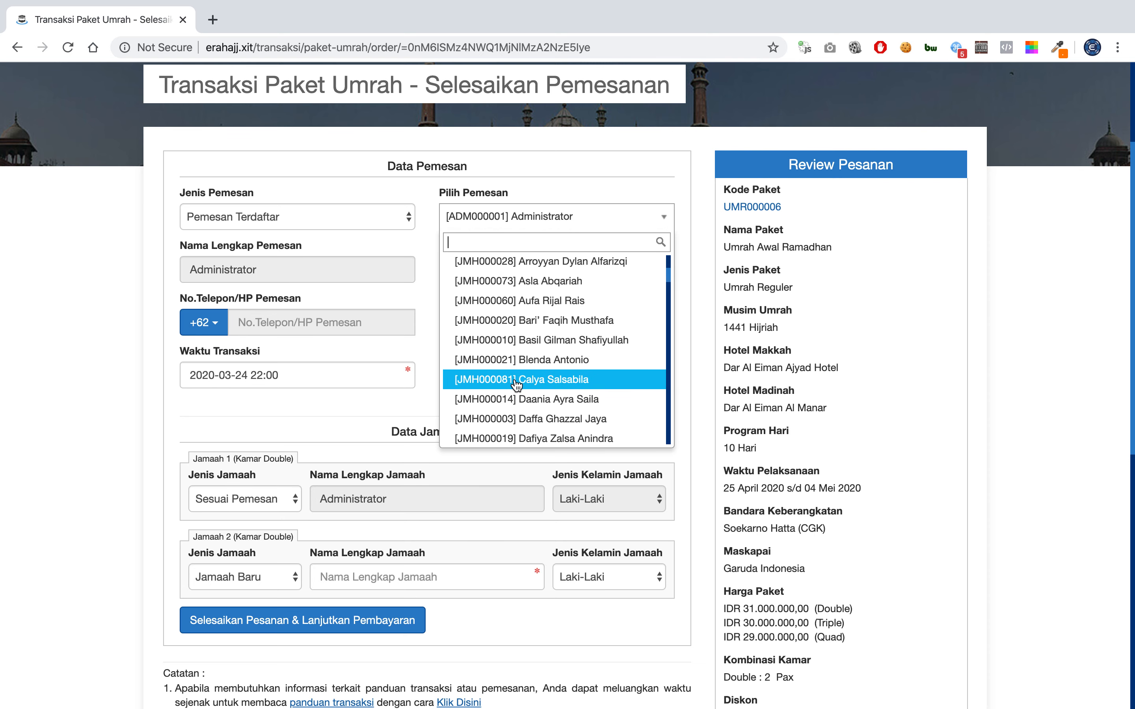
click(359, 214)
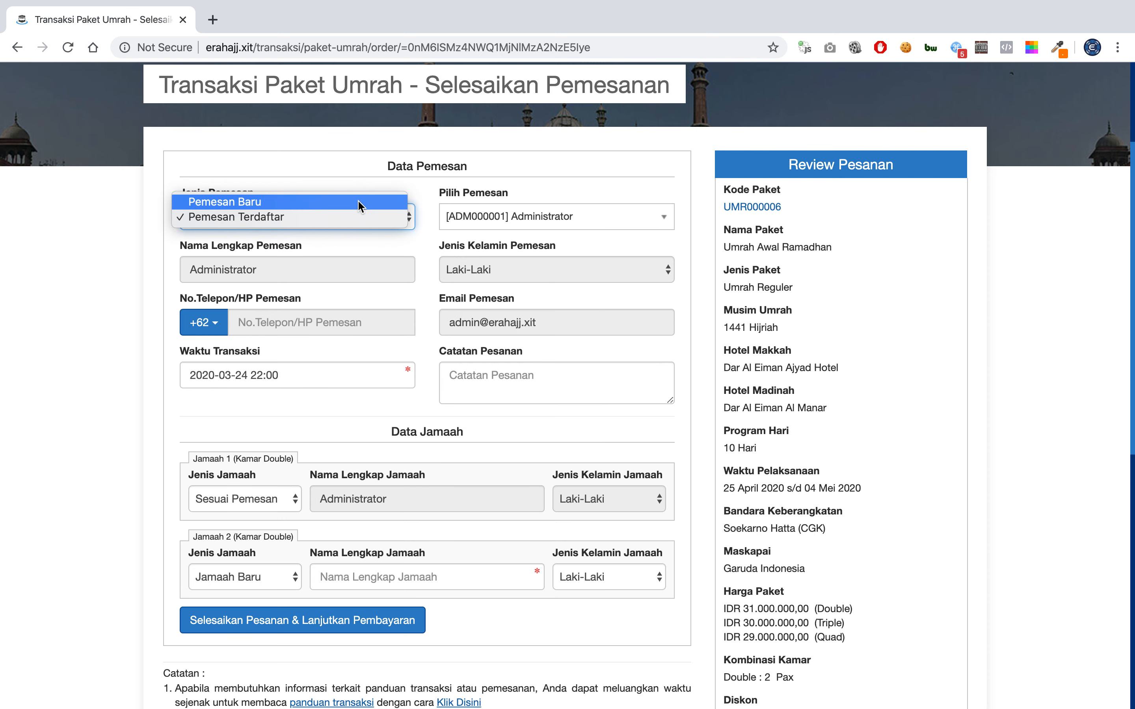
Switch Jenis Pemesan to Pemesan Baru and type the orderer's full name in Nama Lengkap Pemesan.
key(Escape)
click(356, 212)
click(336, 264)
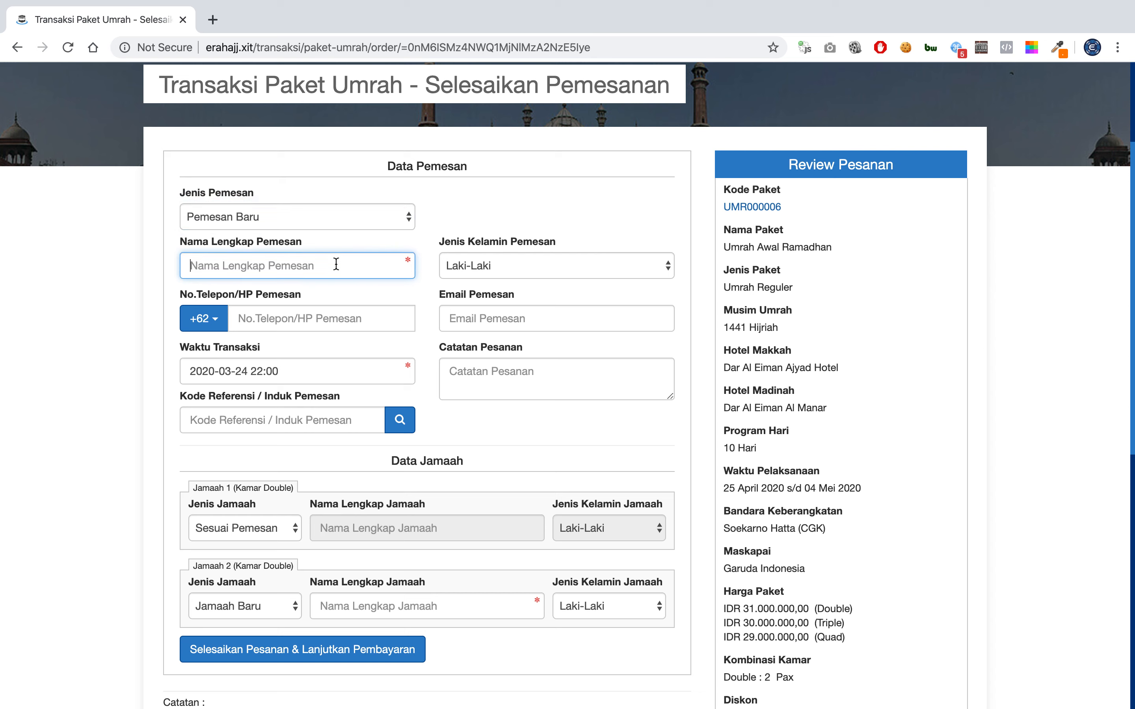
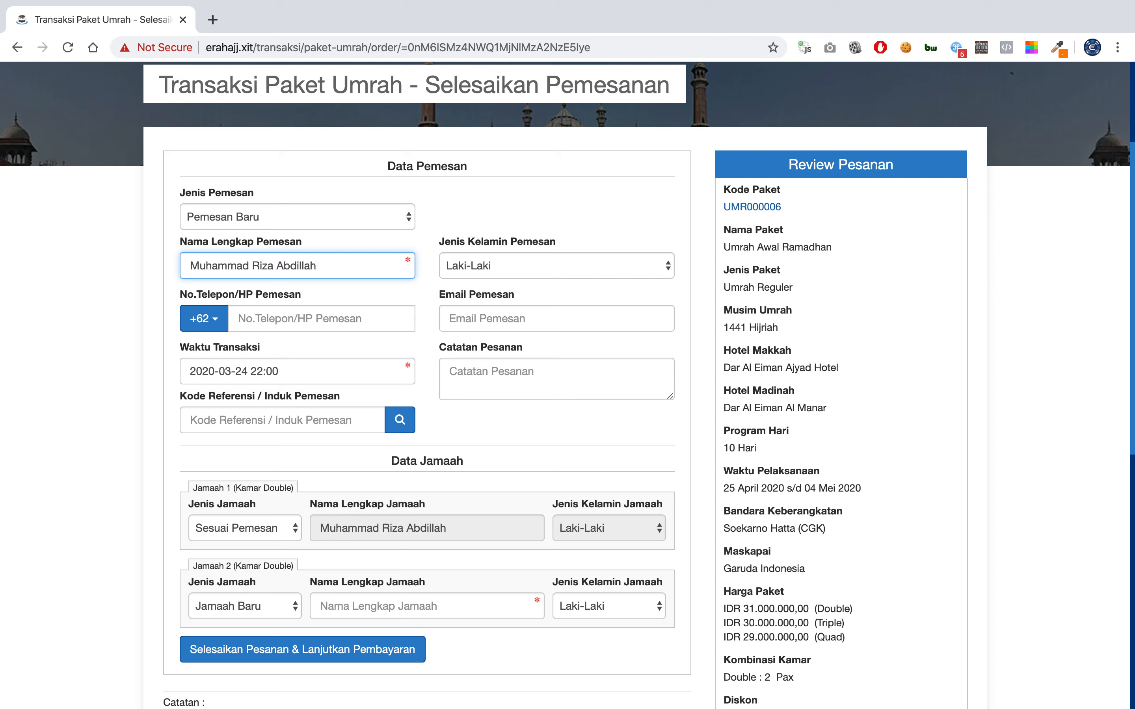
click(360, 321)
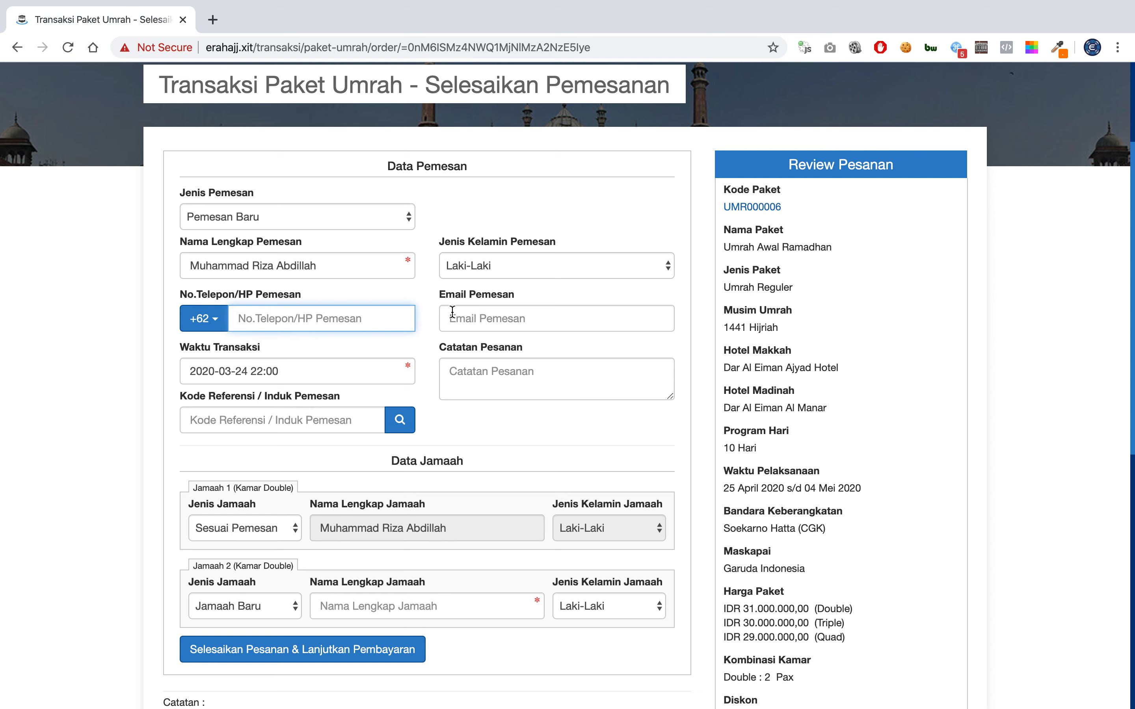
Enter the orderer's phone number in No.Telepon/HP Pemesan after dismissing the e-mail suggestions.
click(497, 312)
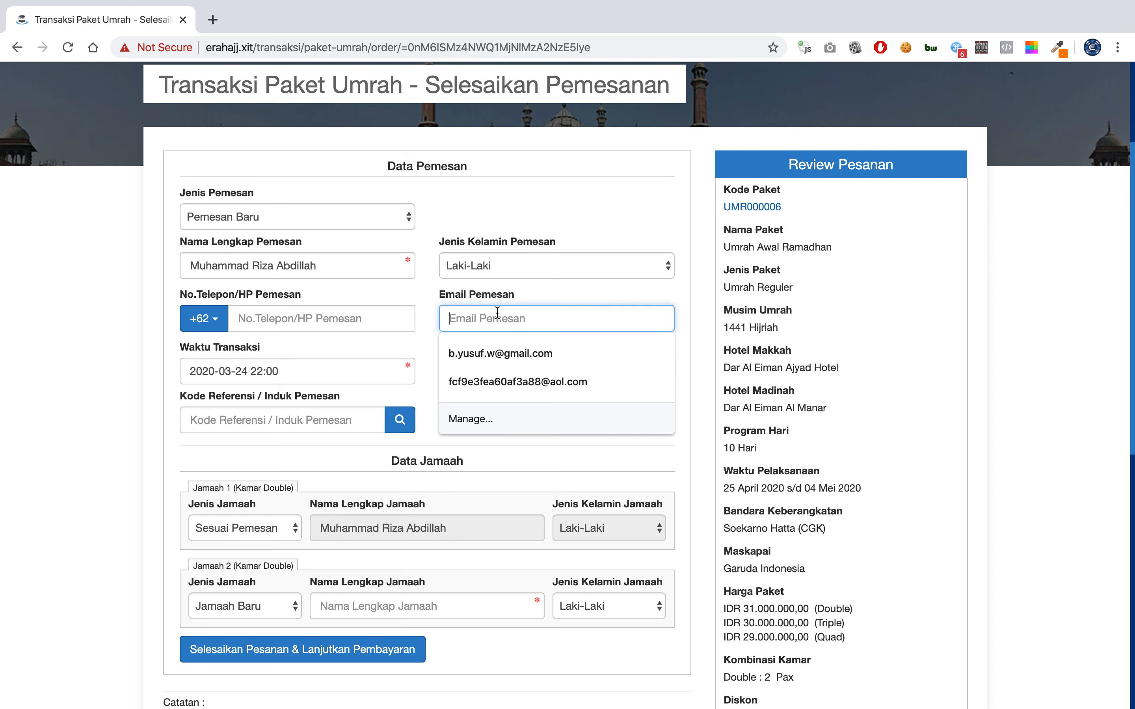
click(480, 296)
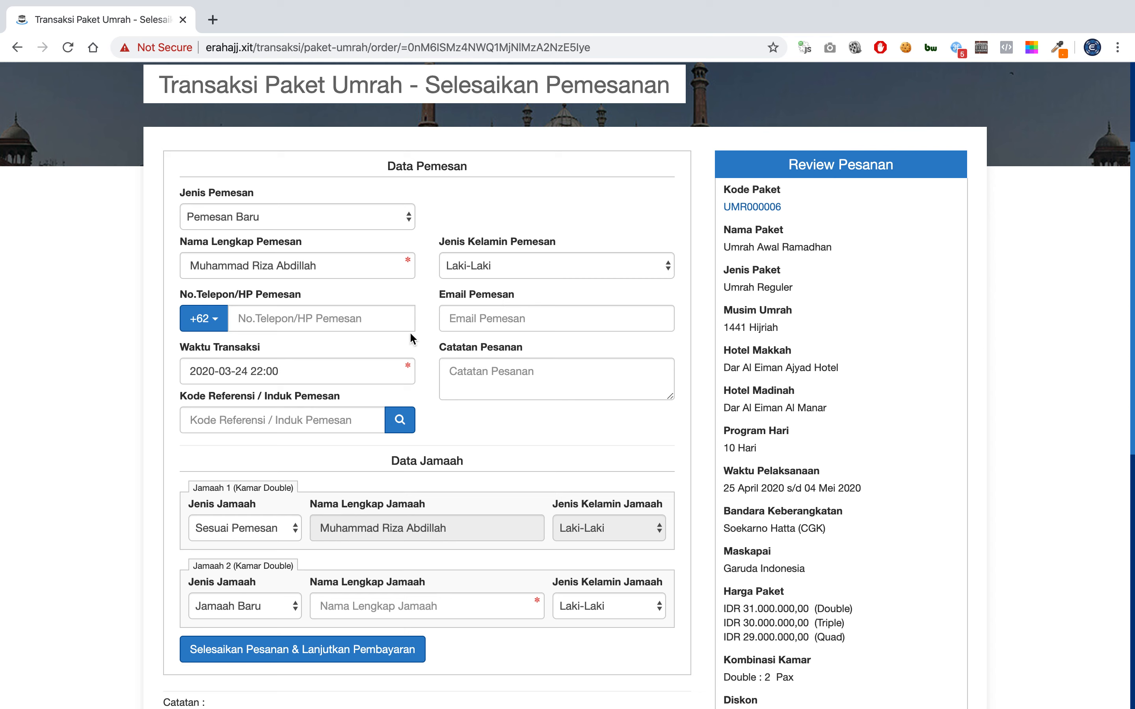
click(377, 310)
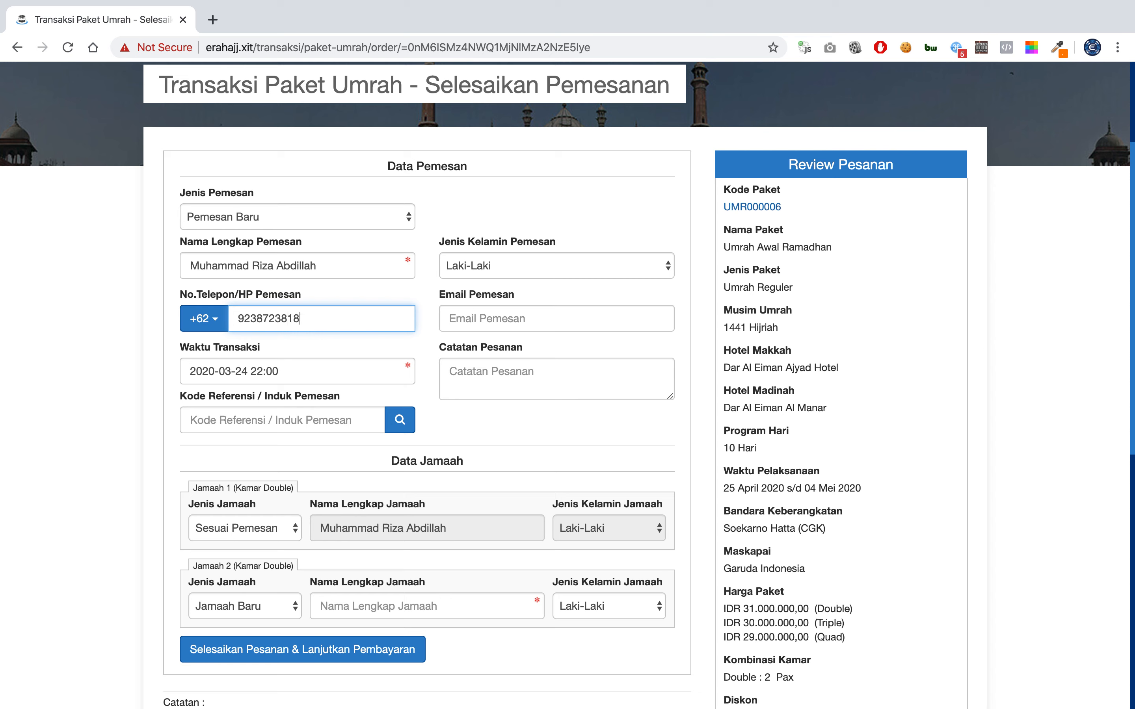
scroll(451, 375, down, 2)
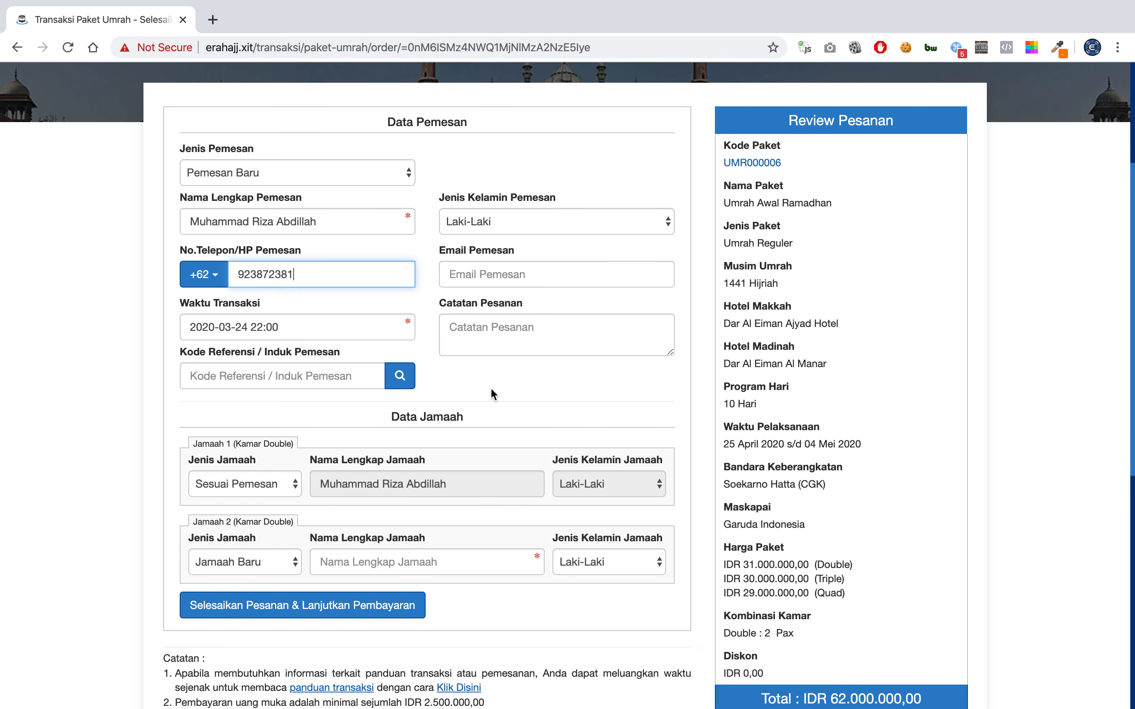
scroll(490, 386, down, 3)
scroll(491, 386, up, 3)
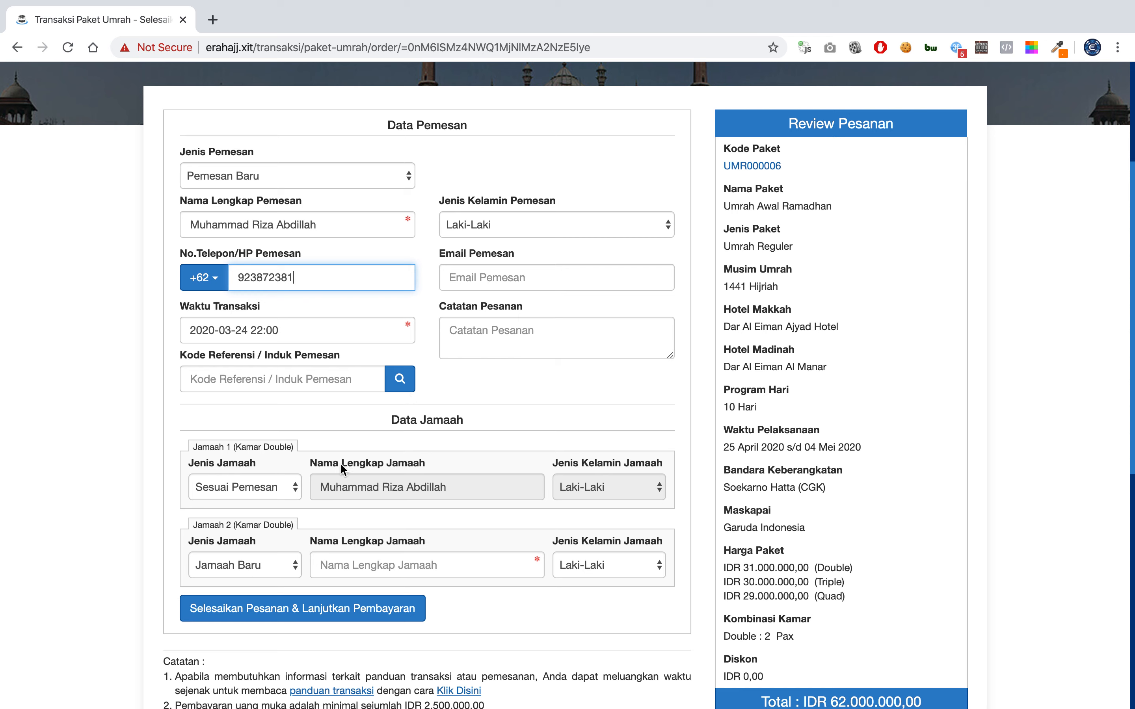
Make Jamaah 1 a Jamaah Baru and clear the first pilgrim's name.
click(270, 490)
click(270, 490)
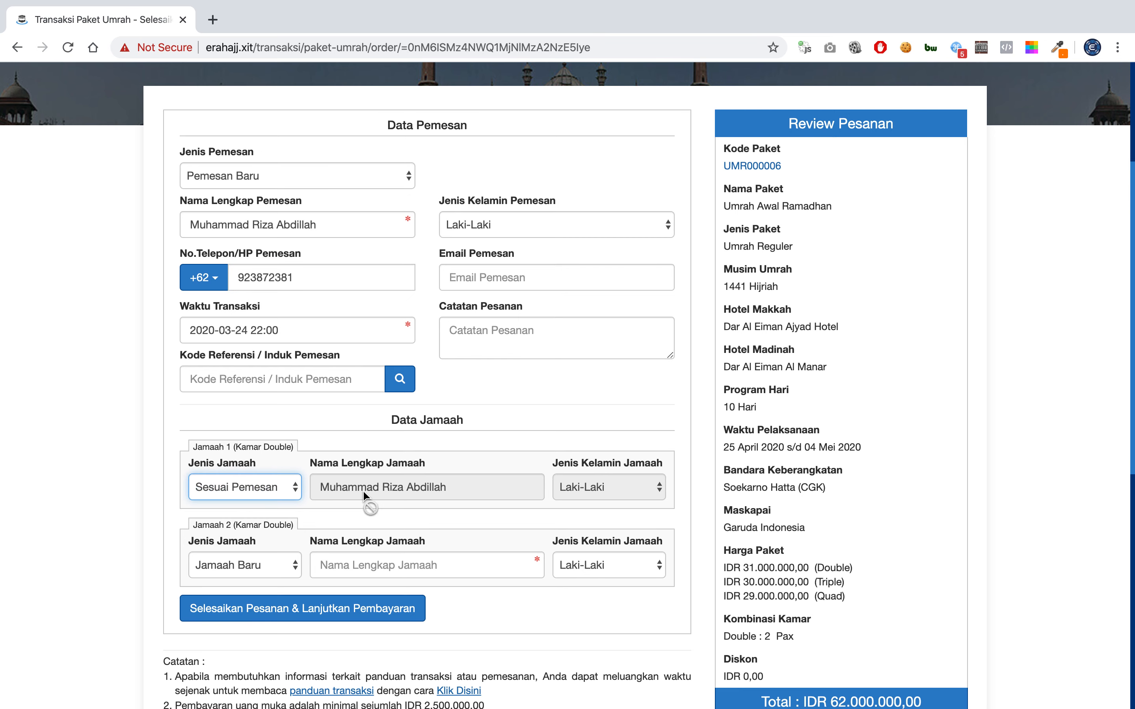
click(277, 493)
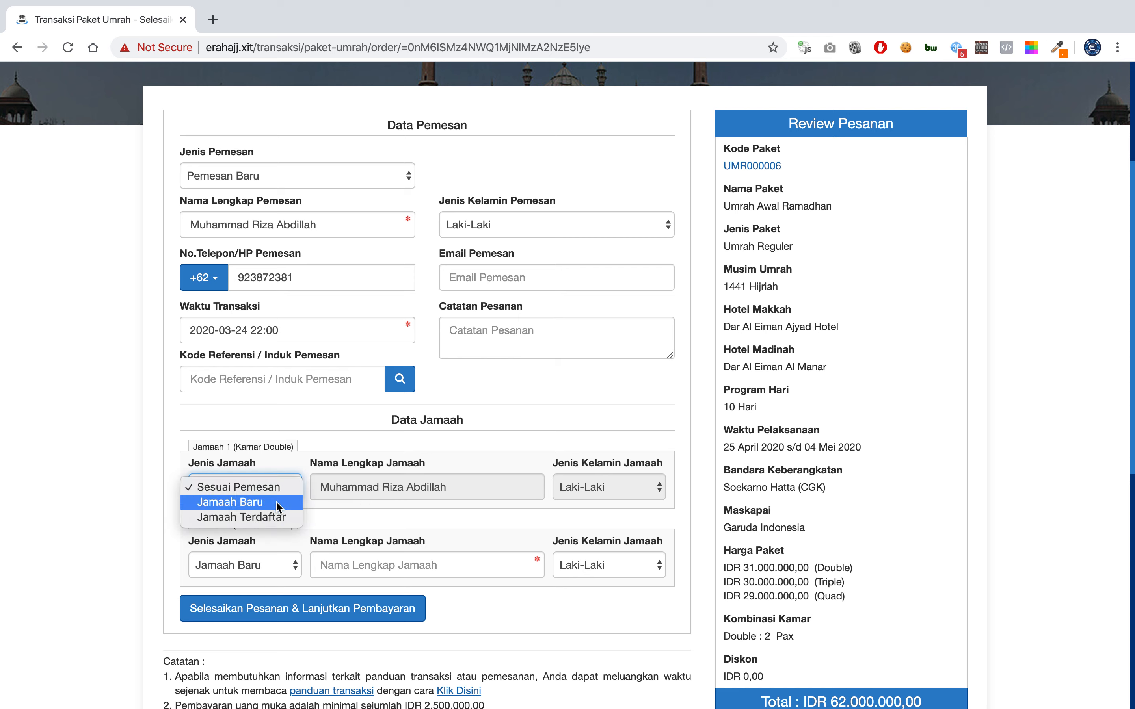
click(278, 502)
triple_click(357, 488)
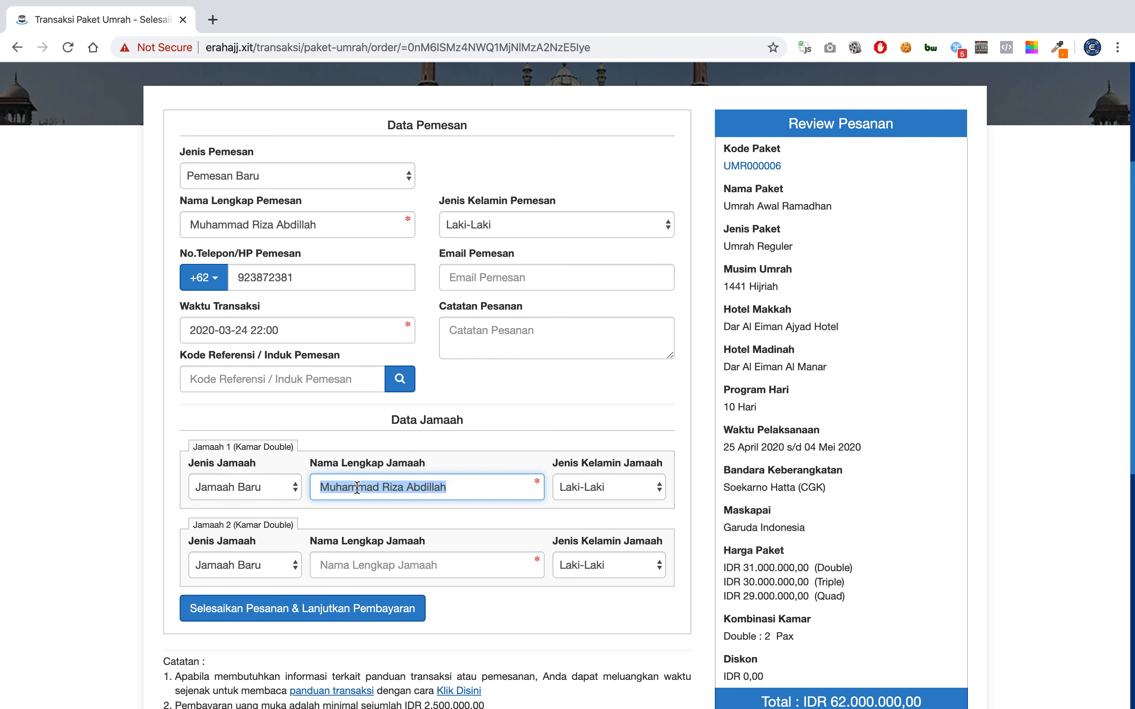
key(BackSpace)
click(399, 420)
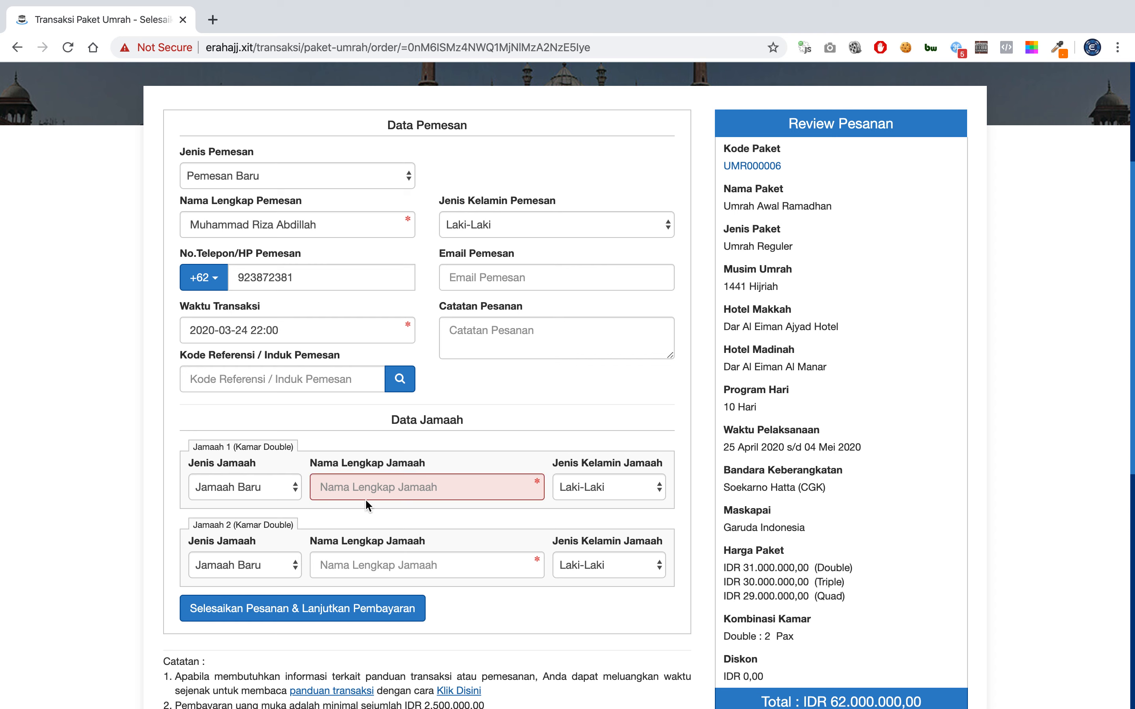
click(368, 485)
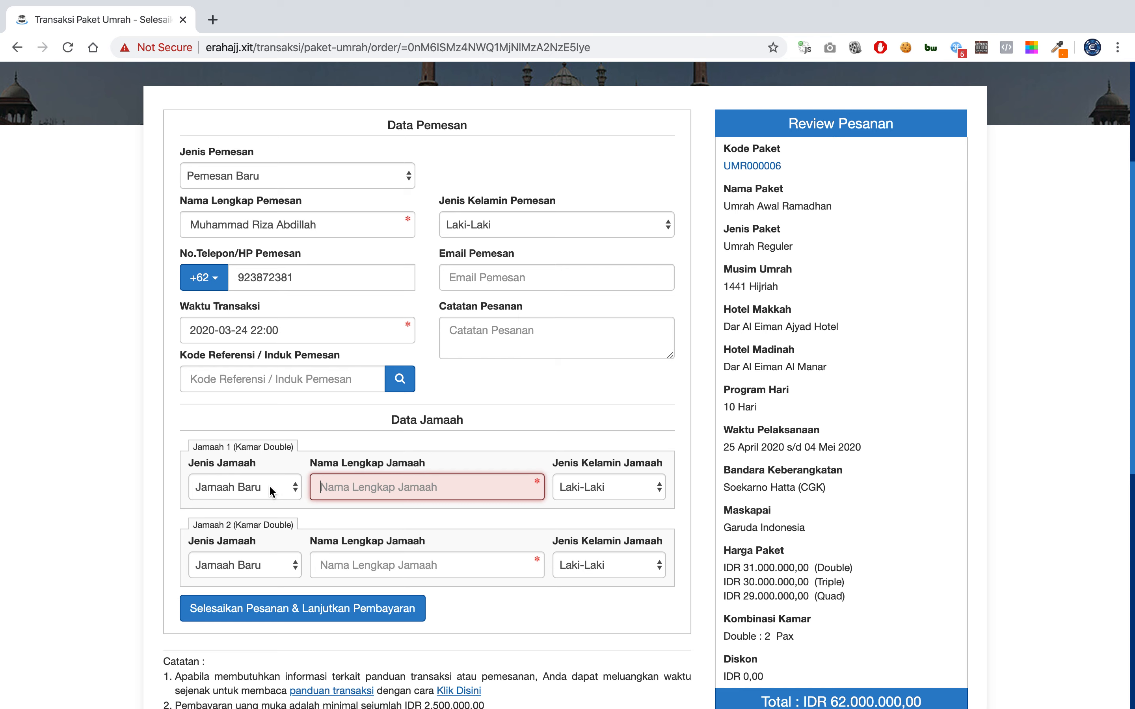
Try Sesuai Pemesan and Jamaah Baru for Jamaah 1, finally choosing Jamaah Terdaftar.
click(270, 491)
click(275, 473)
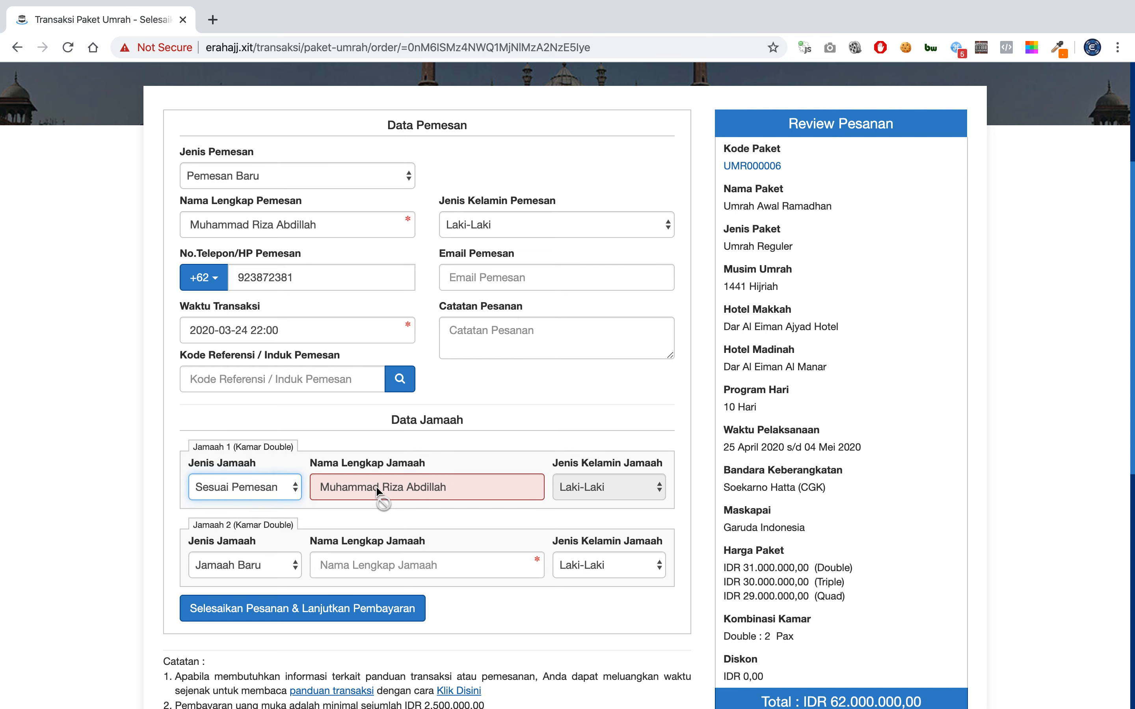
click(330, 224)
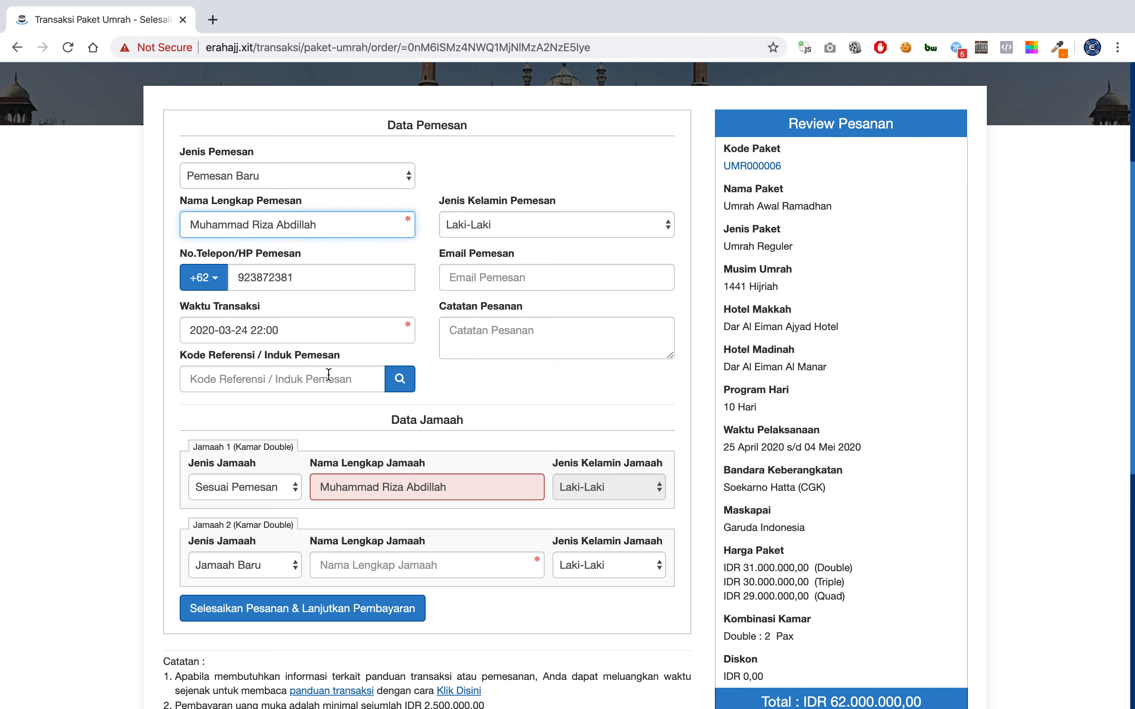
click(279, 487)
click(278, 502)
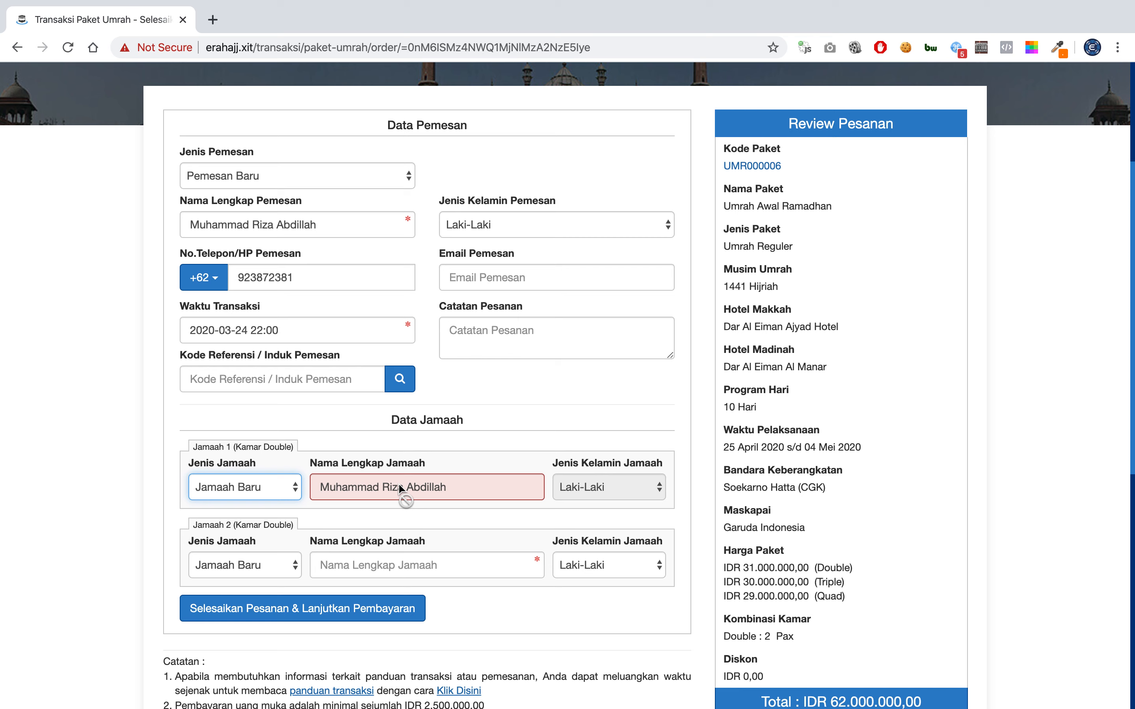
click(464, 440)
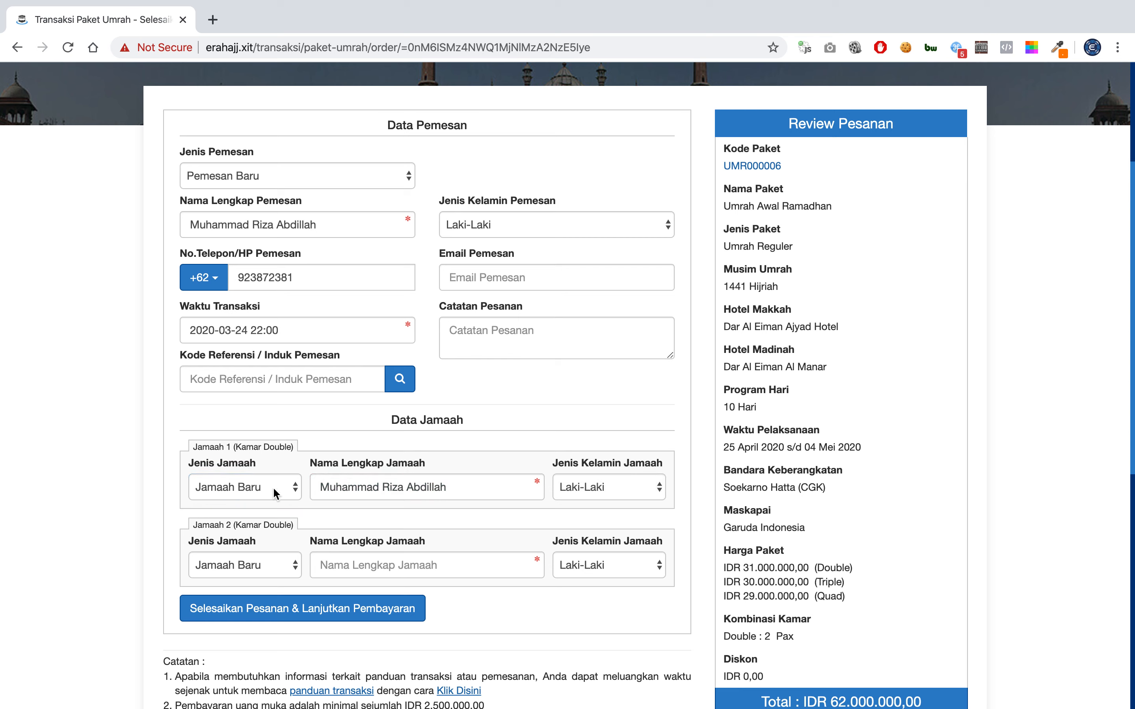
click(235, 489)
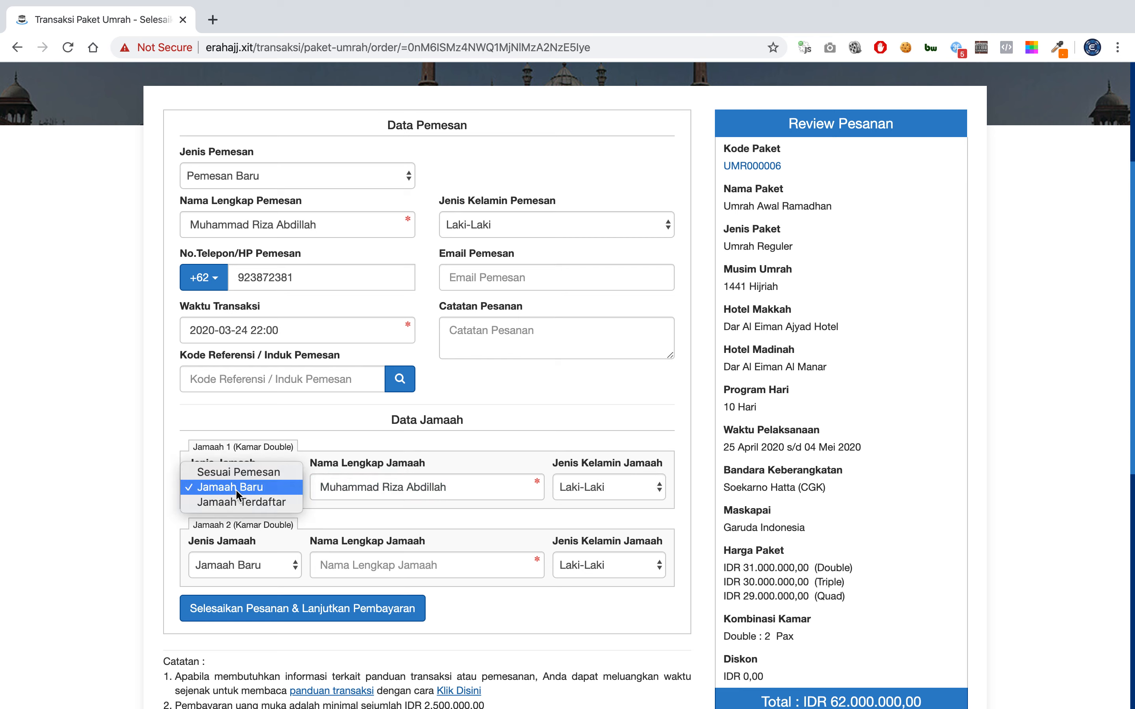
click(277, 503)
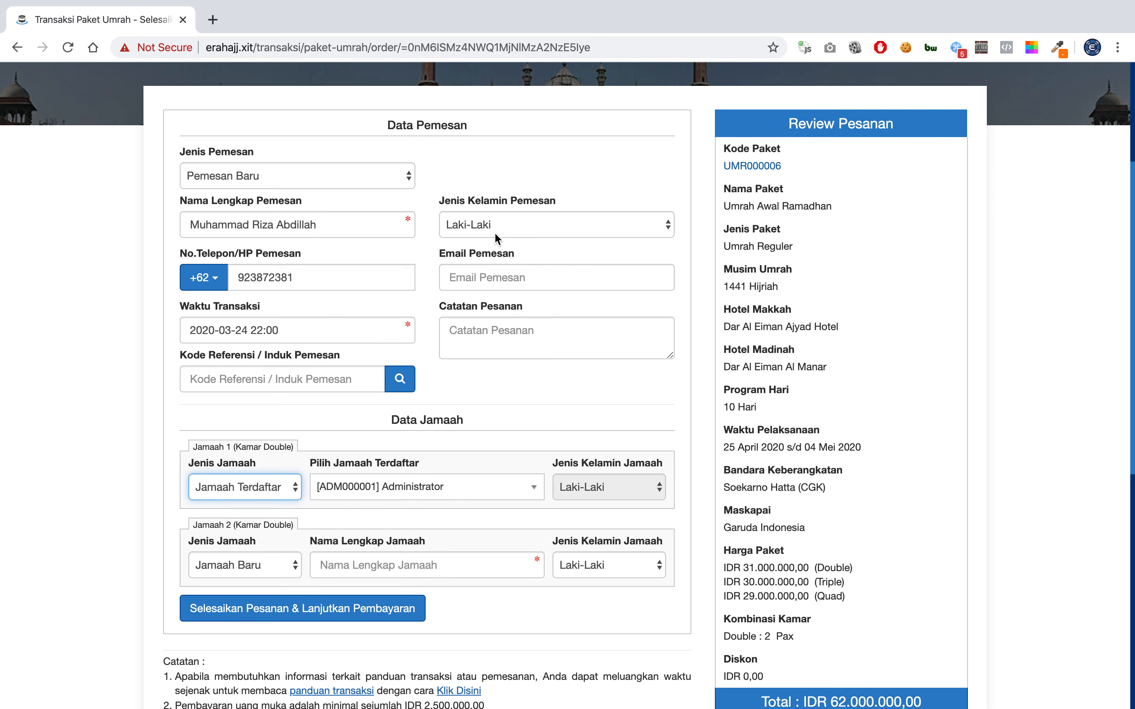
Pick a pilgrim from Pilih Jamaah Terdaftar, then switch Jamaah 1's Jenis Jamaah to Sesuai Pemesan.
click(424, 488)
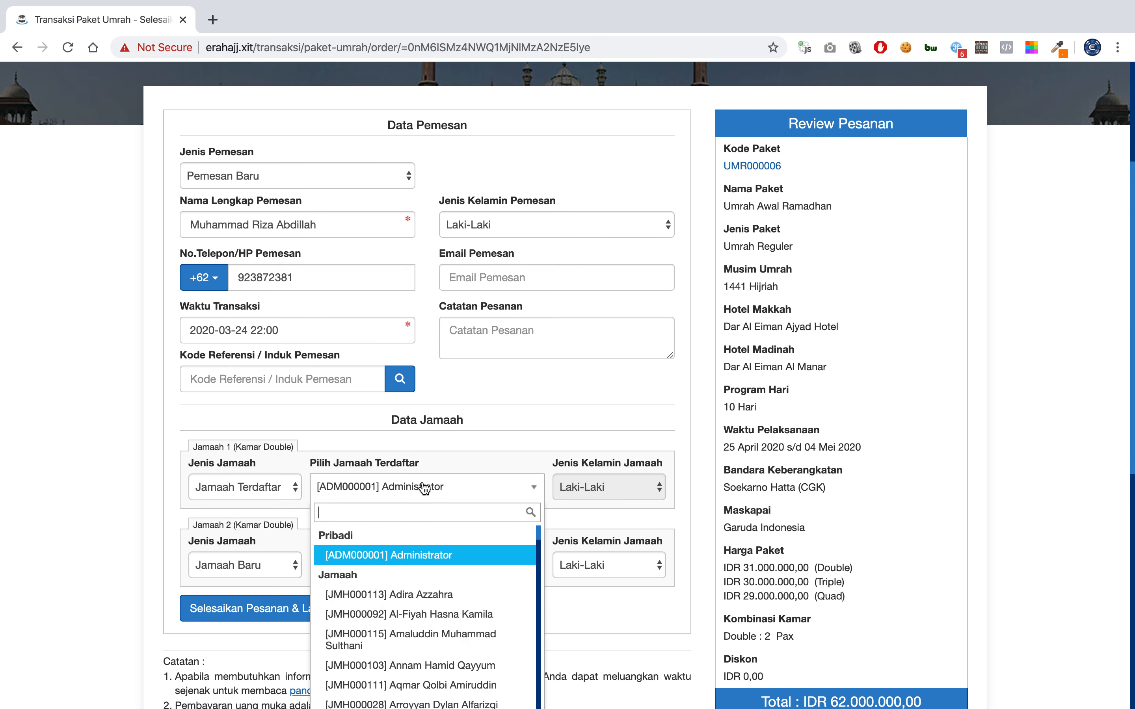
scroll(421, 675, down, 3)
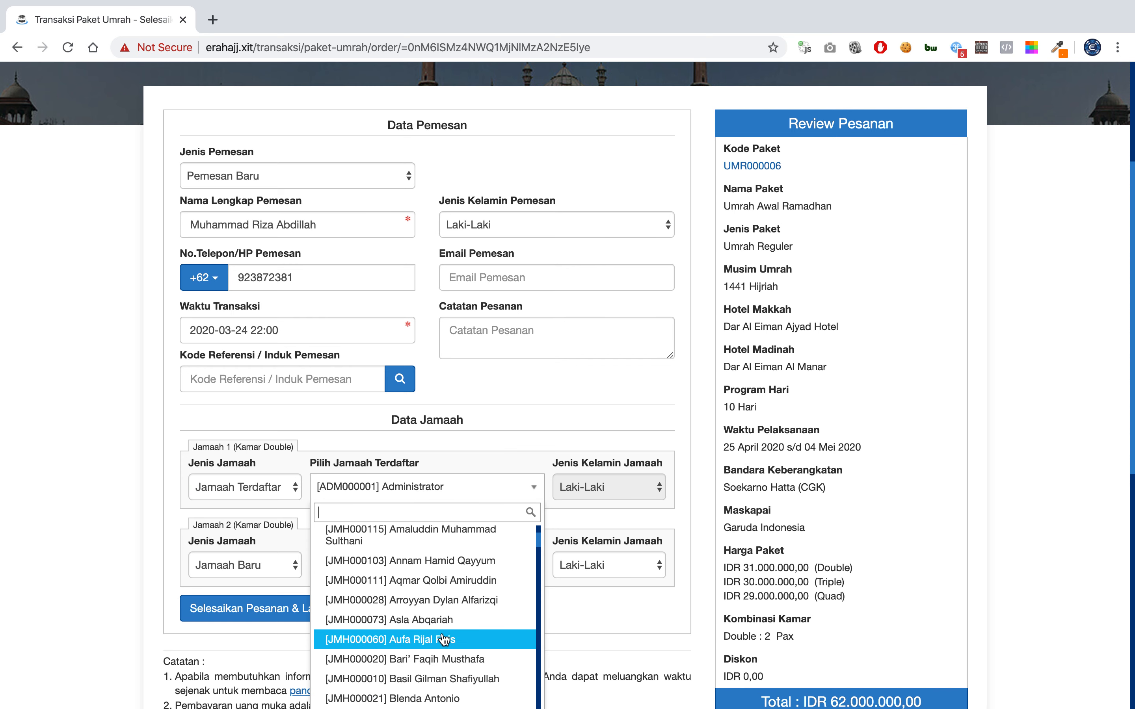
click(443, 640)
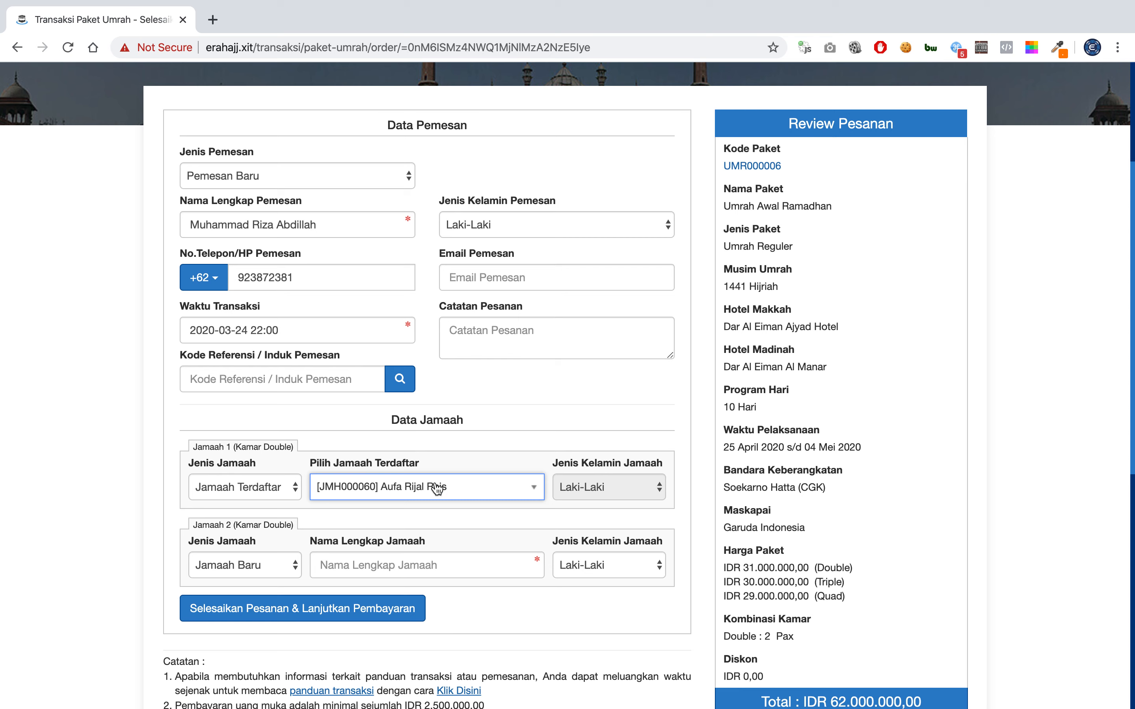
click(246, 475)
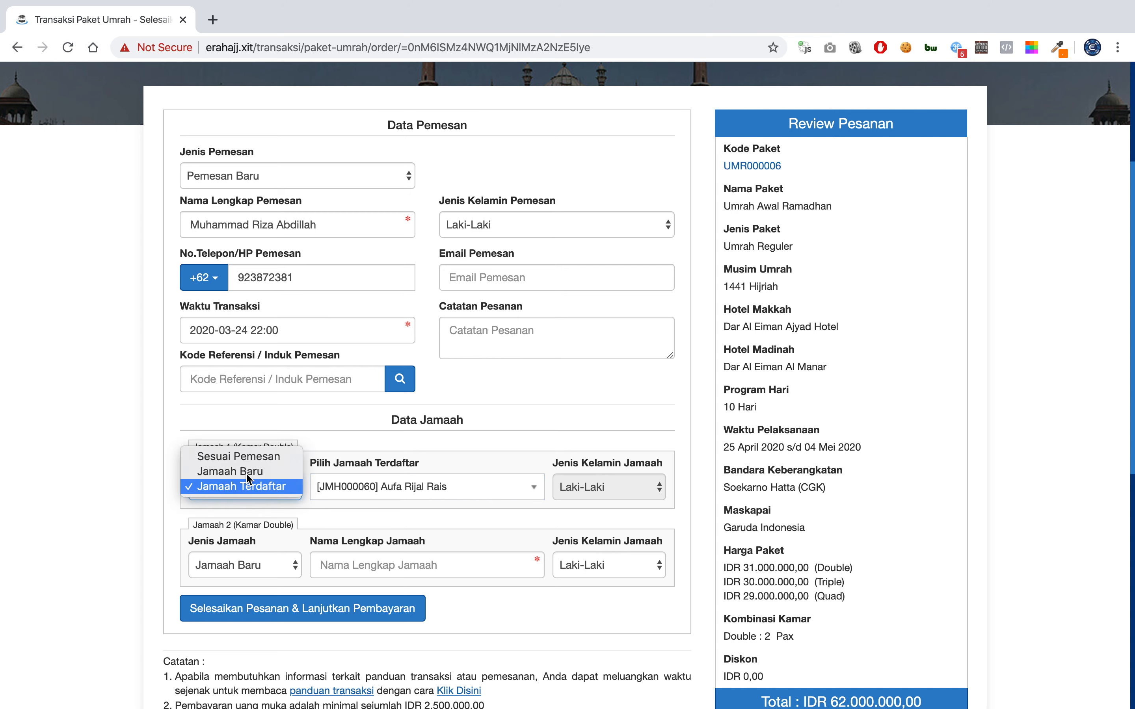
click(269, 462)
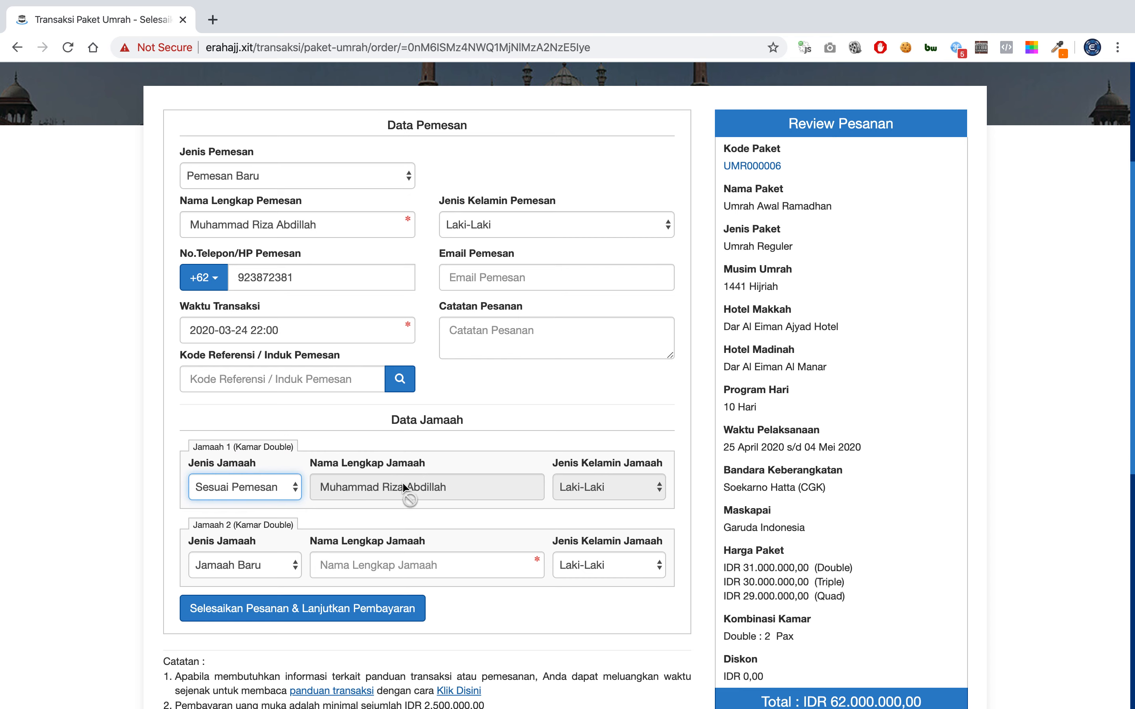
Keep Jamaah 2 as Jamaah Baru and set her gender to Perempuan.
click(270, 568)
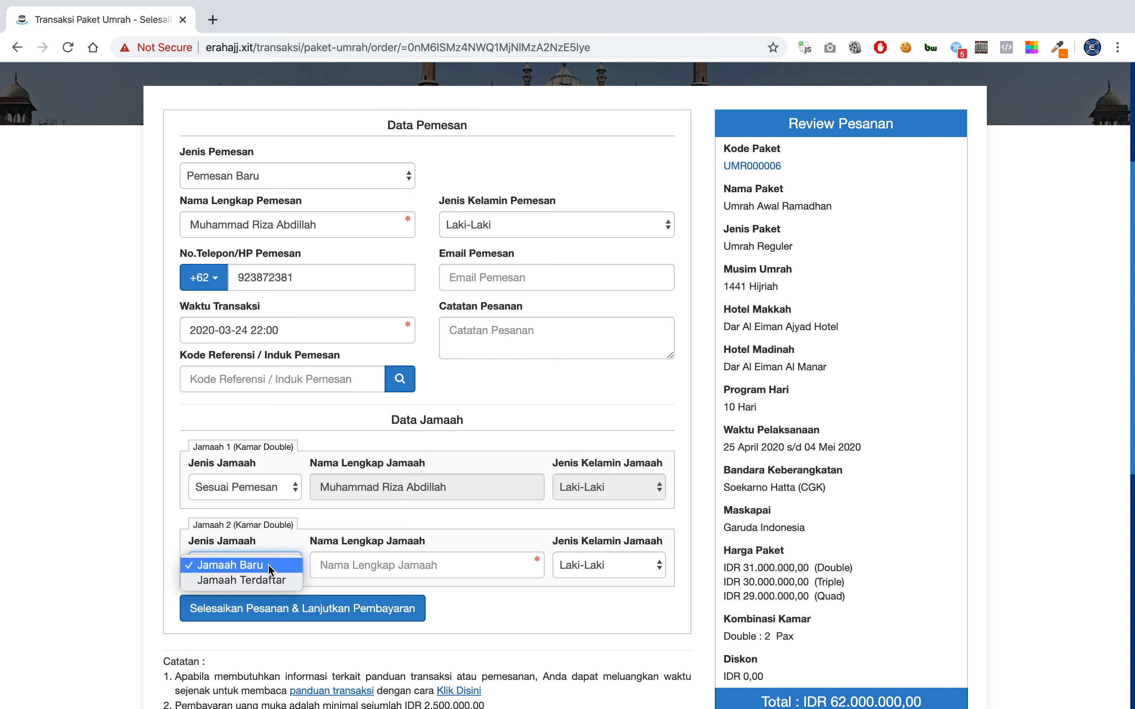
click(270, 569)
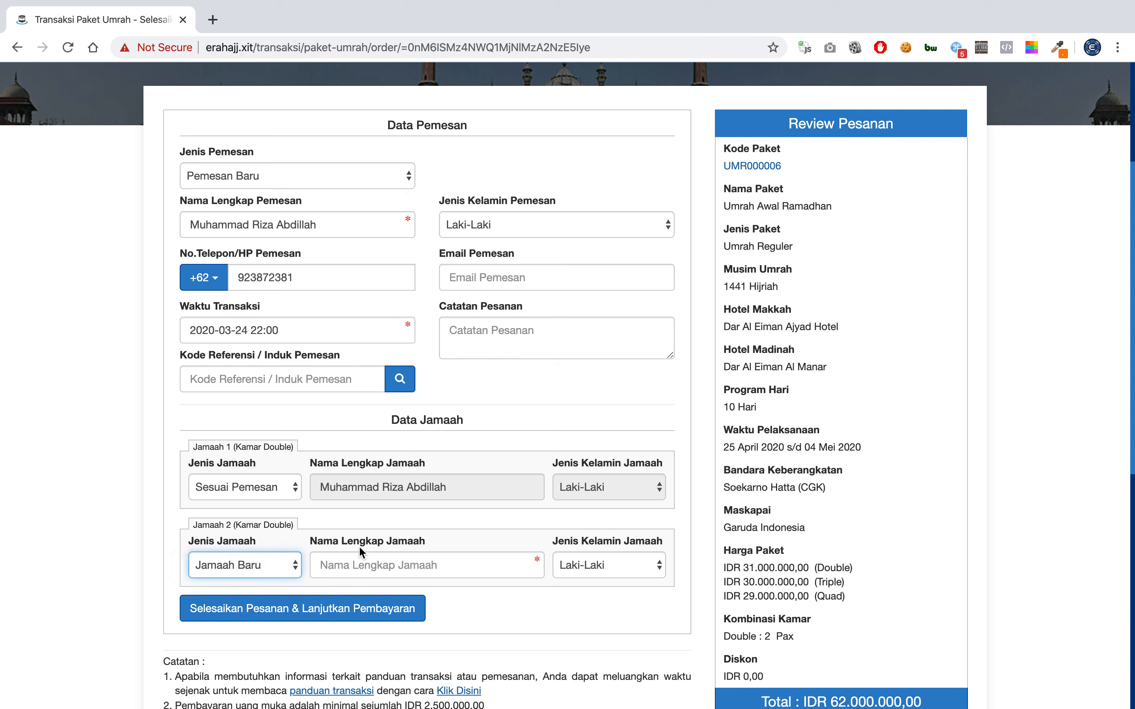
click(579, 574)
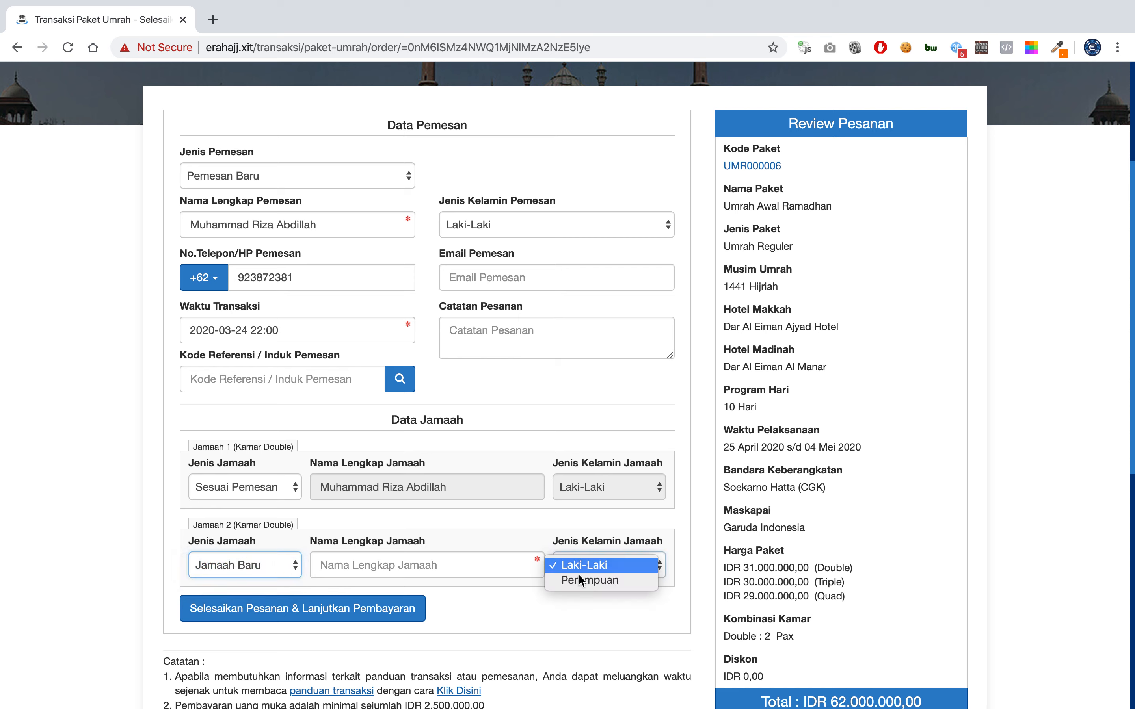
click(581, 583)
Enter the second pilgrim's full name in Nama Lengkap Jamaah, correcting her first name.
click(456, 567)
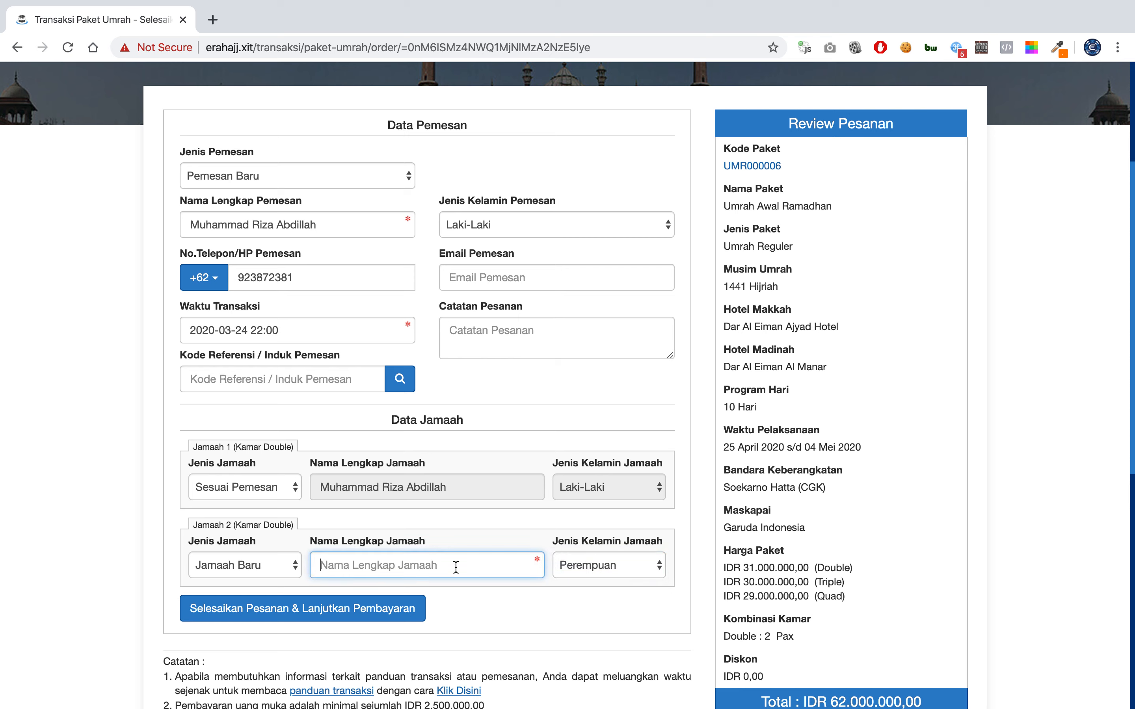
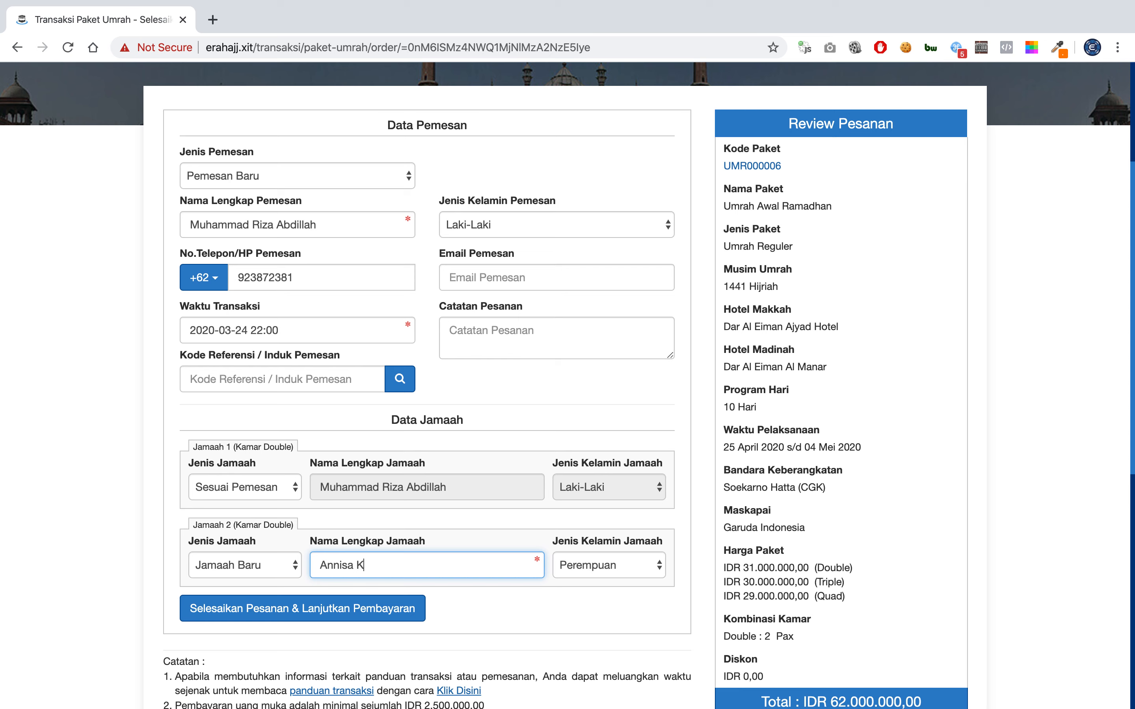
double_click(331, 568)
text(Fitri)
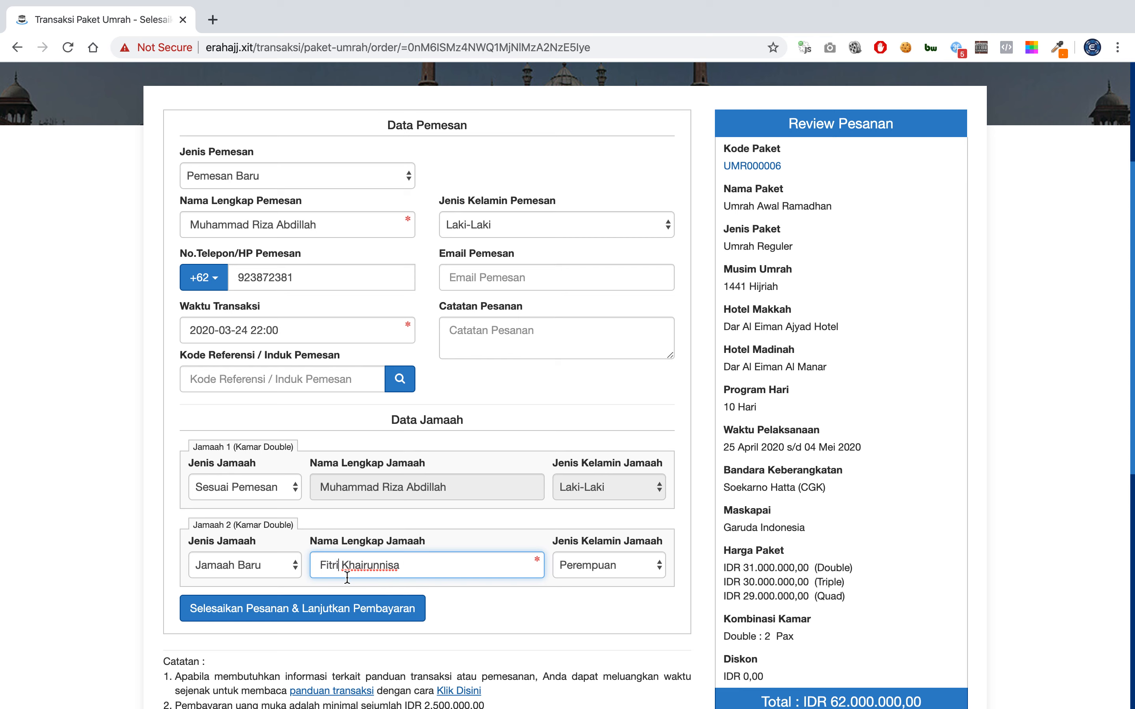
click(421, 525)
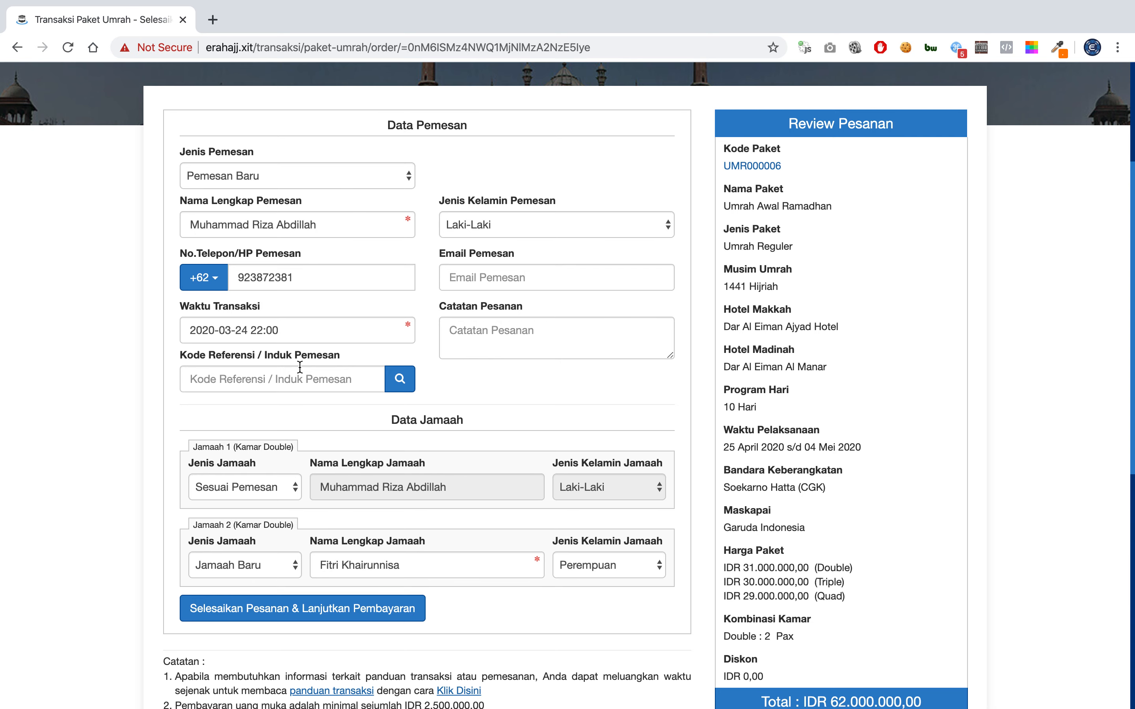
scroll(299, 433, down, 3)
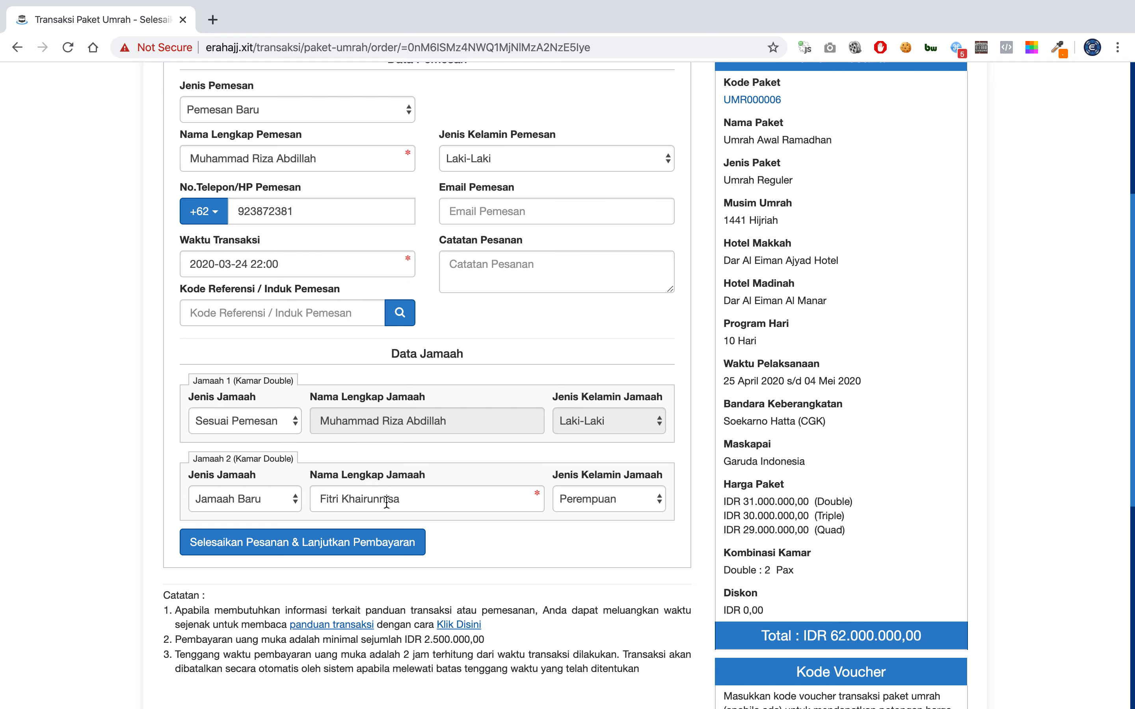
scroll(411, 424, up, 4)
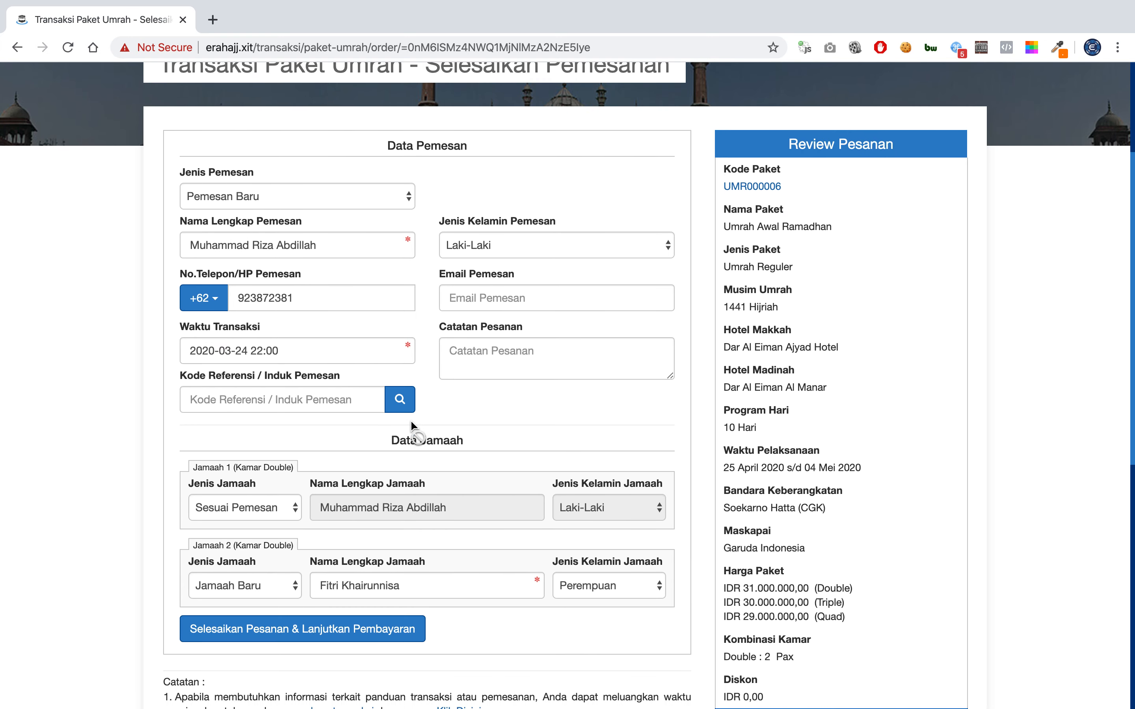
scroll(415, 422, down, 1)
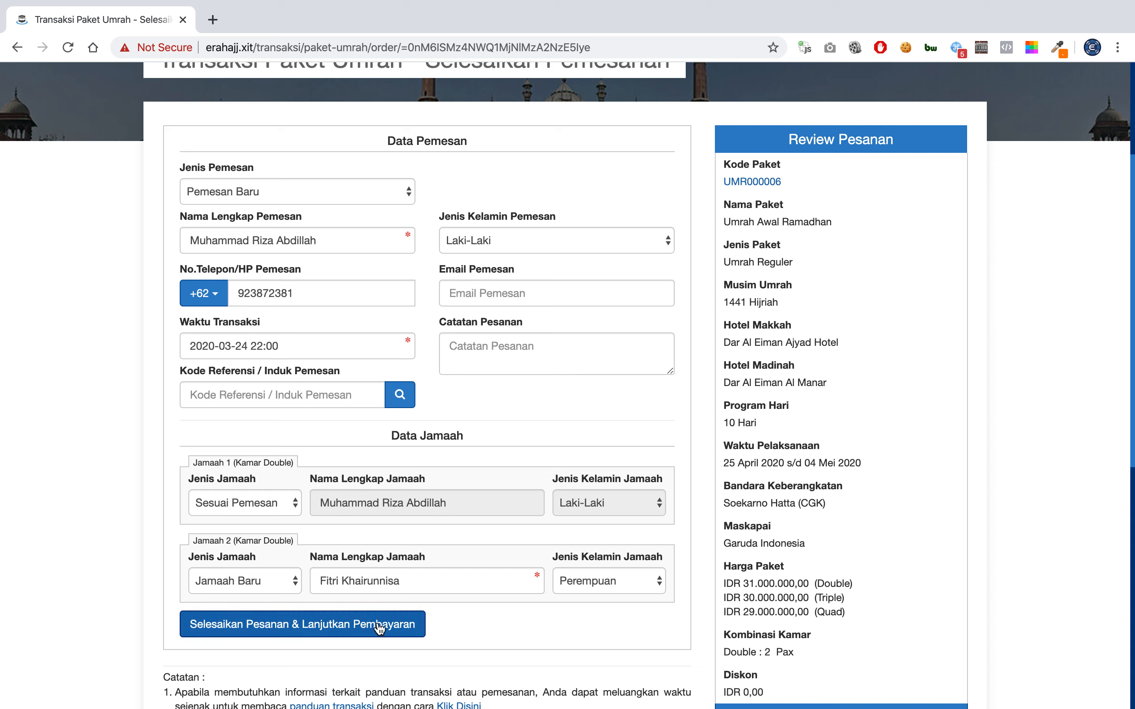
click(282, 505)
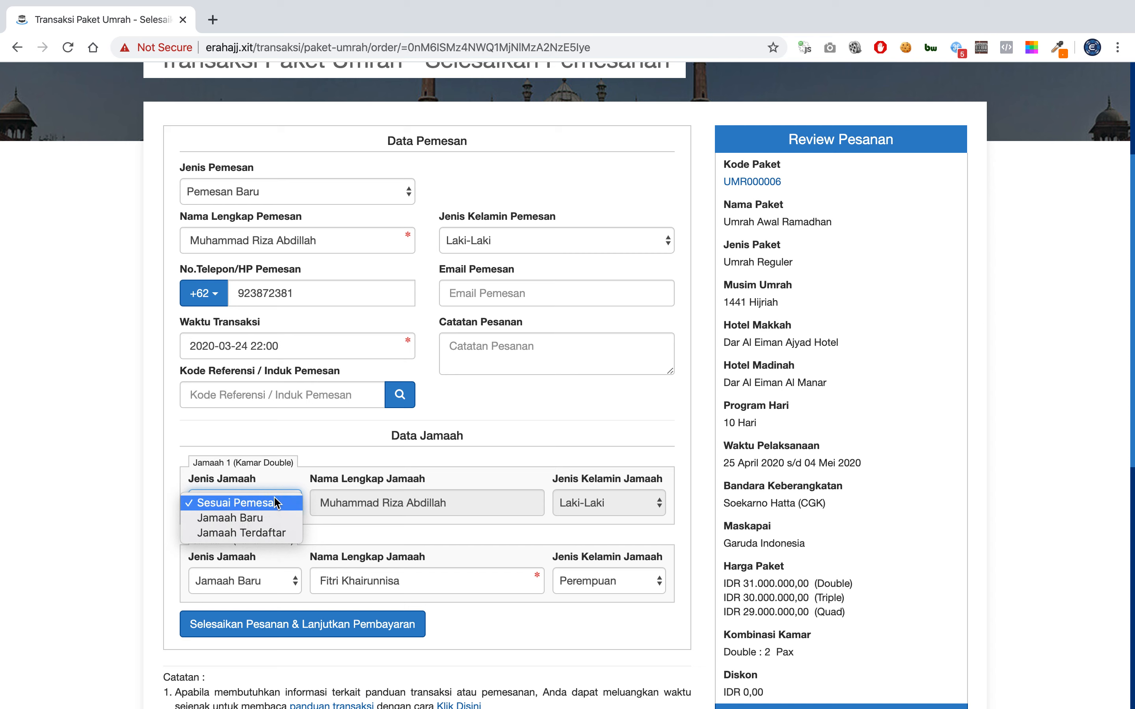
click(275, 503)
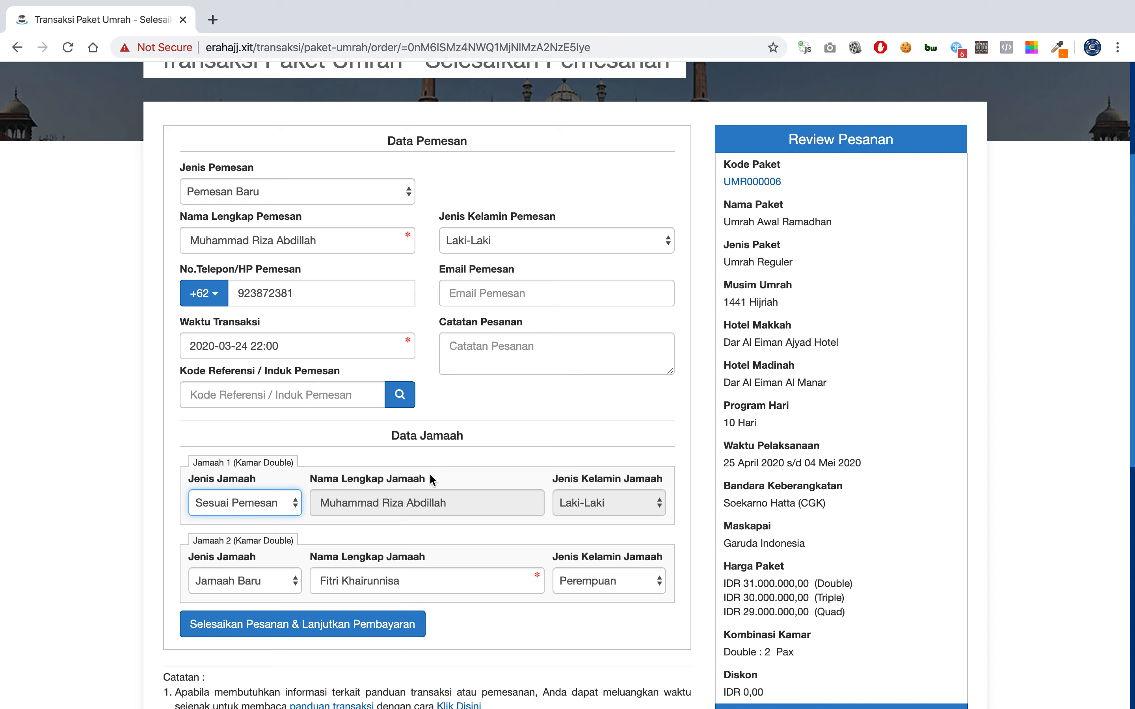
Submit the order via Selesaikan Pesanan & Lanjutkan Pembayaran and confirm with Ok.
click(269, 633)
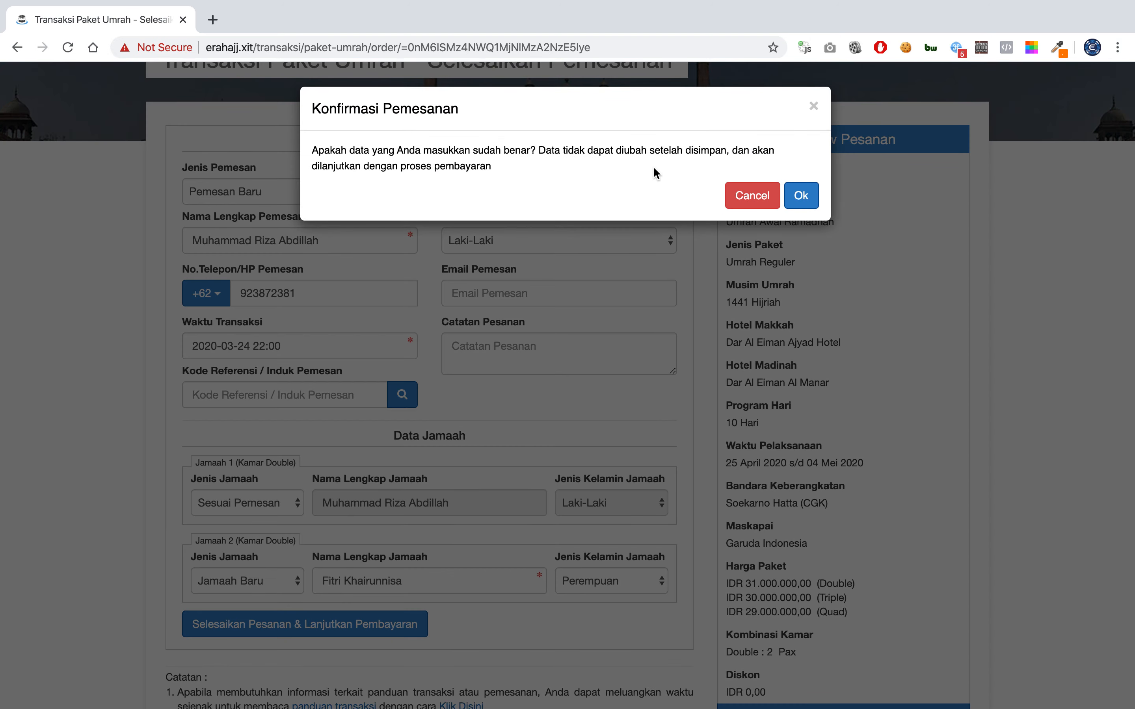
click(801, 195)
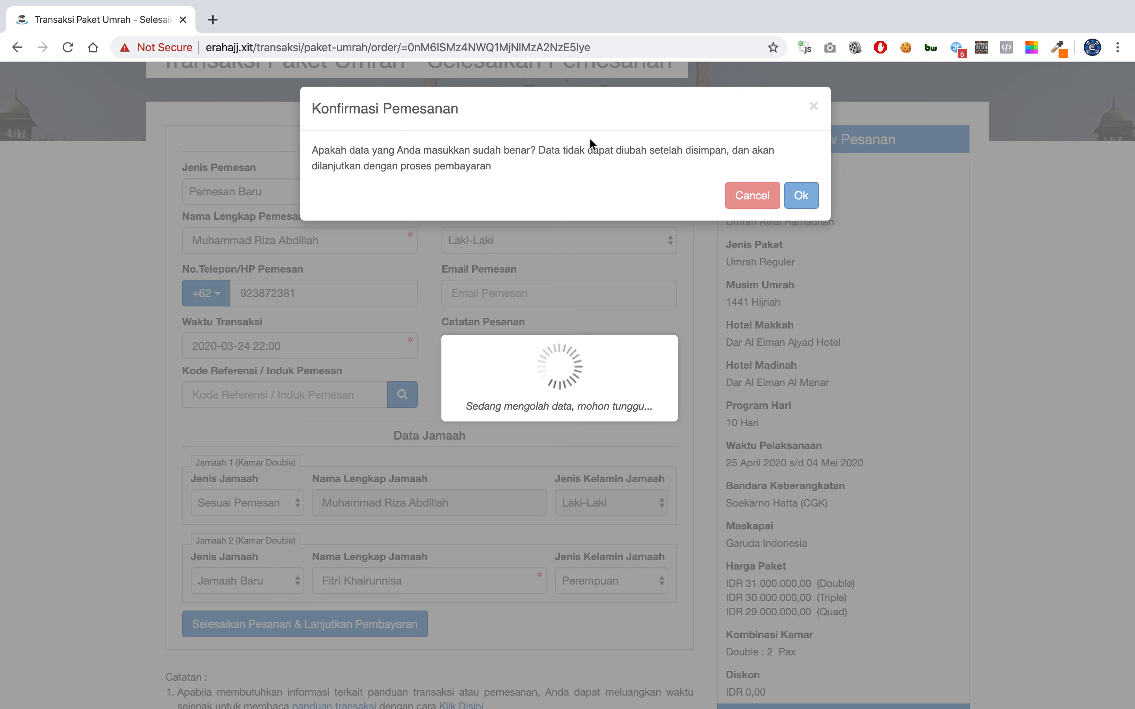
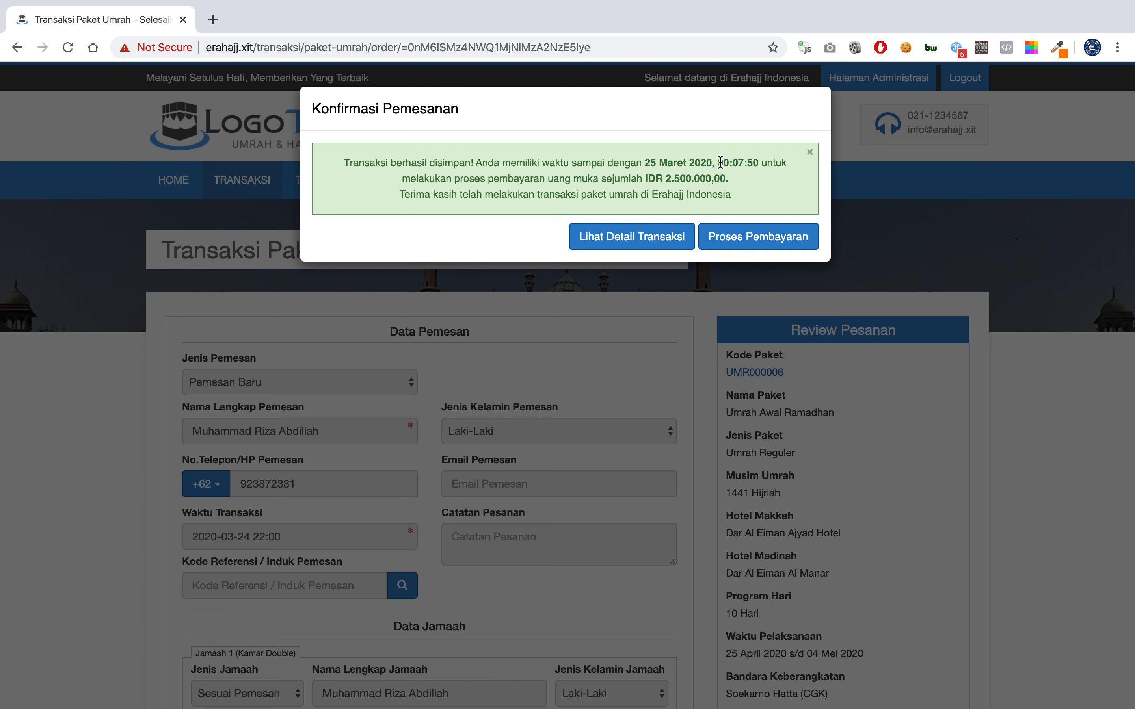
Highlight the 25 Maret 2020 payment deadline in the Konfirmasi Pemesanan message.
drag(643, 163, 758, 158)
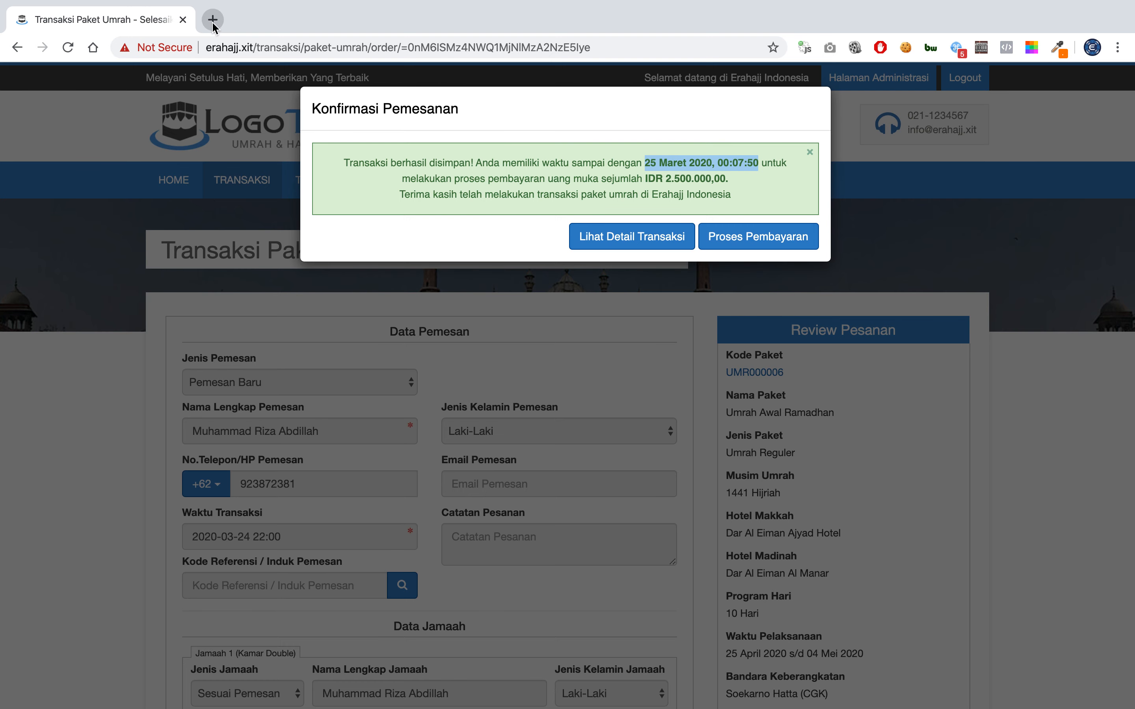
In a new tab on admin.erahajj.xit, open TRA000108's departure group KPU000011 and highlight its 2 Pax.
click(212, 20)
text(admin.)
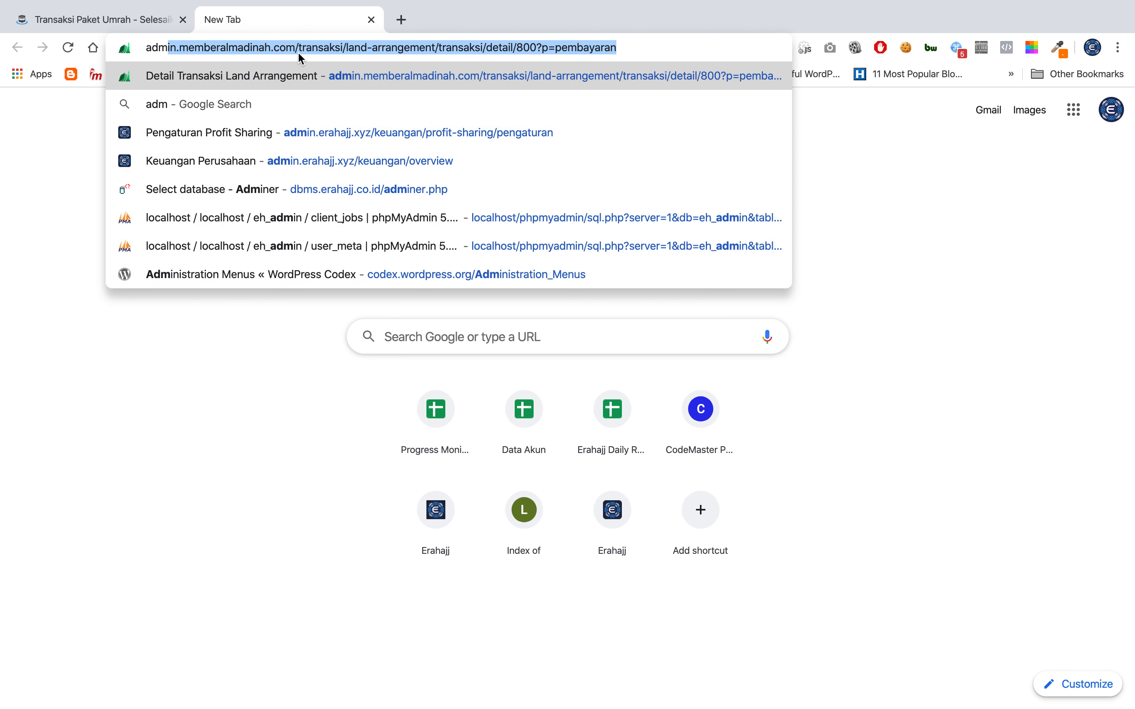
text(era)
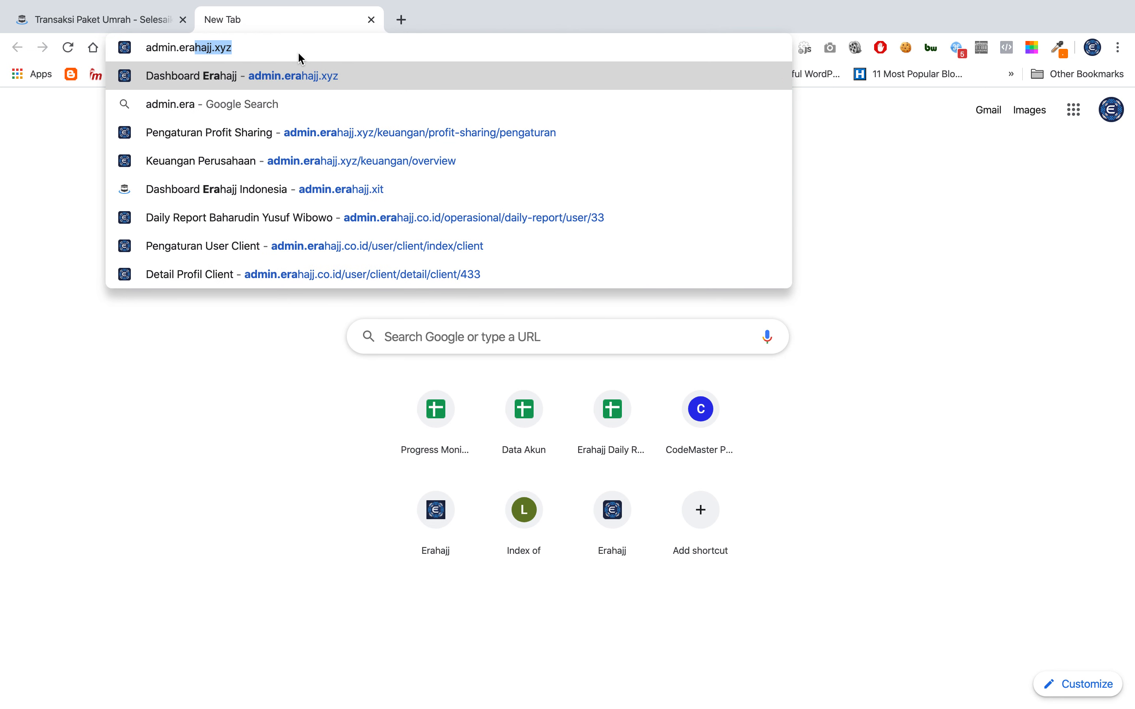
text(hajj.xit/)
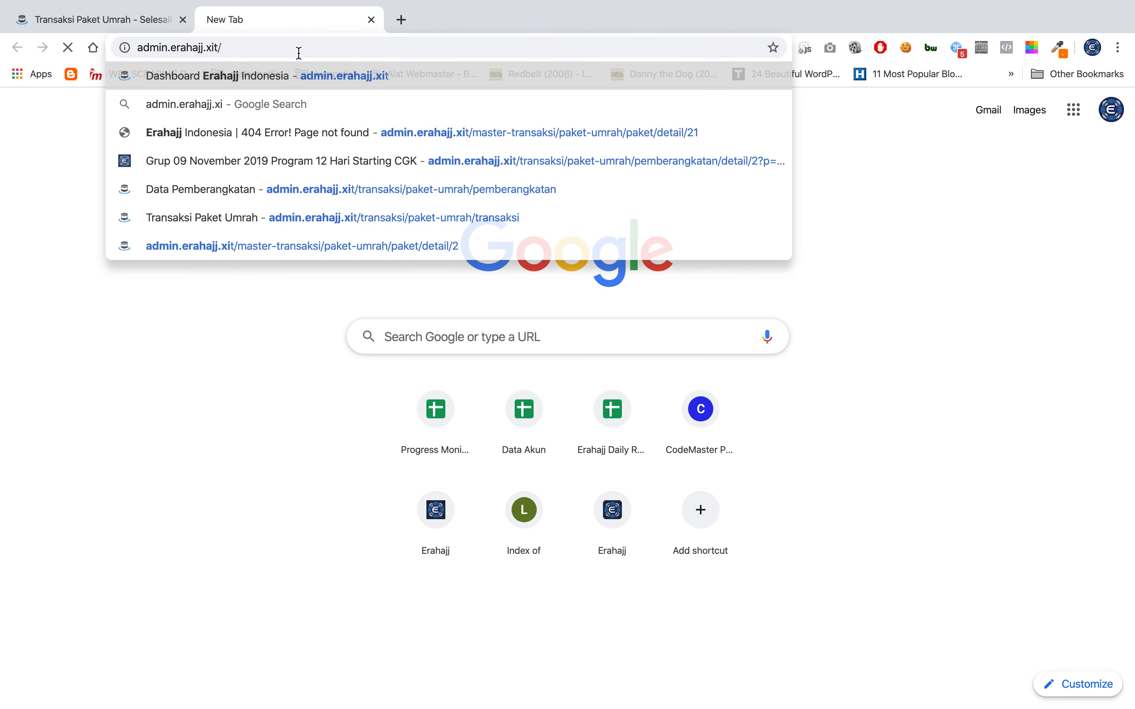
key(Return)
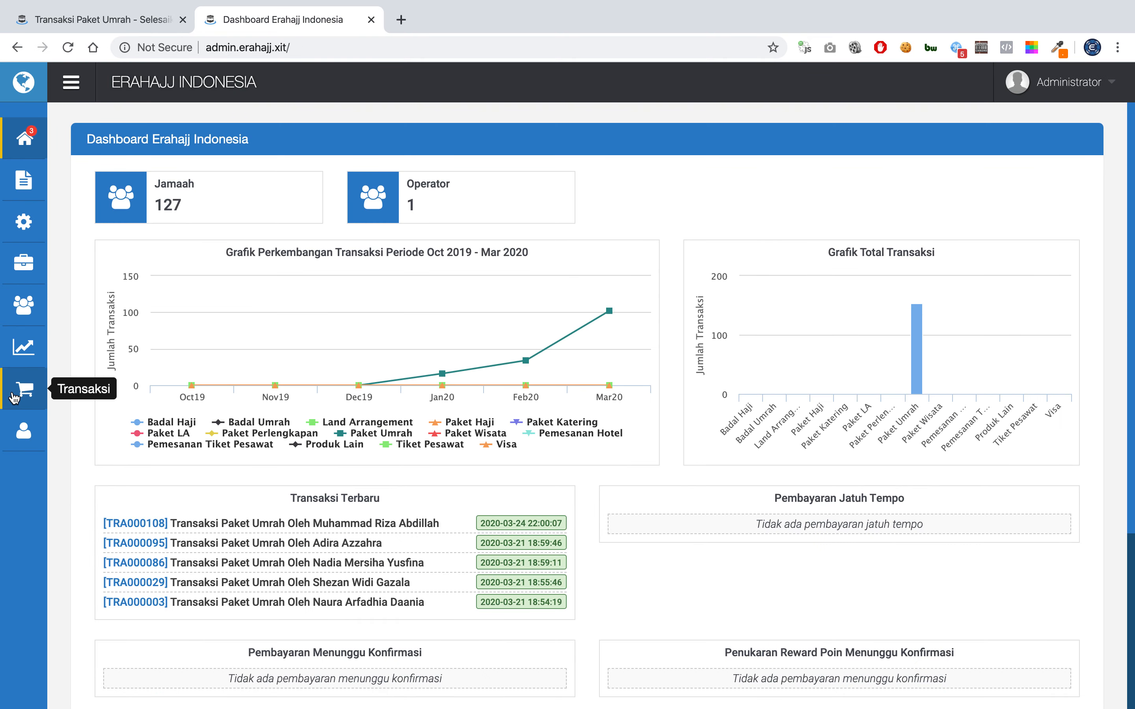
click(223, 529)
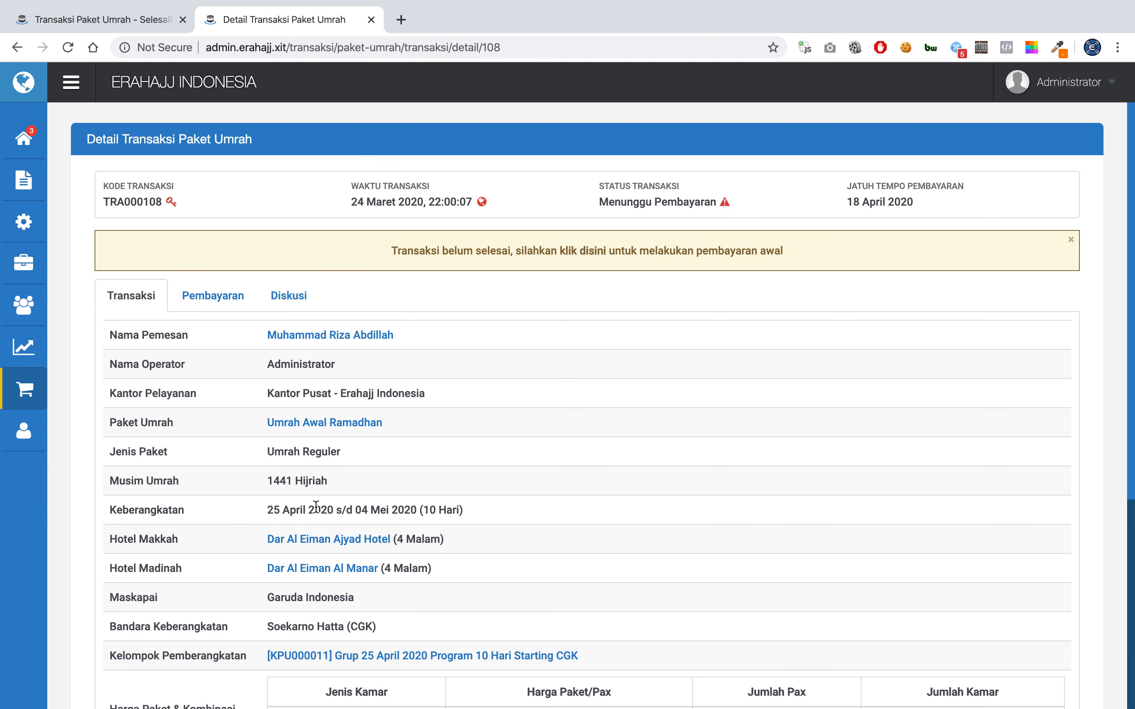
click(406, 656)
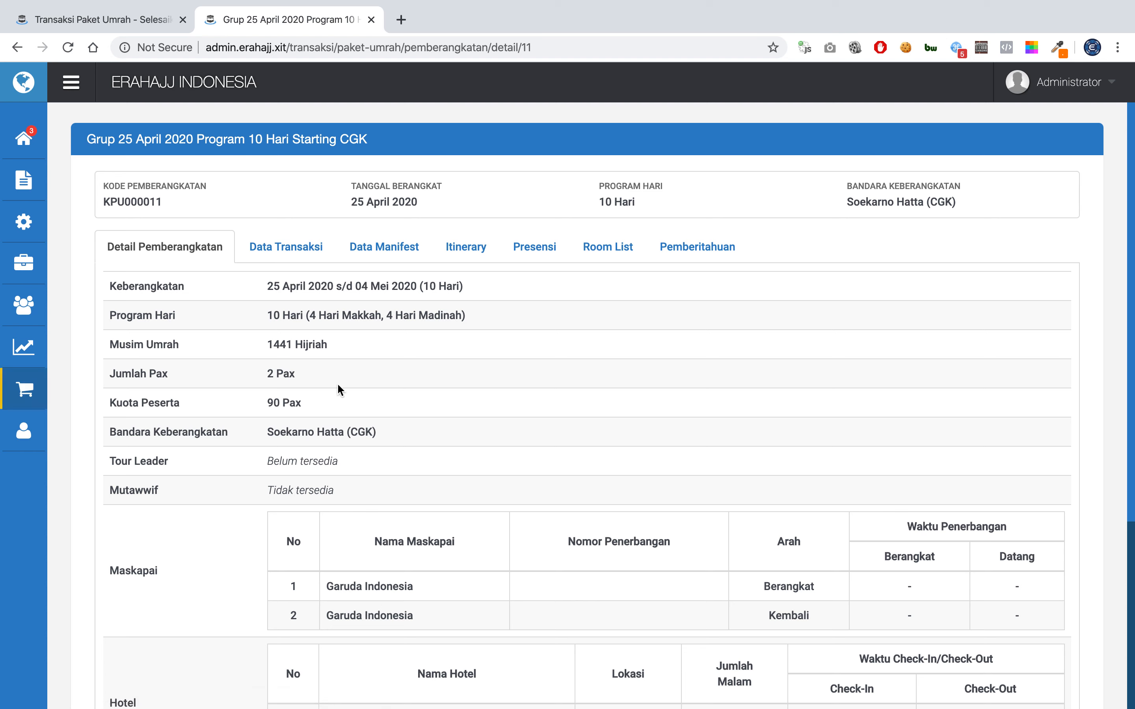
triple_click(278, 374)
Compare both tabs, then highlight the IDR 2.500.000,00 down payment in the booking confirmation.
click(129, 14)
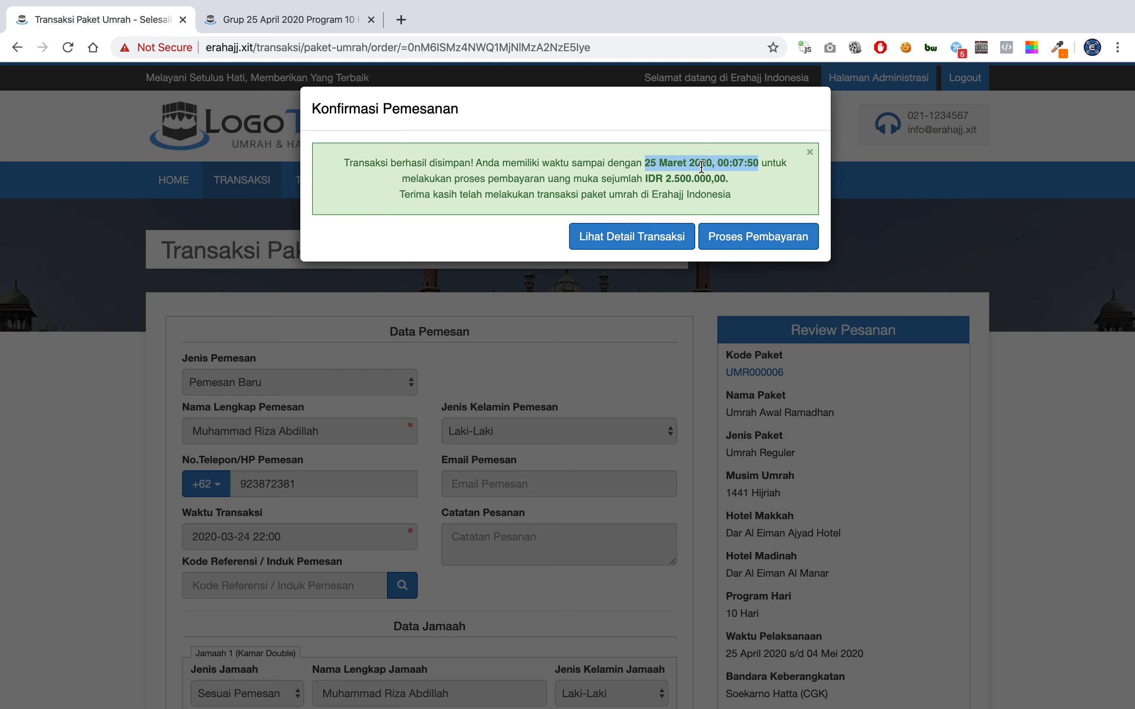
click(347, 15)
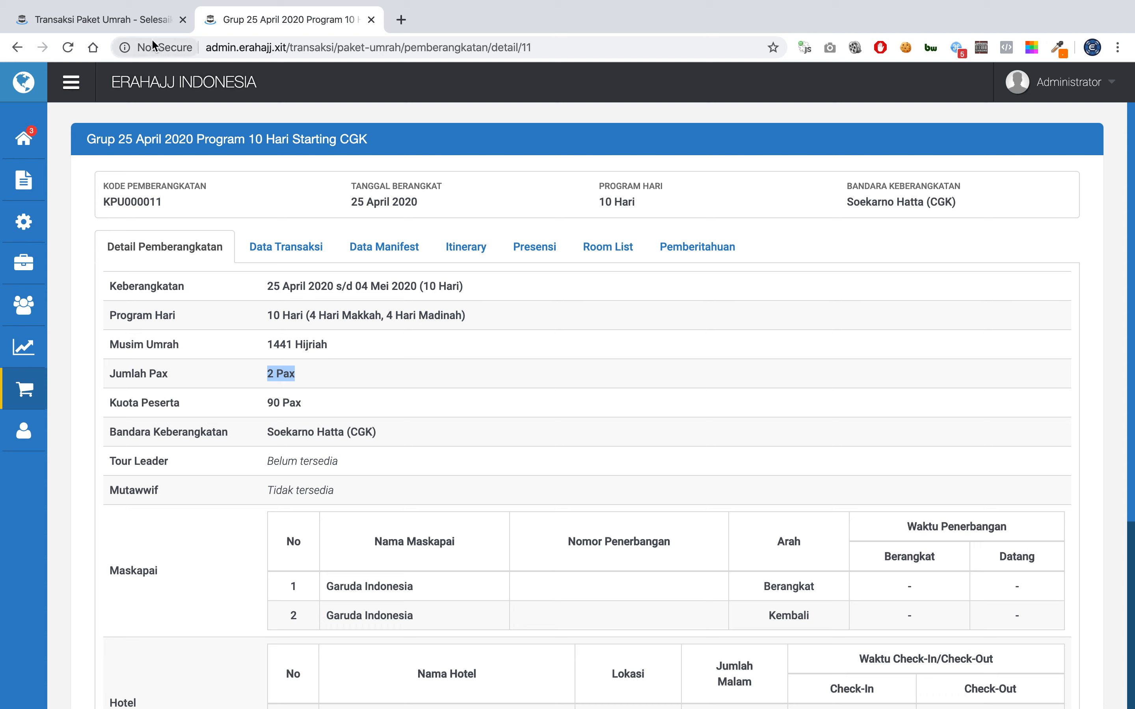
click(101, 19)
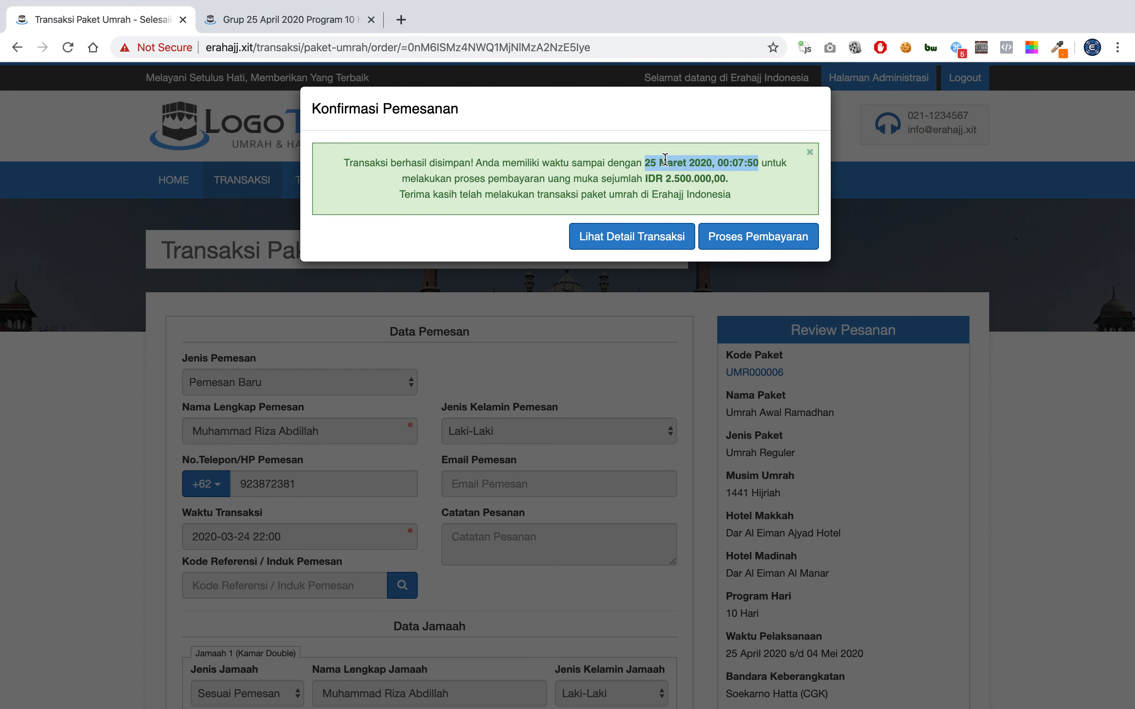
double_click(683, 178)
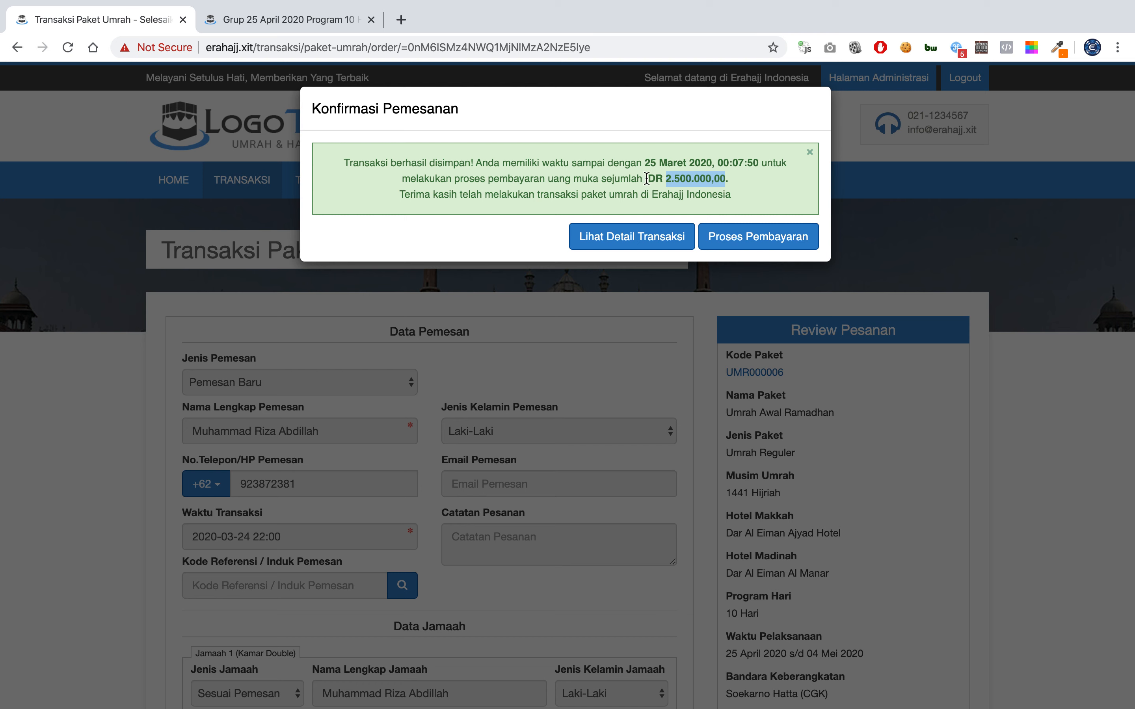
drag(646, 178, 724, 182)
click(740, 180)
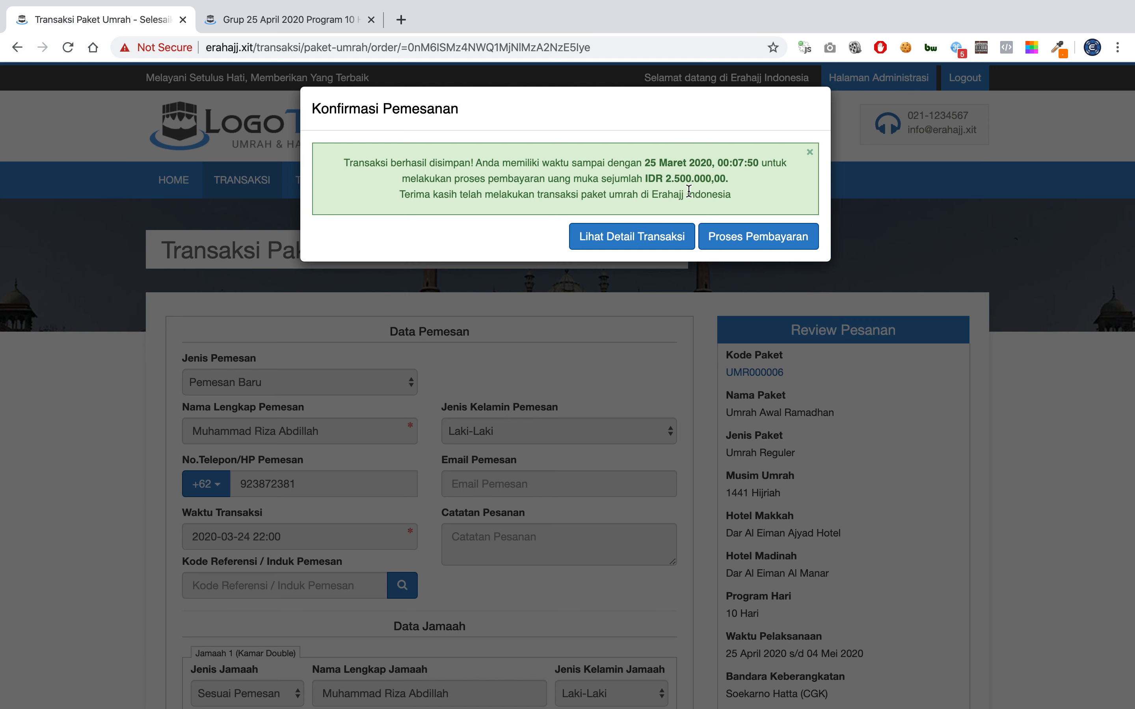
Start the down payment with Proses Pembayaran and choose the Tunai (cash) payment type.
click(740, 237)
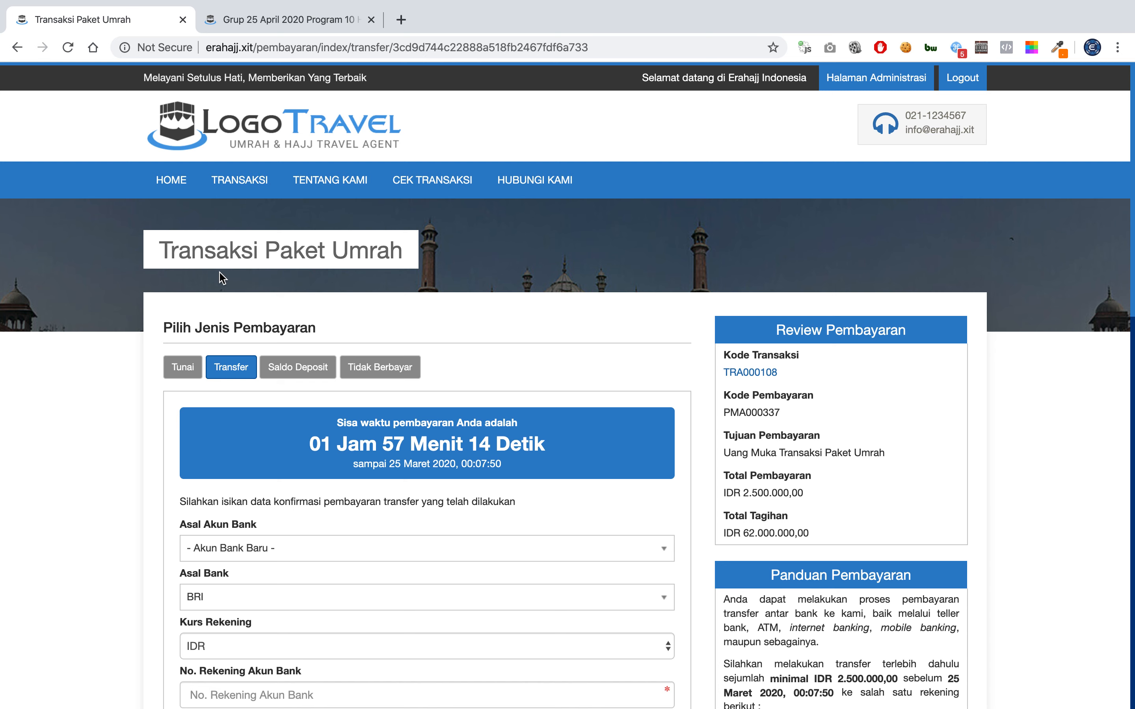
click(177, 367)
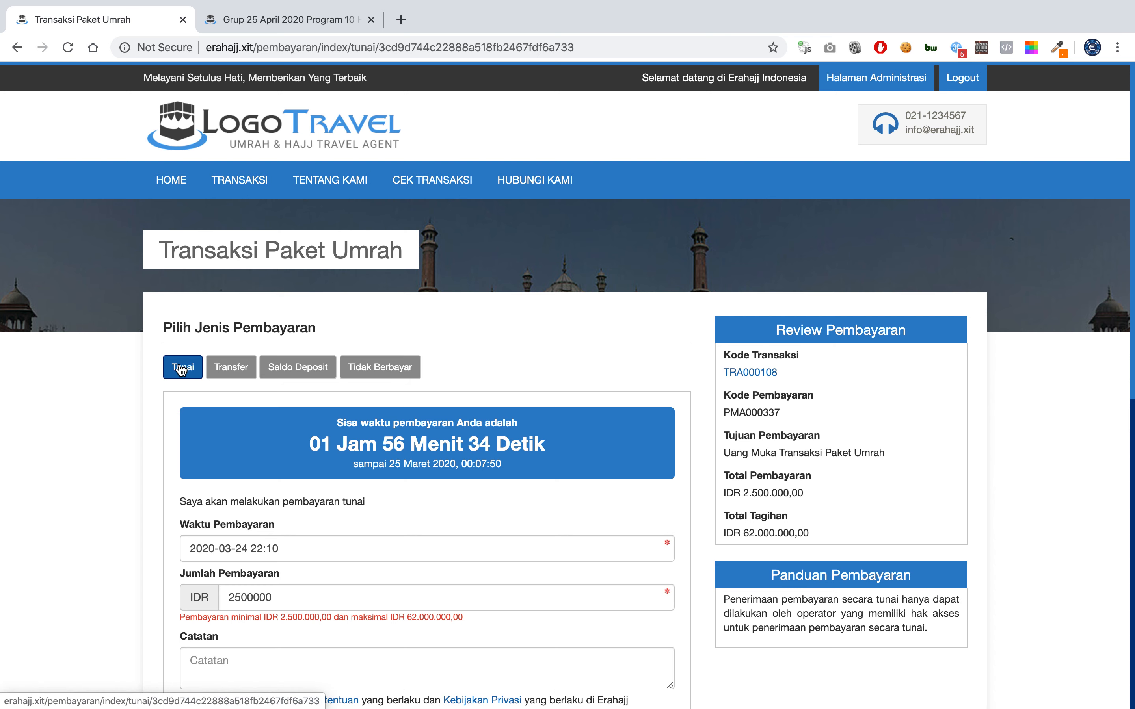
Change the cash payment to 10000000, accept the terms, submit and confirm with OK.
scroll(220, 452, down, 2)
click(266, 487)
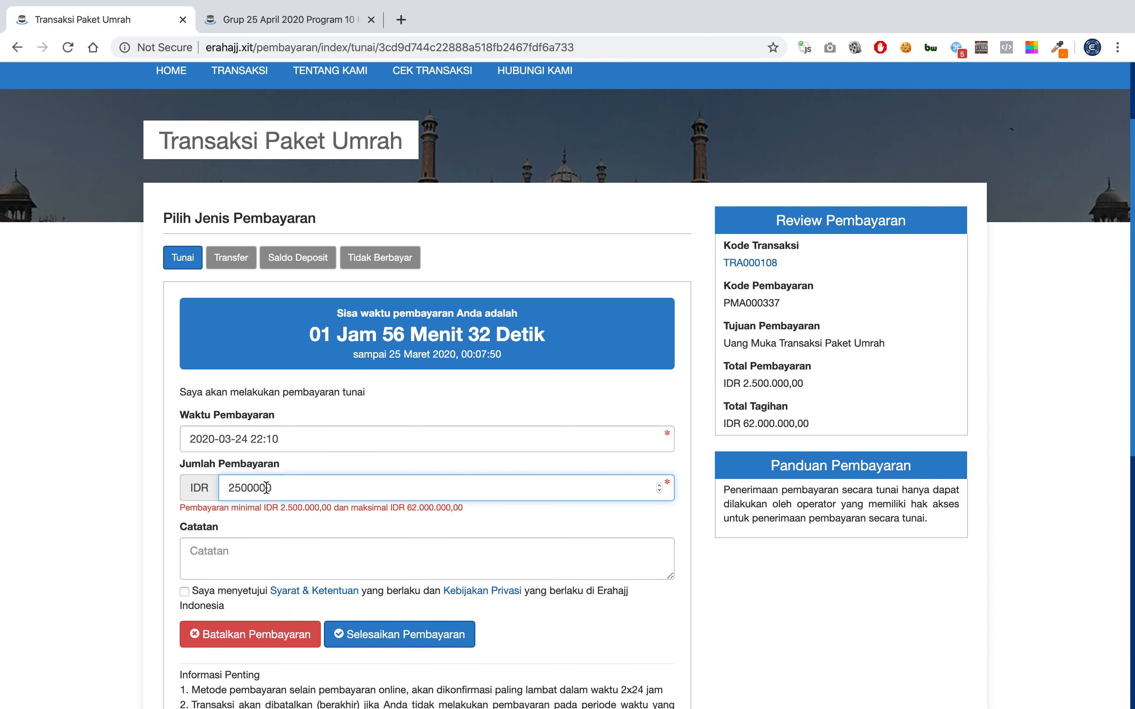
double_click(266, 488)
text(10000000)
click(238, 593)
click(387, 628)
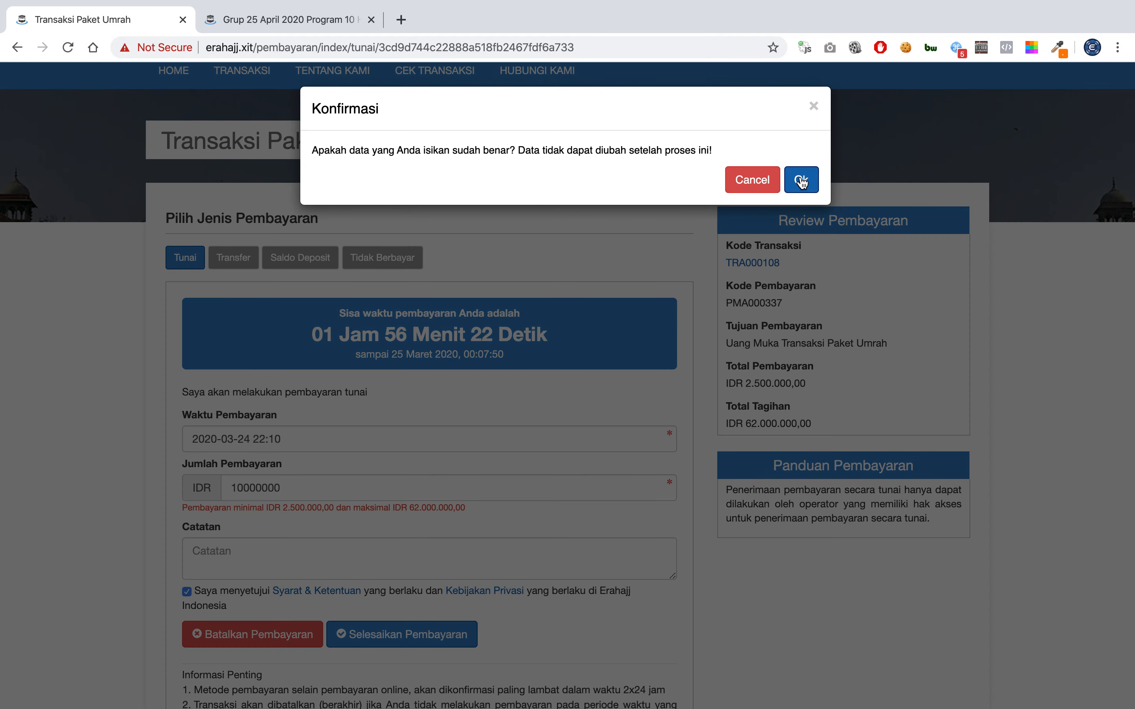
click(802, 181)
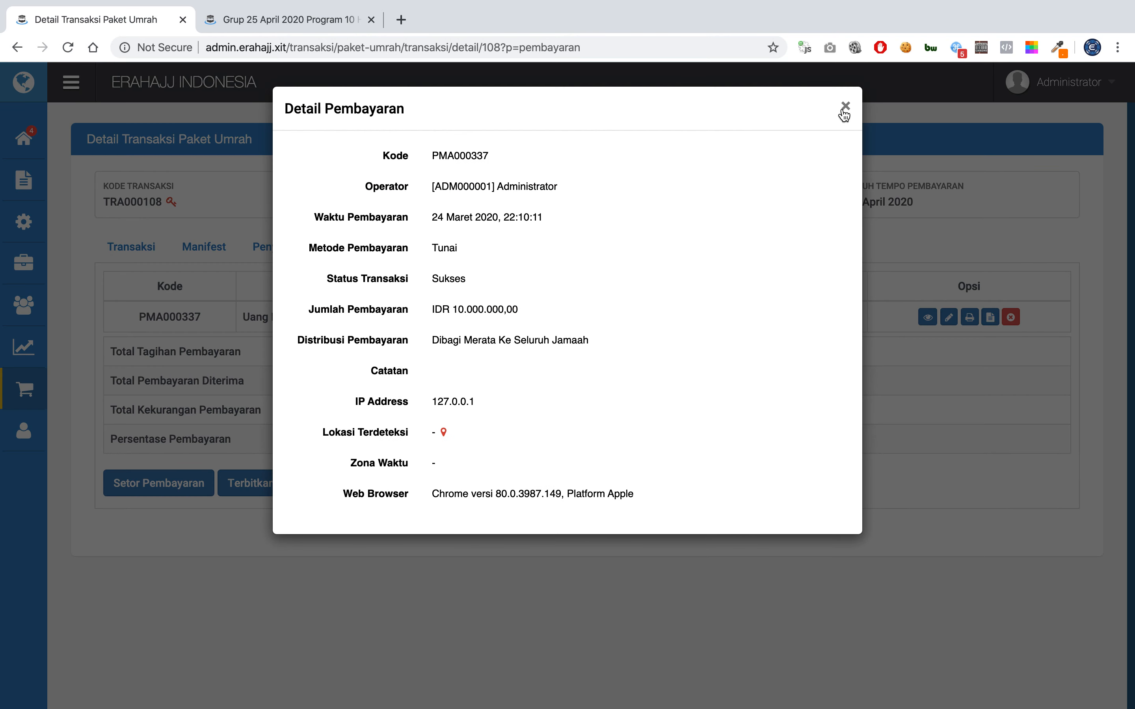
click(843, 108)
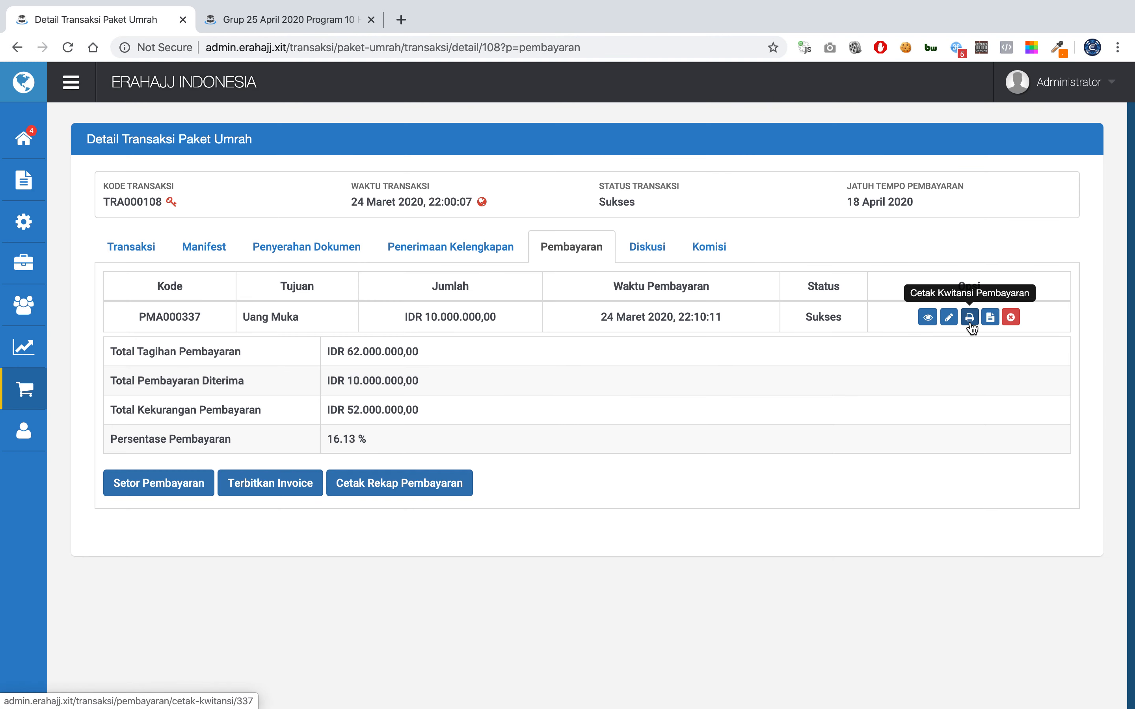
click(969, 320)
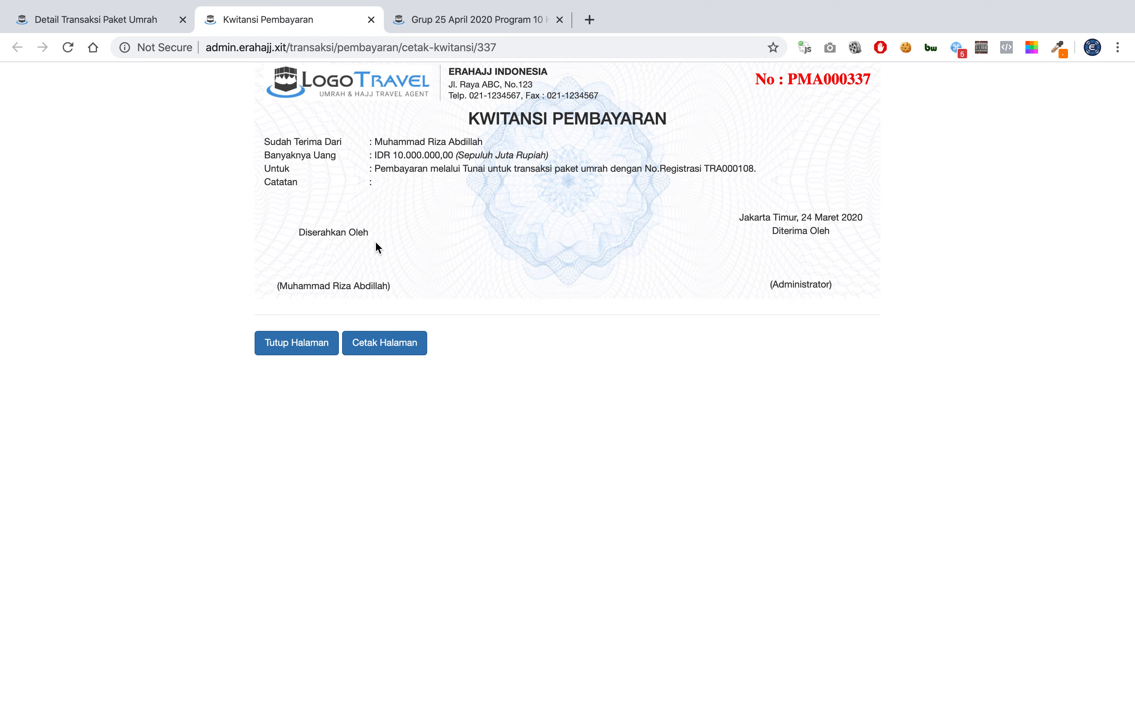
click(385, 349)
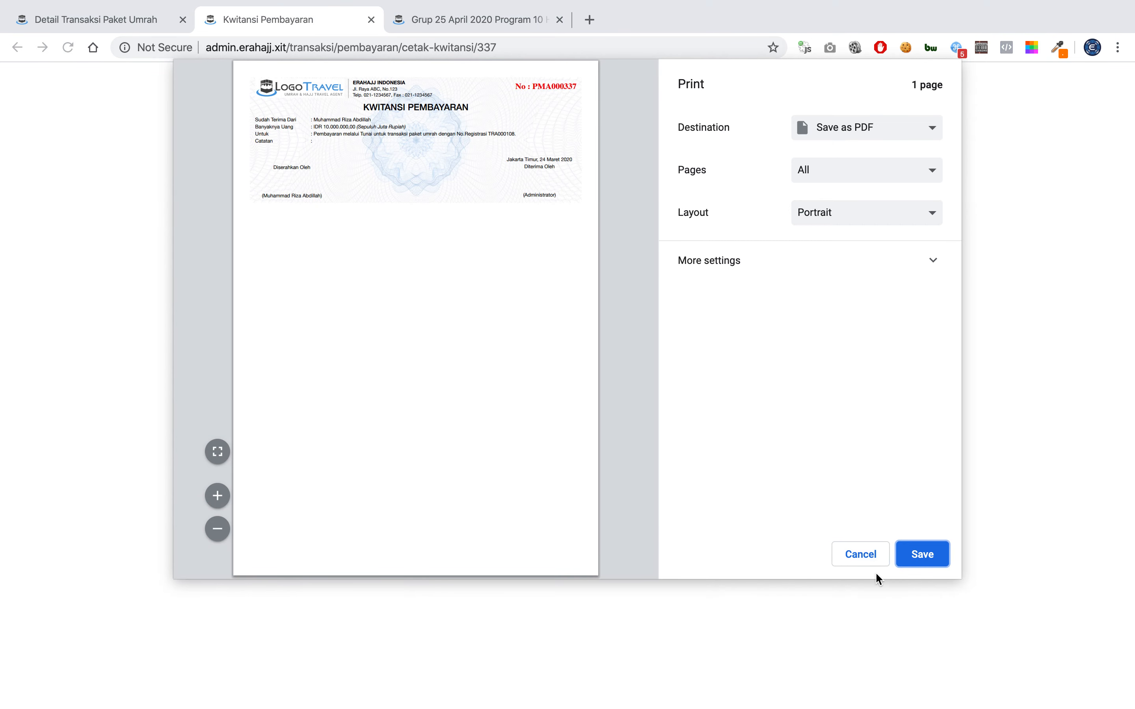
click(860, 554)
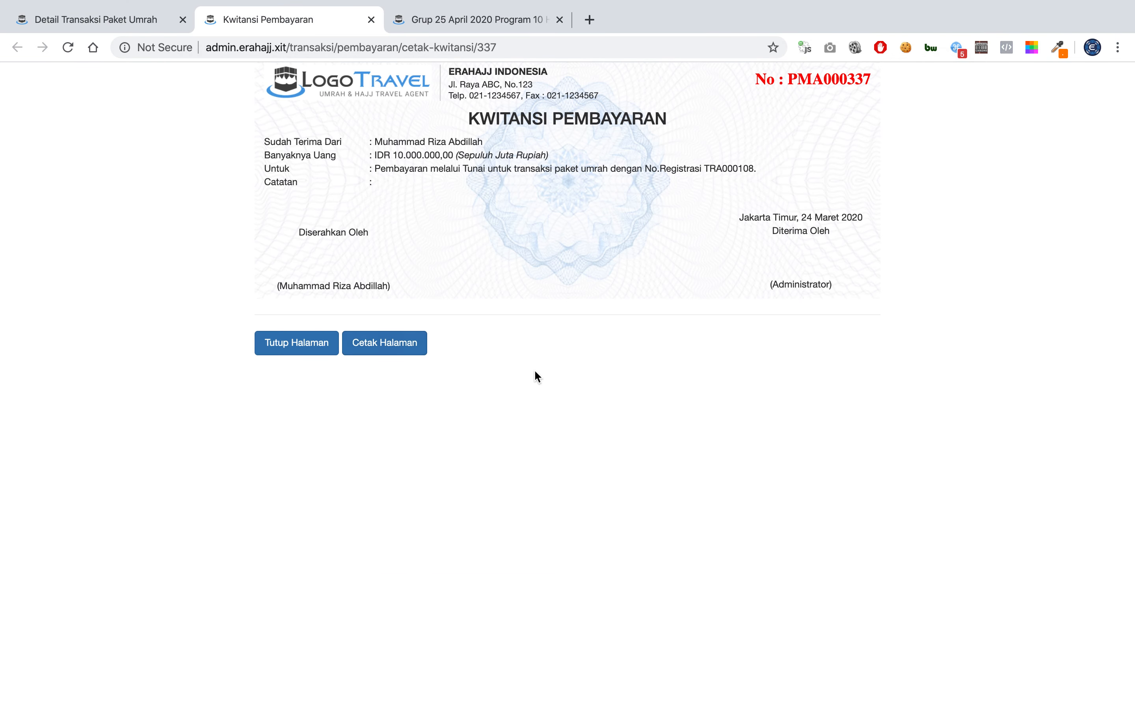
click(301, 349)
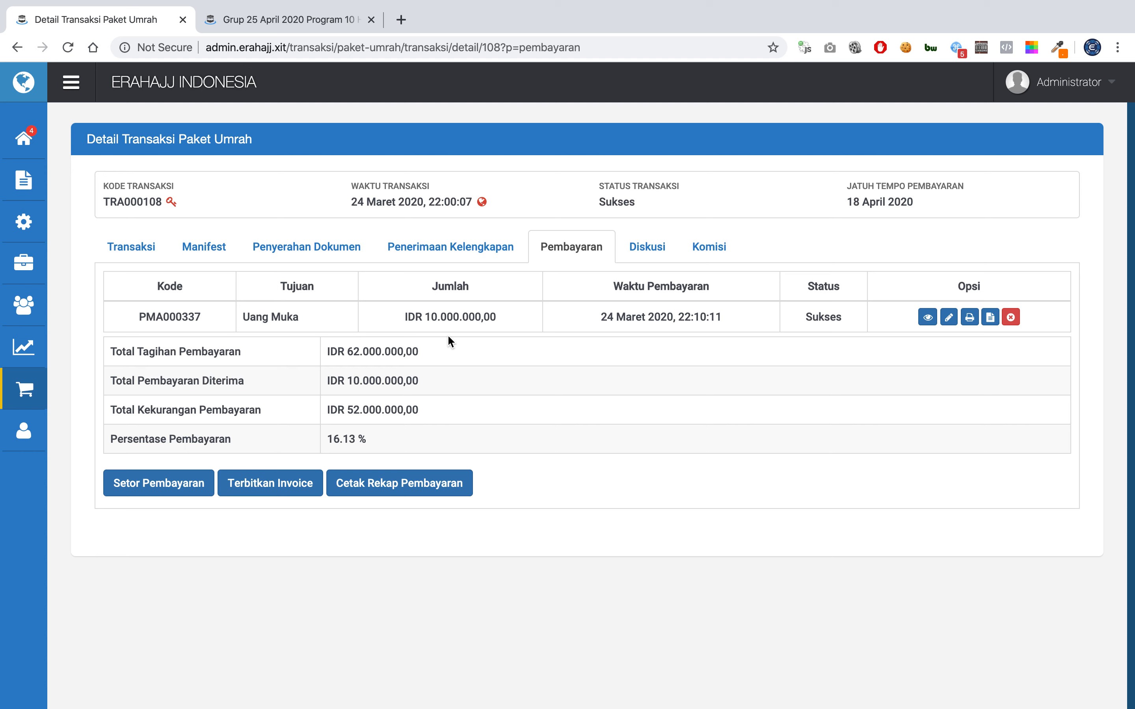
Check the transaction's booking details, then reload the KPU000011 departure group page.
click(167, 254)
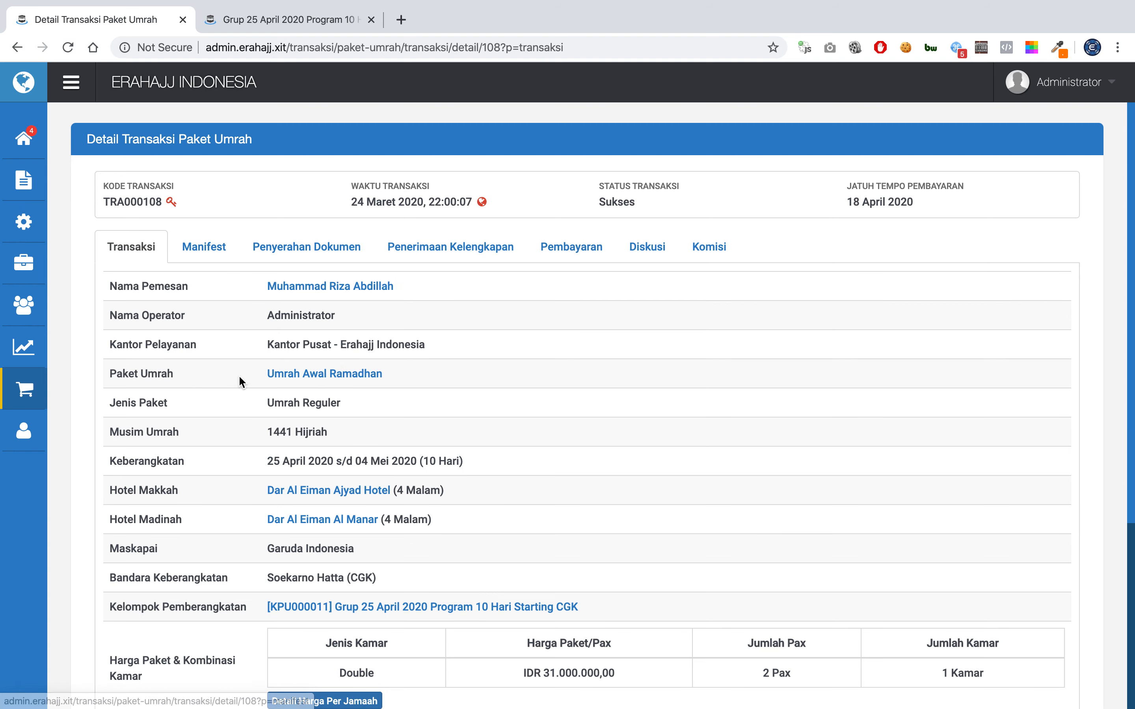
scroll(260, 404, down, 5)
scroll(258, 397, up, 2)
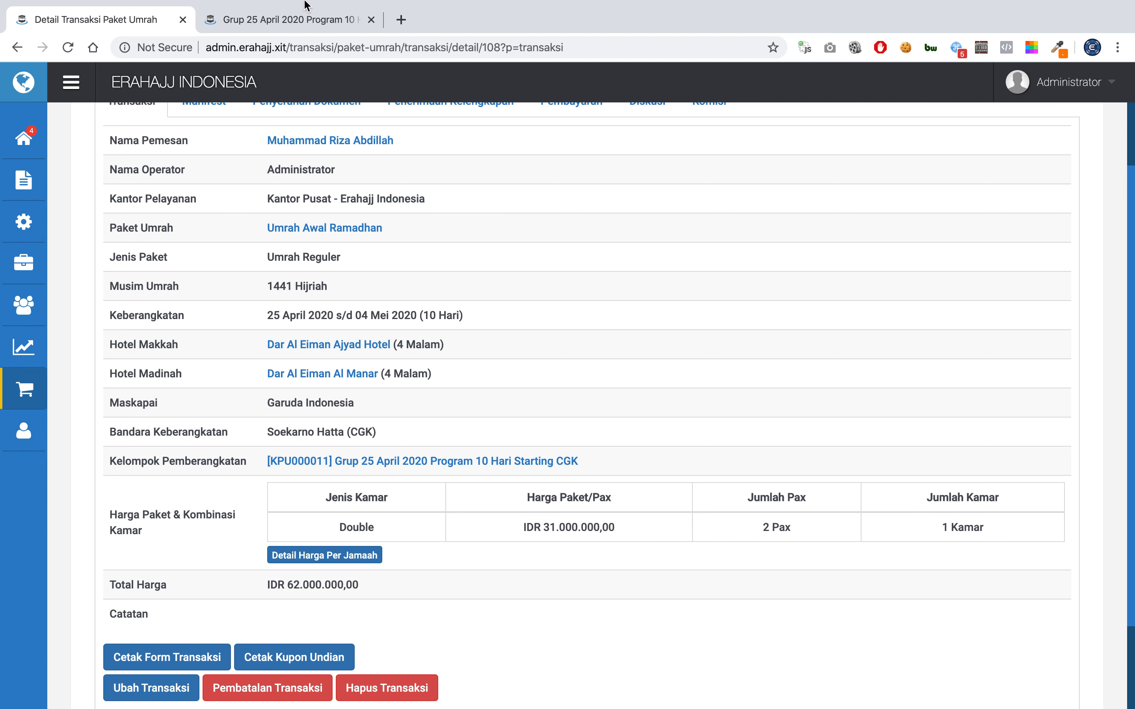
click(279, 20)
click(68, 46)
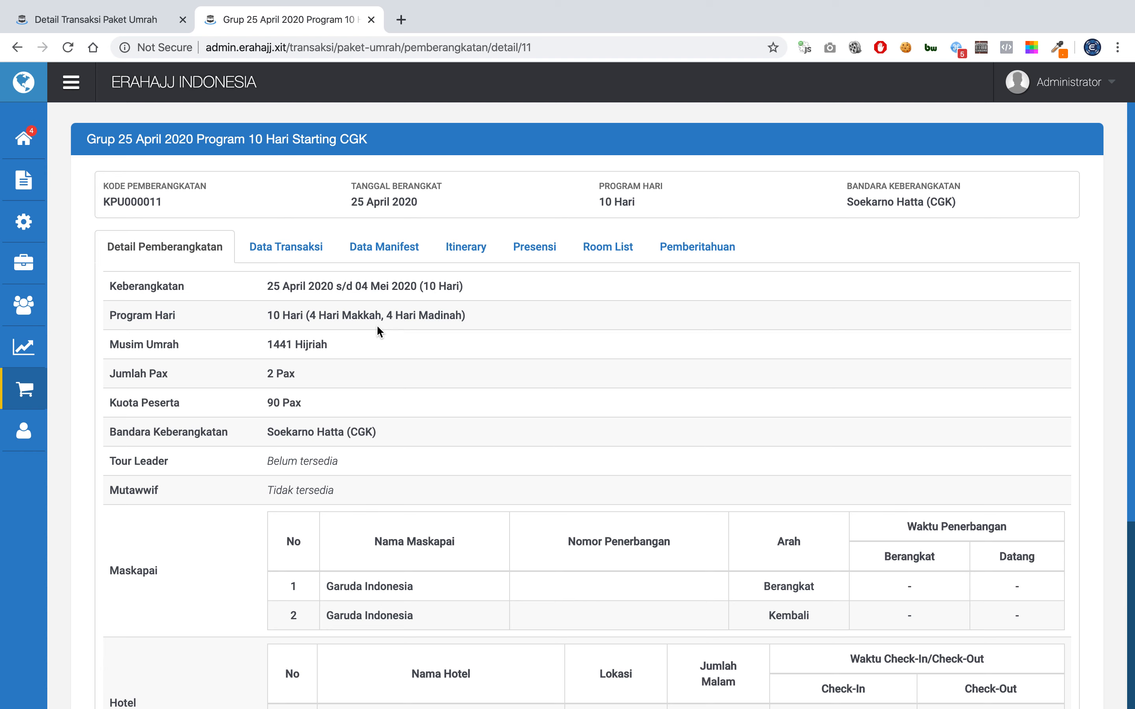
Review the group's Data Transaksi and Data Manifest, then return to the TRA000108 details.
click(292, 266)
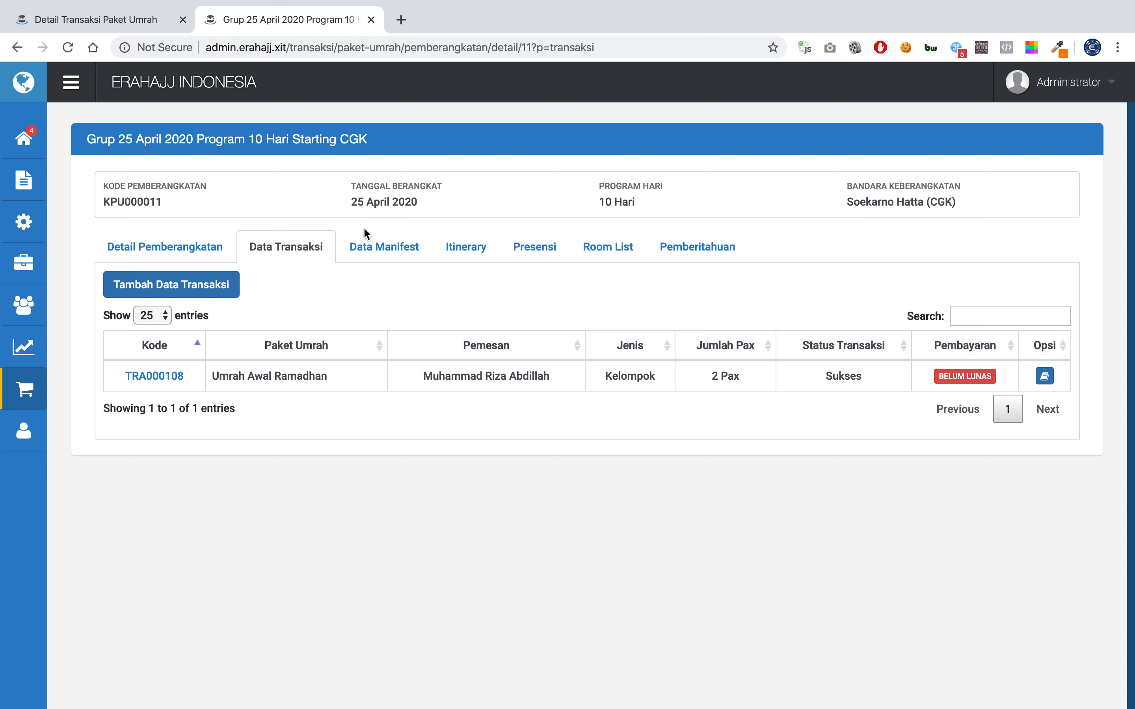
click(372, 248)
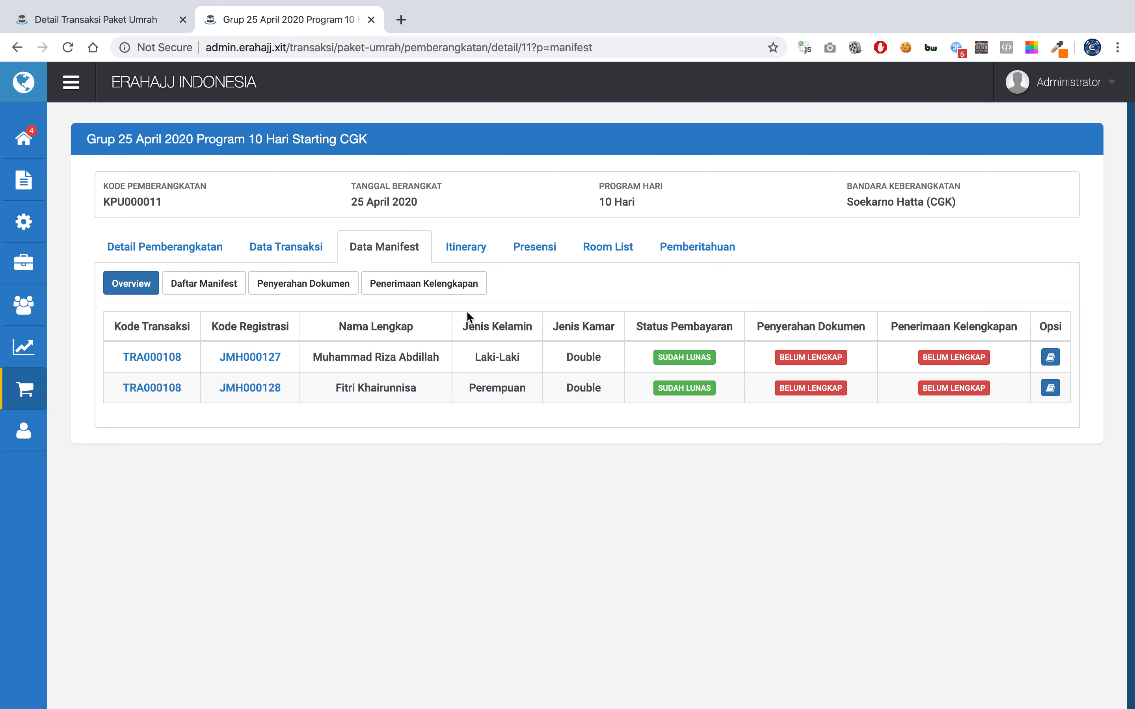
click(200, 250)
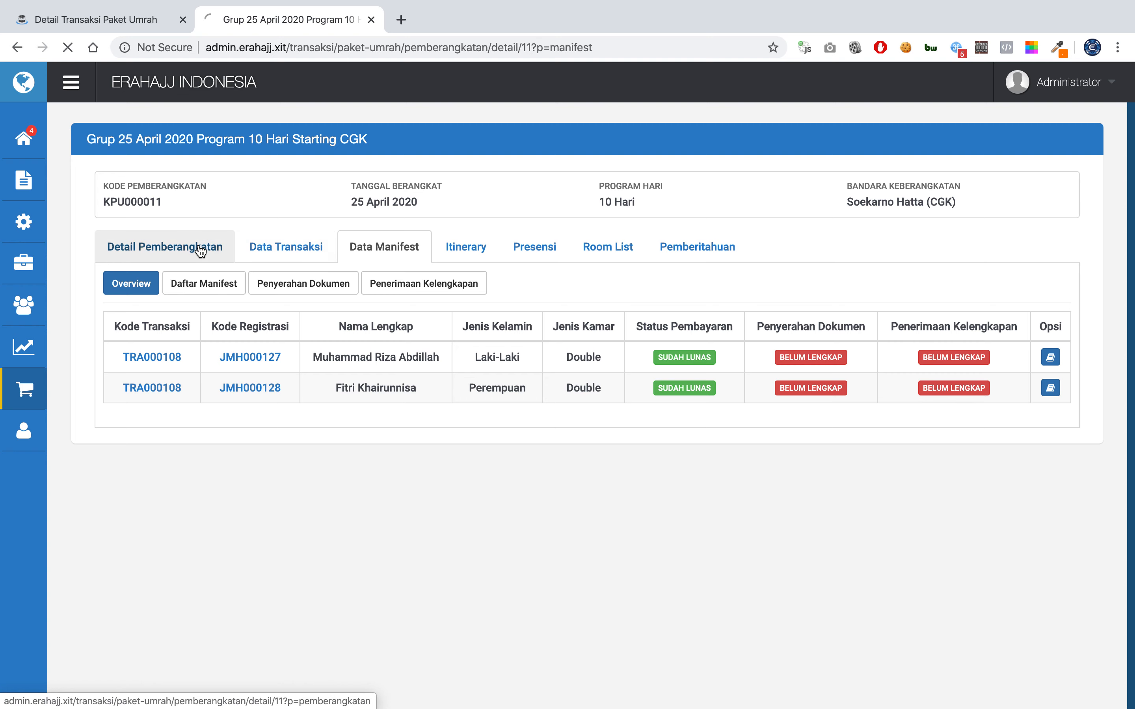
click(155, 23)
scroll(411, 396, down, 3)
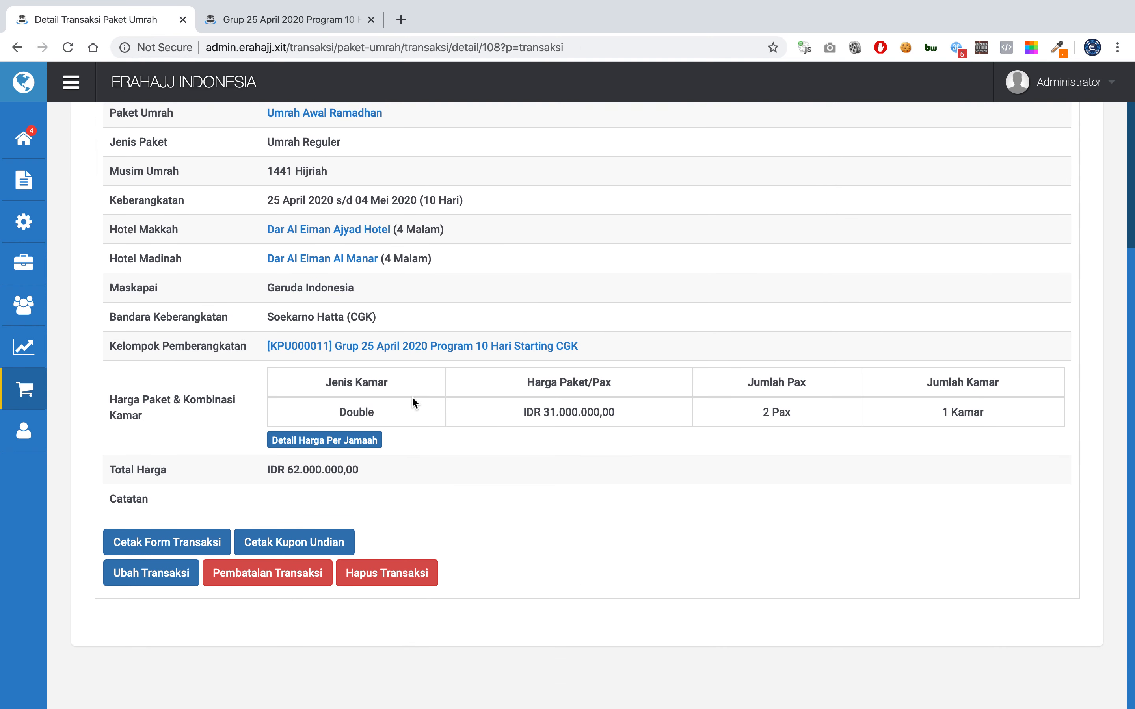
scroll(412, 396, up, 5)
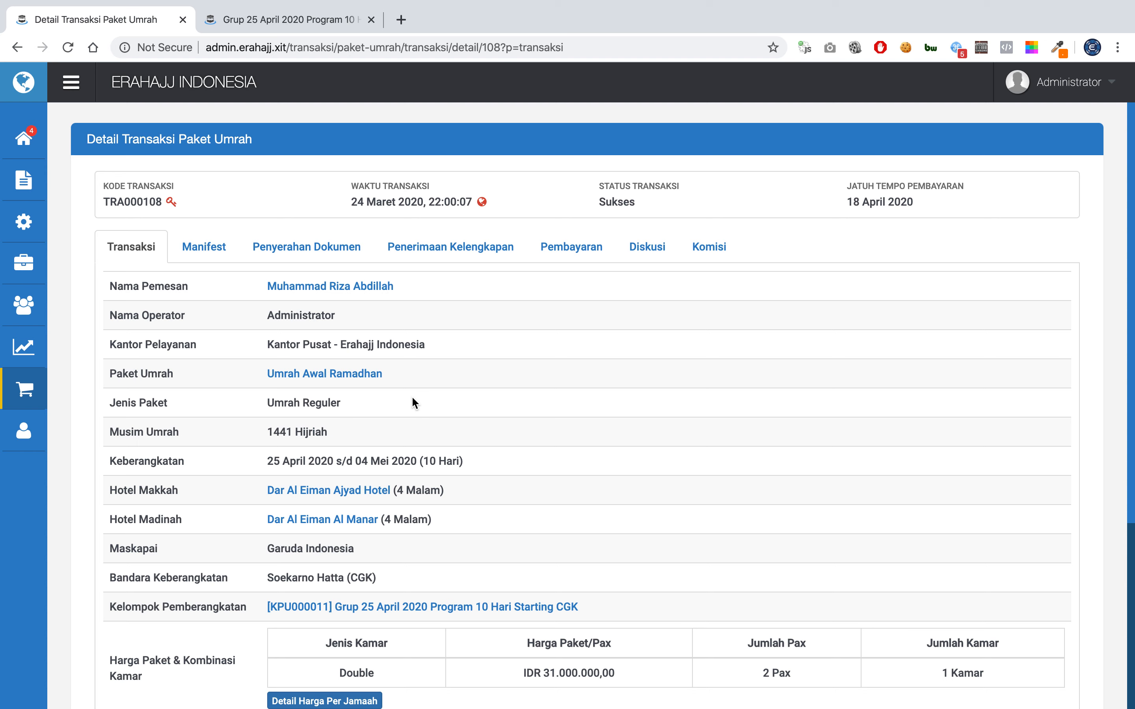
click(208, 246)
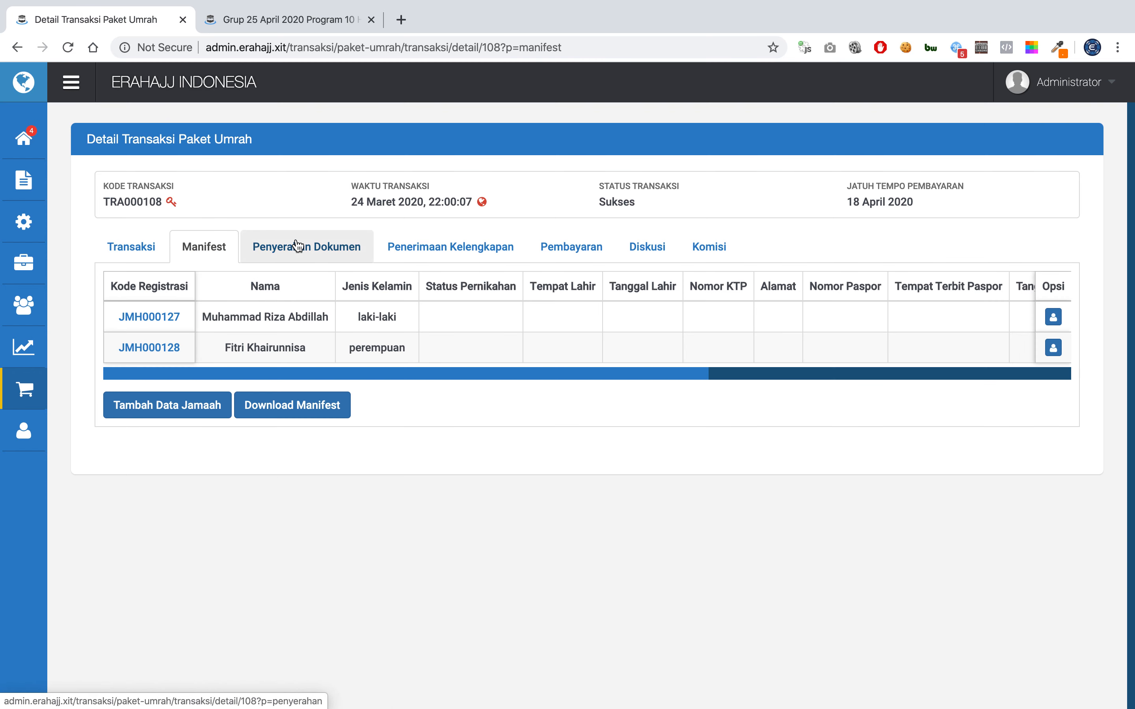
click(296, 246)
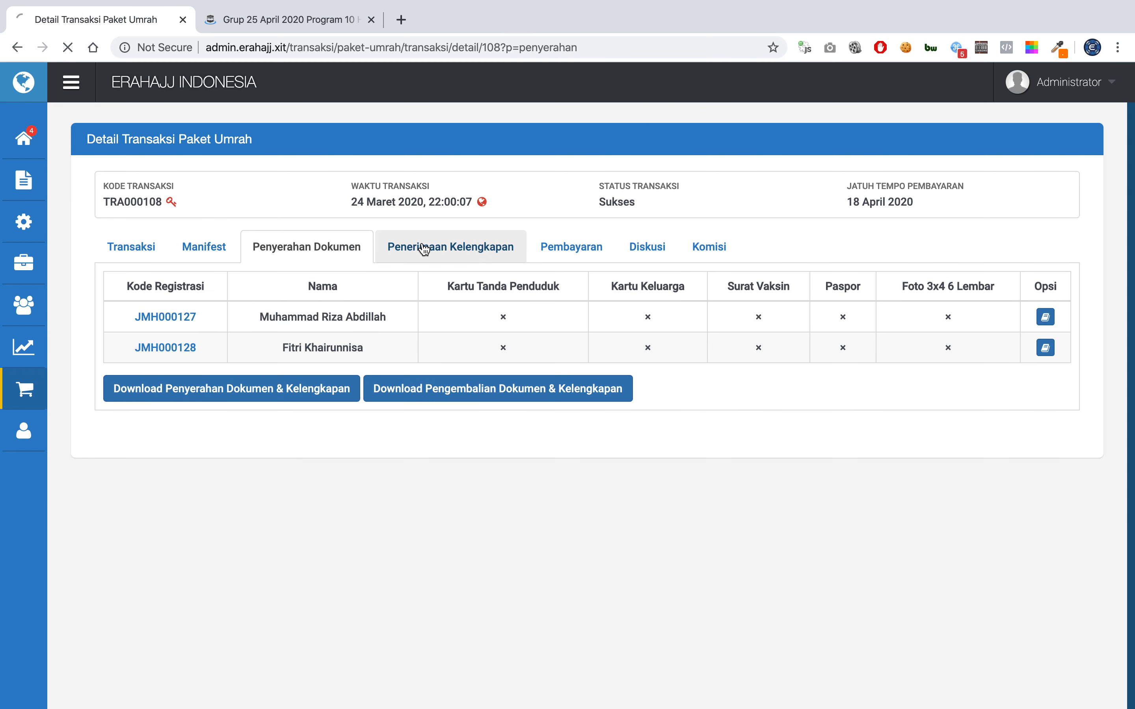
click(418, 245)
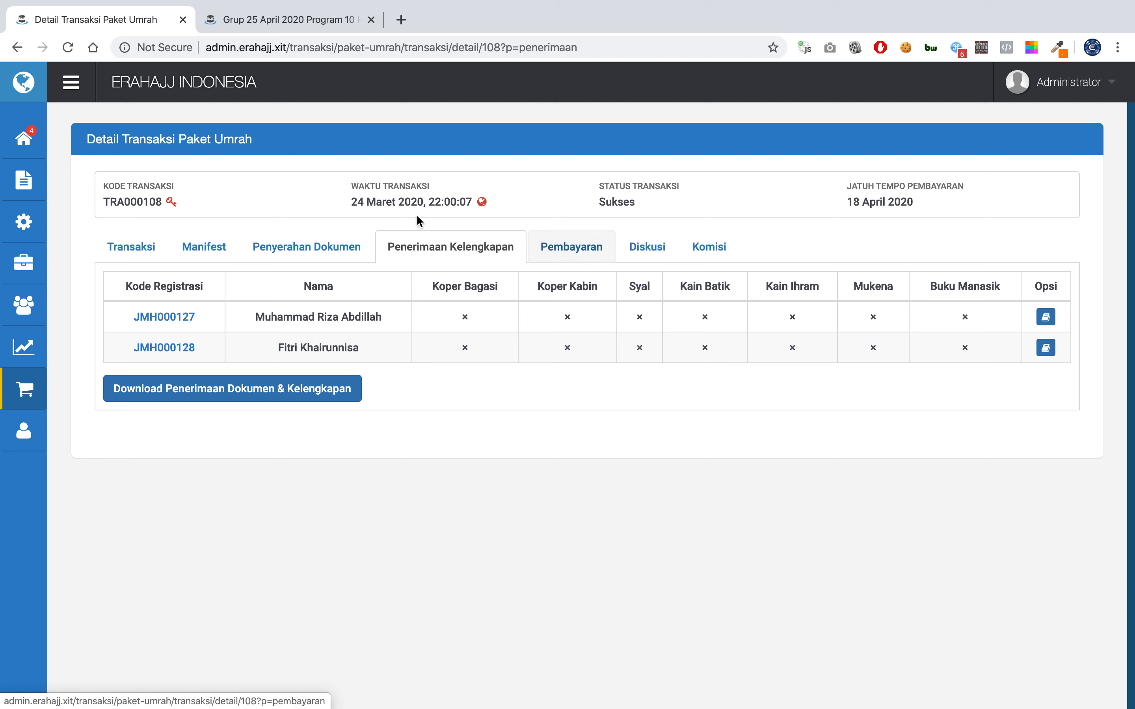
click(135, 249)
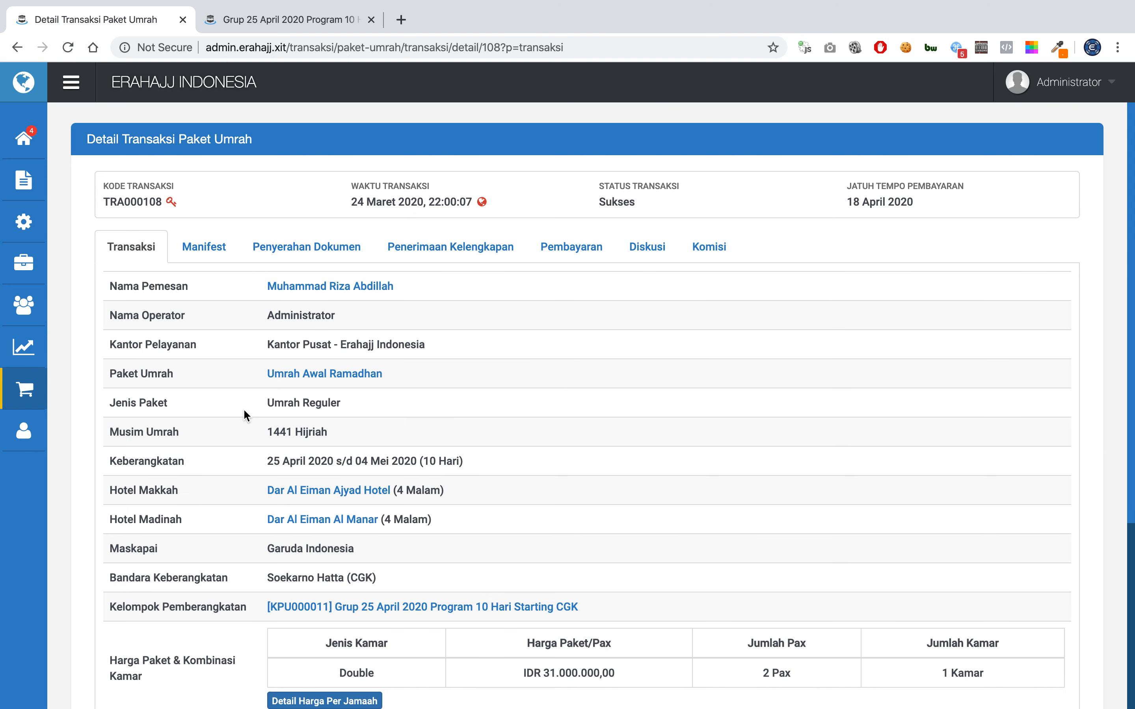
scroll(244, 413, down, 5)
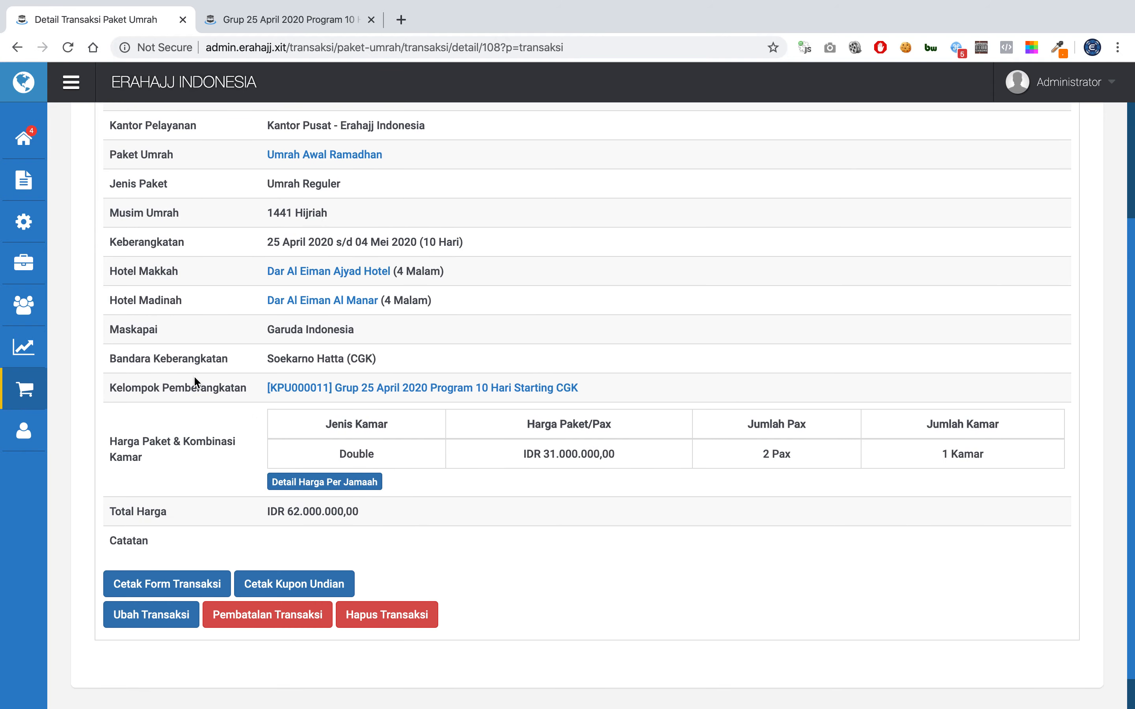
scroll(195, 382, up, 4)
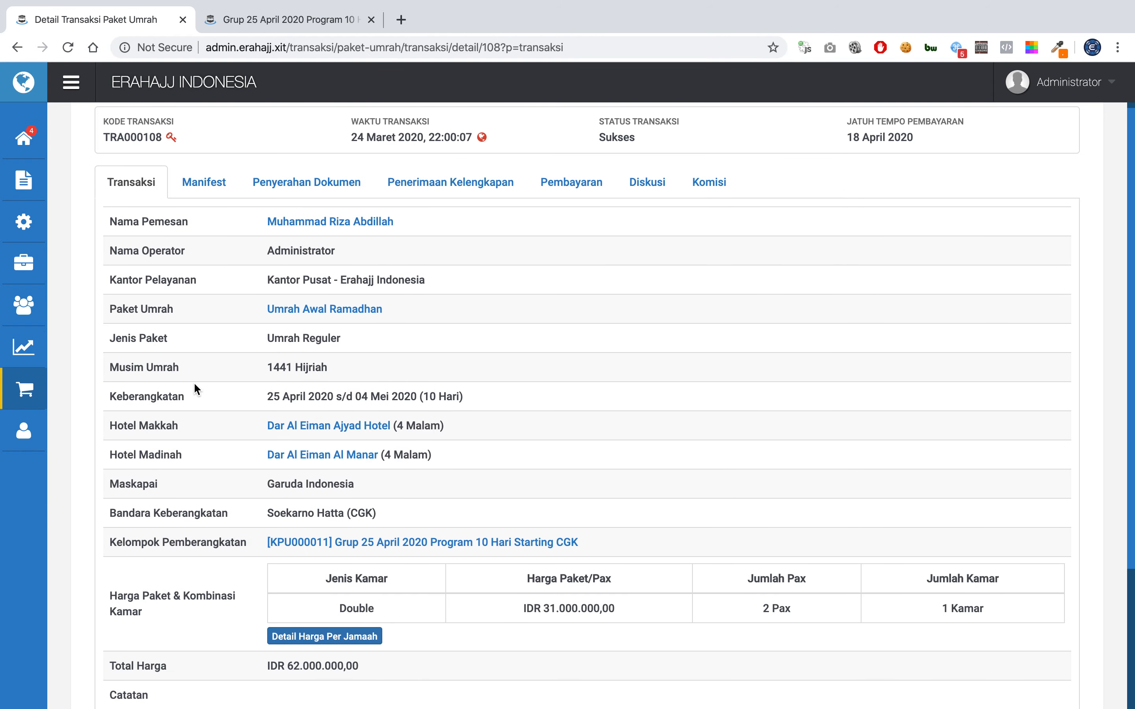
scroll(196, 388, down, 5)
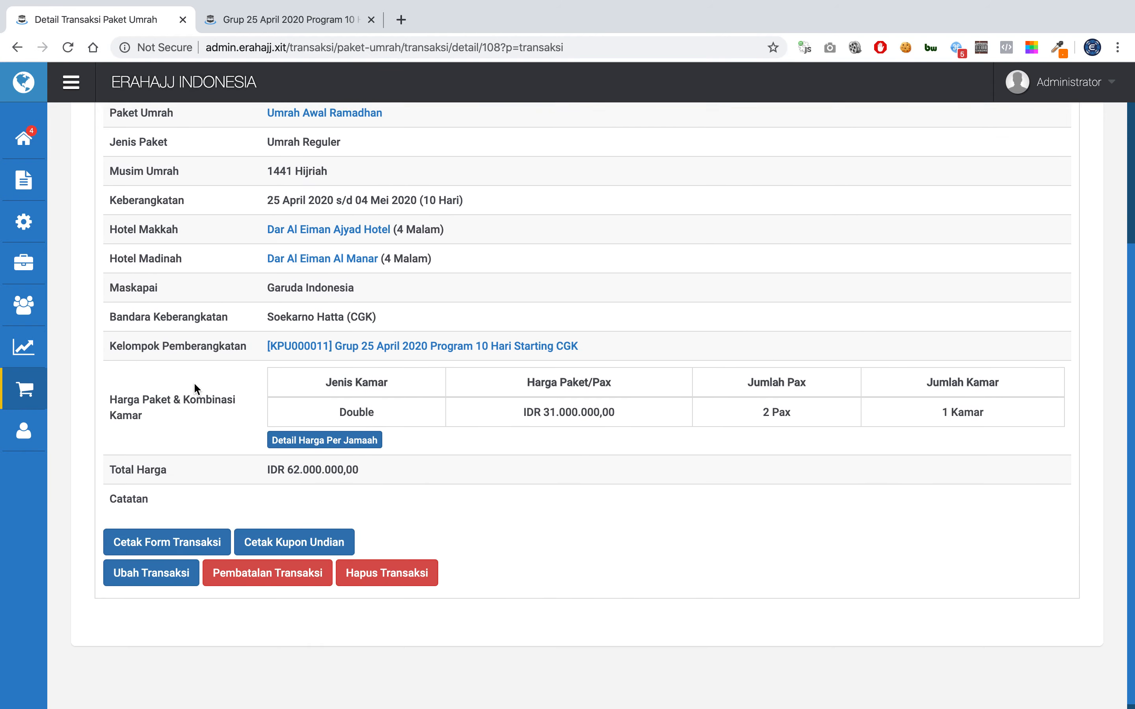
Open the printable TRA000108 transaction form, download it as a PDF and view the file.
click(186, 542)
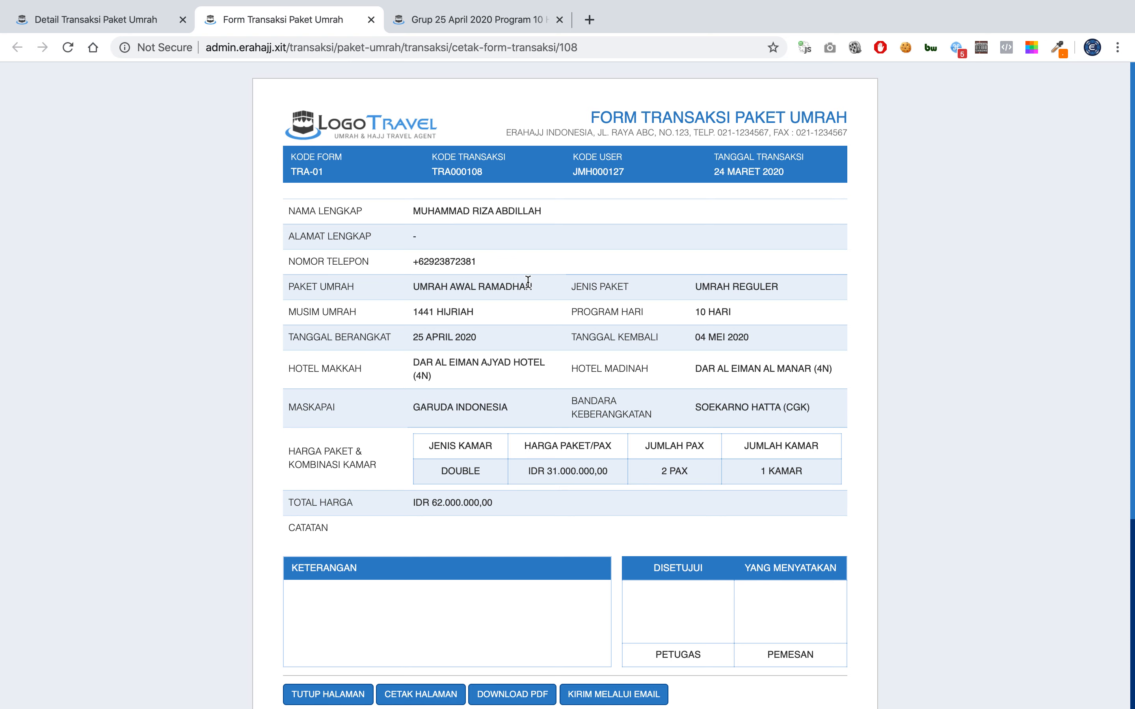
scroll(550, 424, down, 3)
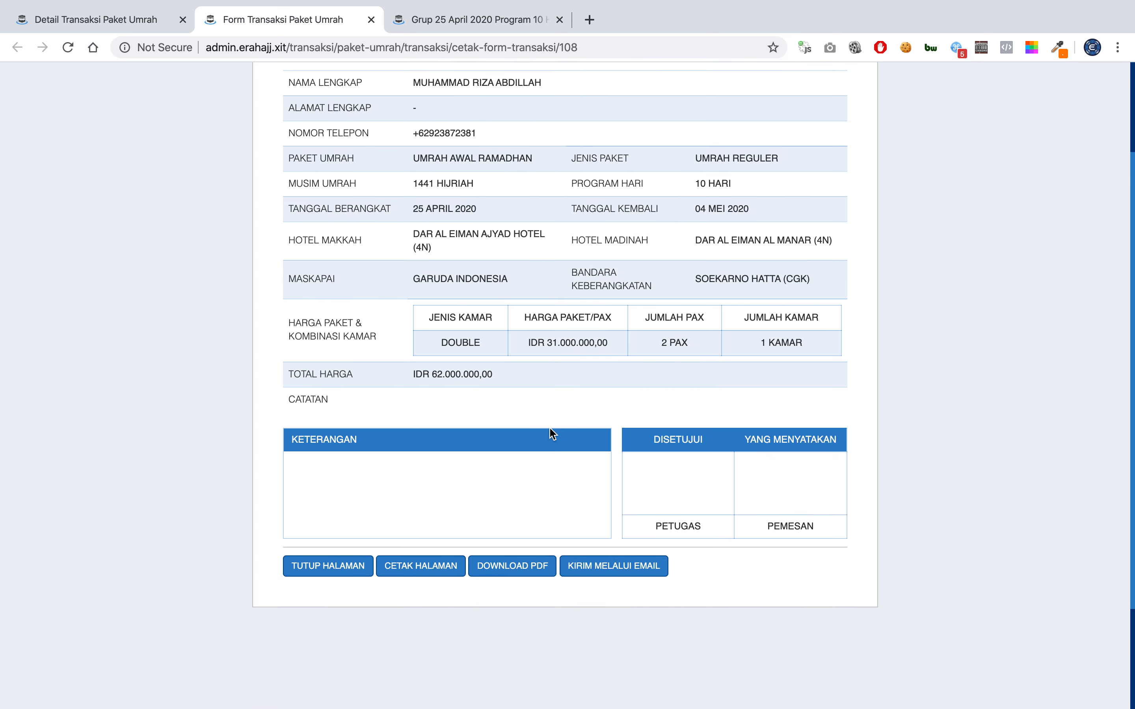
scroll(550, 431, up, 2)
scroll(551, 431, down, 3)
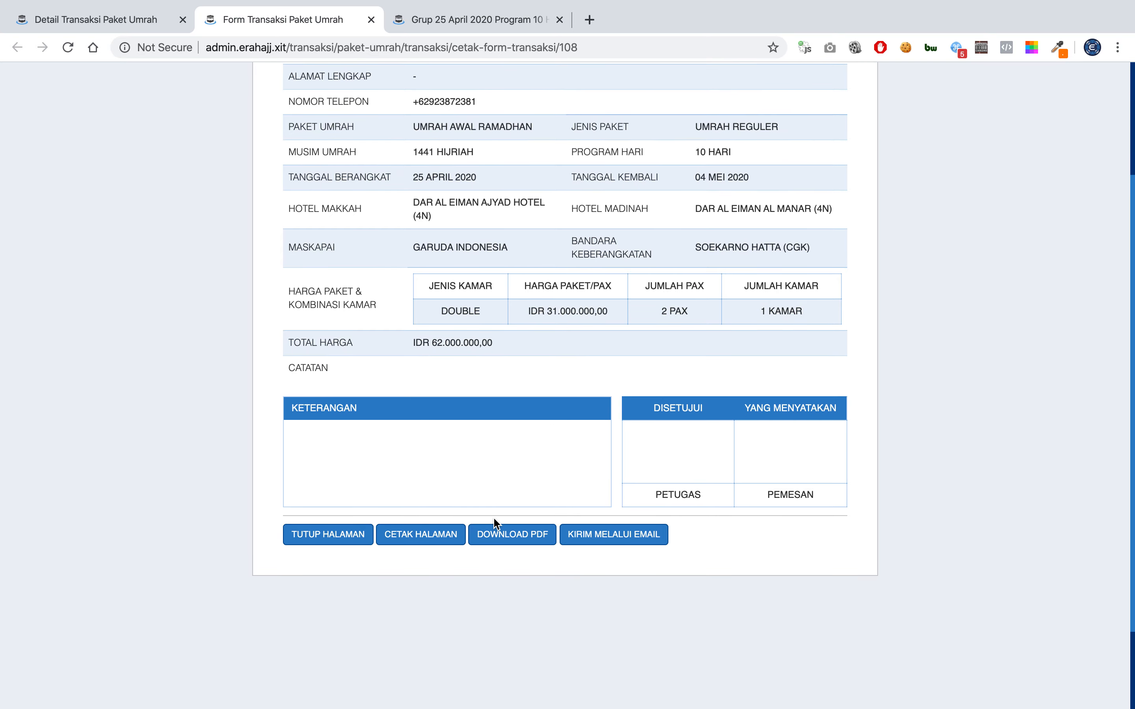
click(492, 539)
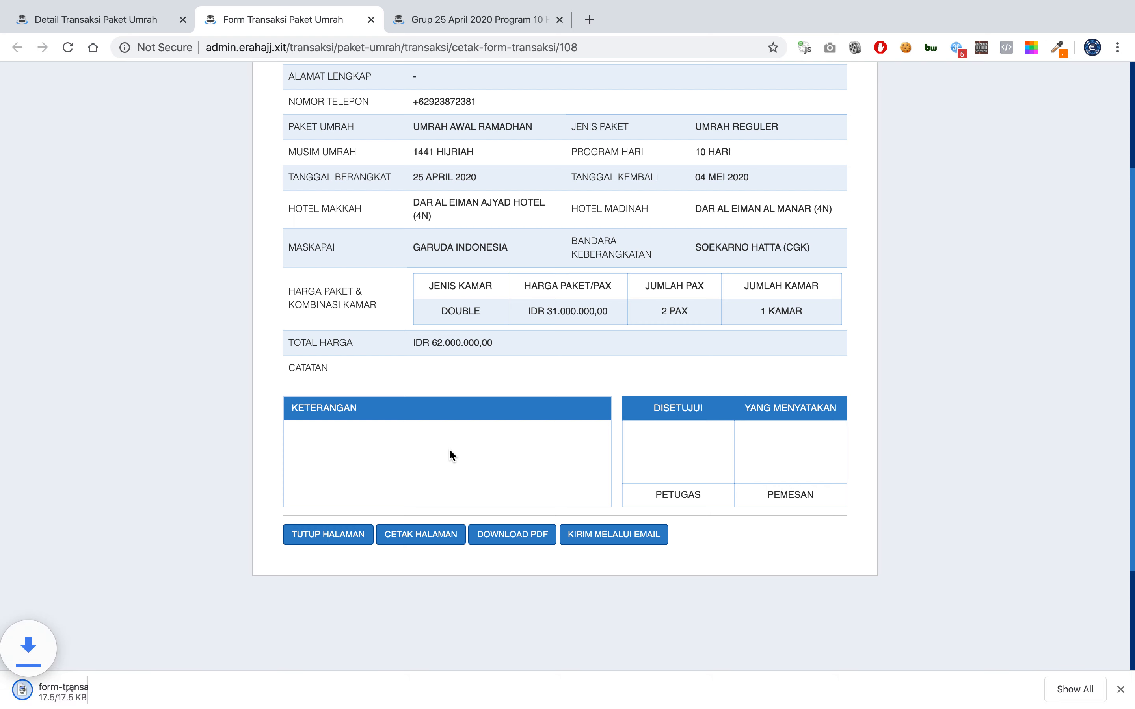
click(67, 696)
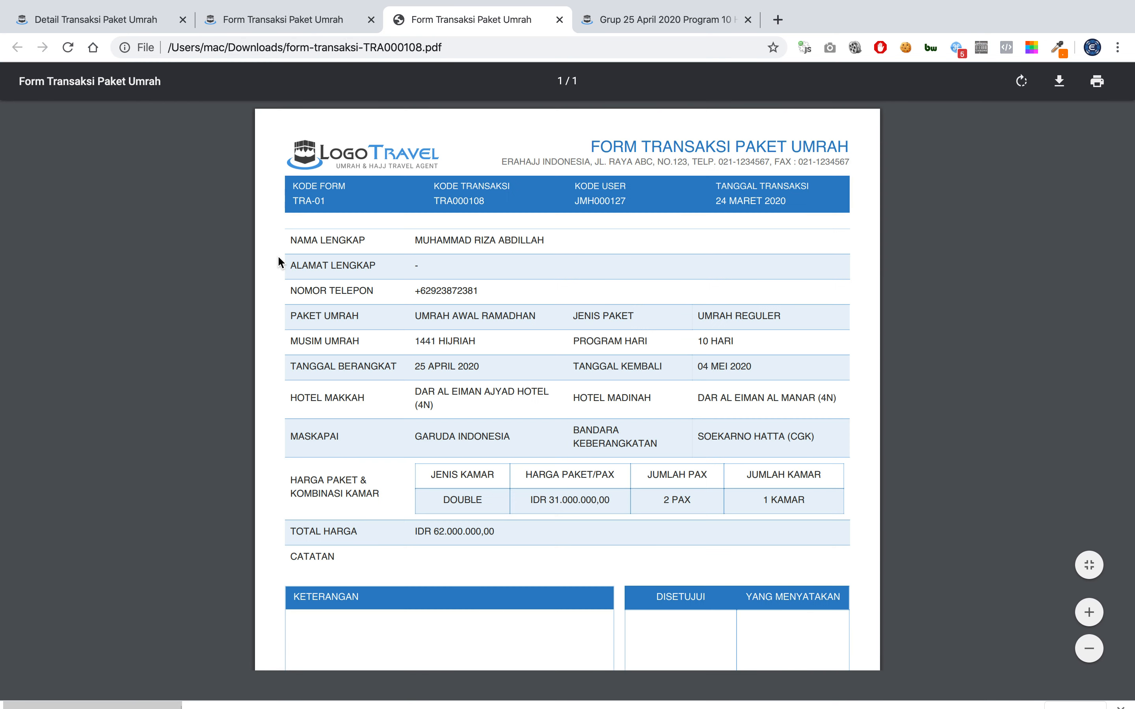
scroll(511, 318, down, 8)
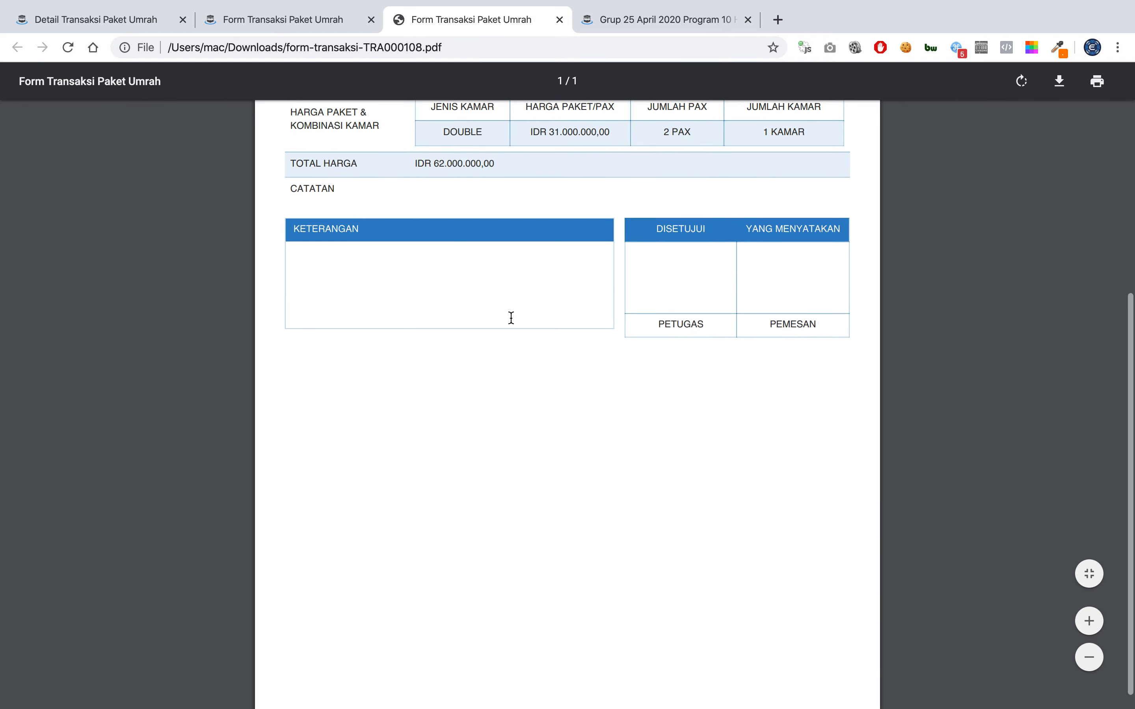
scroll(511, 317, up, 8)
click(560, 19)
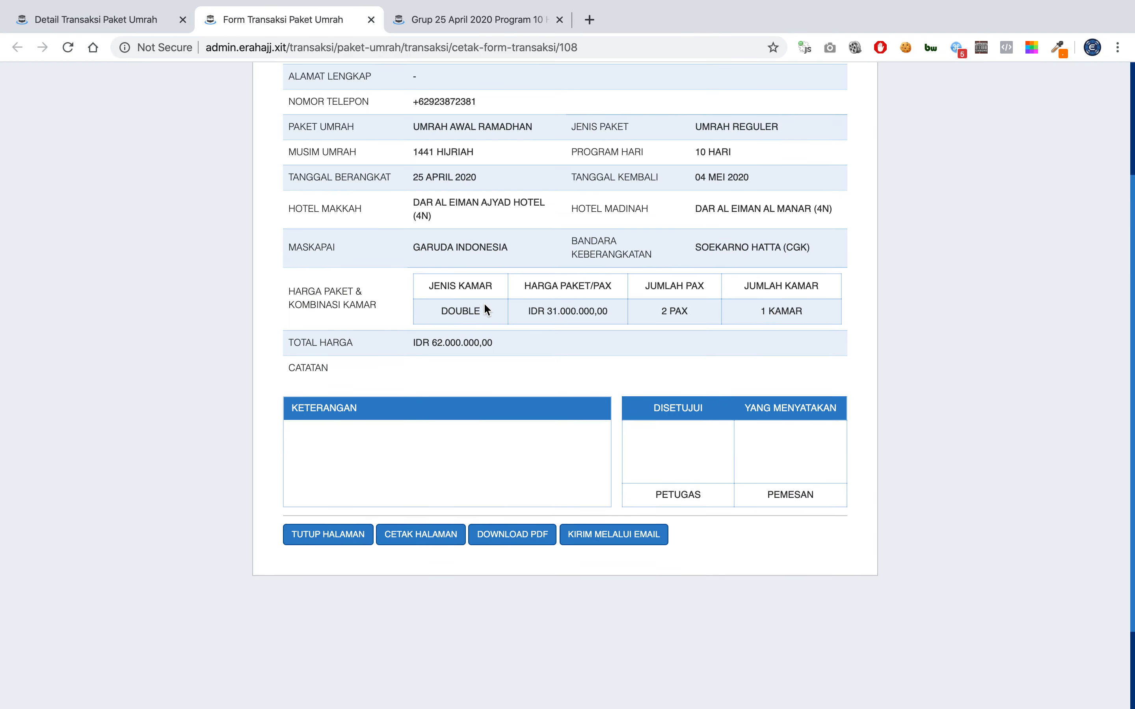
Try printing the form with CETAK HALAMAN, then cancel the print.
click(433, 538)
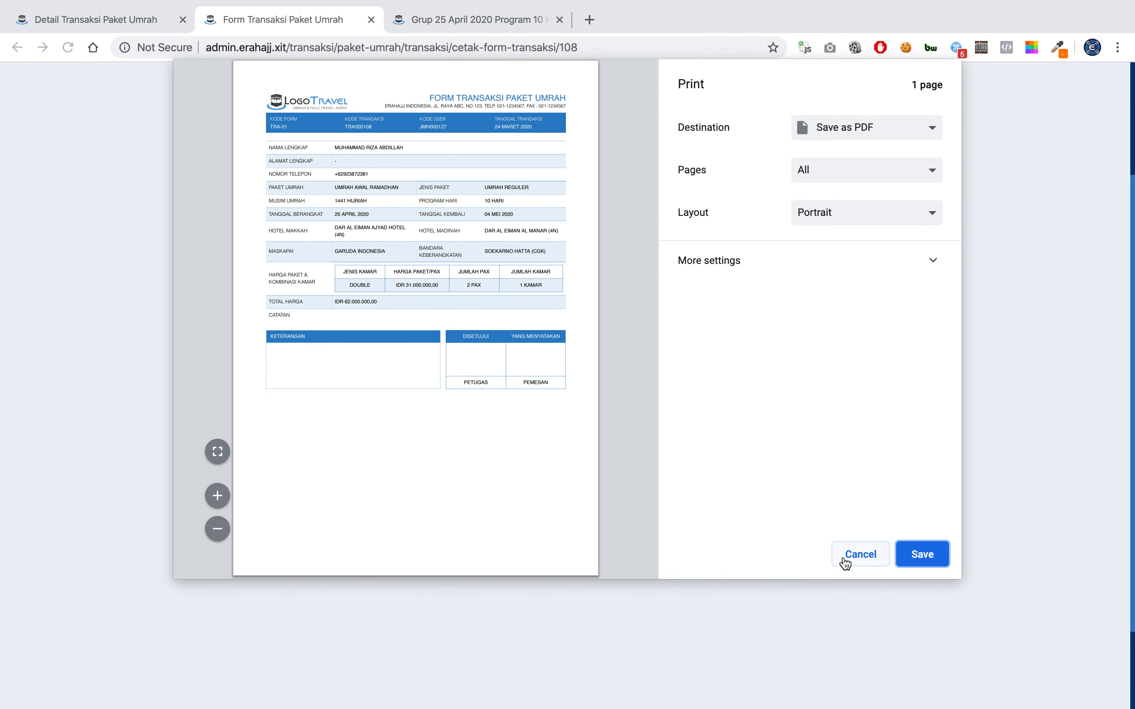
click(860, 554)
scroll(563, 393, up, 5)
scroll(422, 234, down, 1)
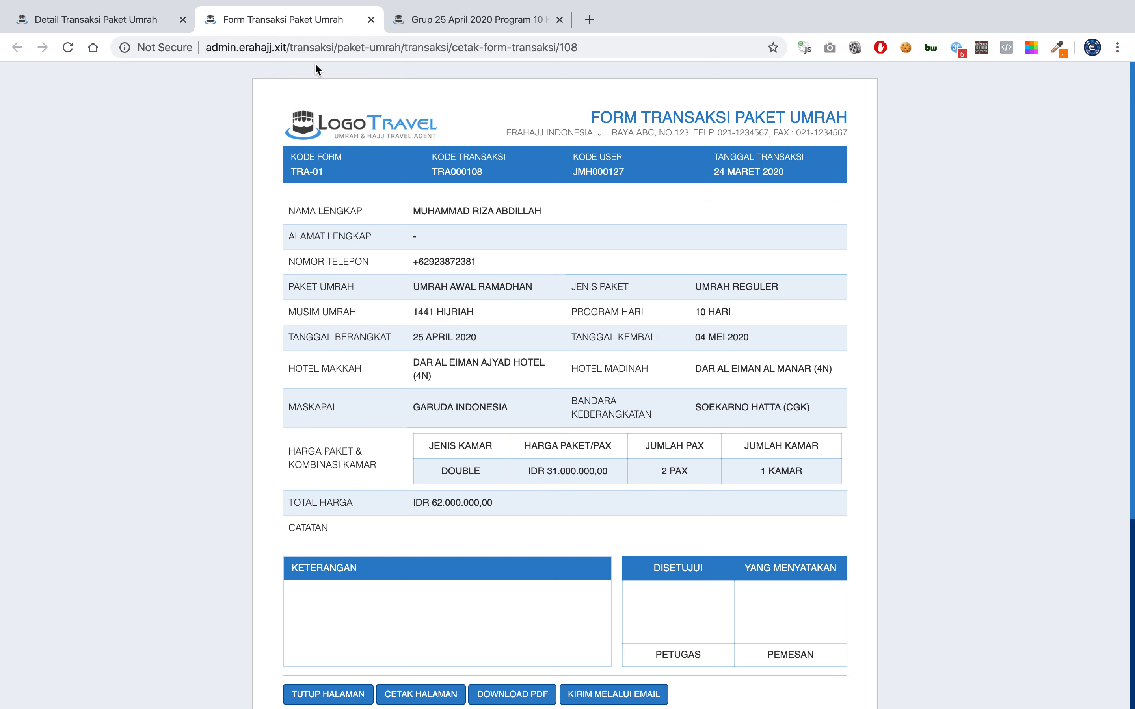
mouse_move(225, 1)
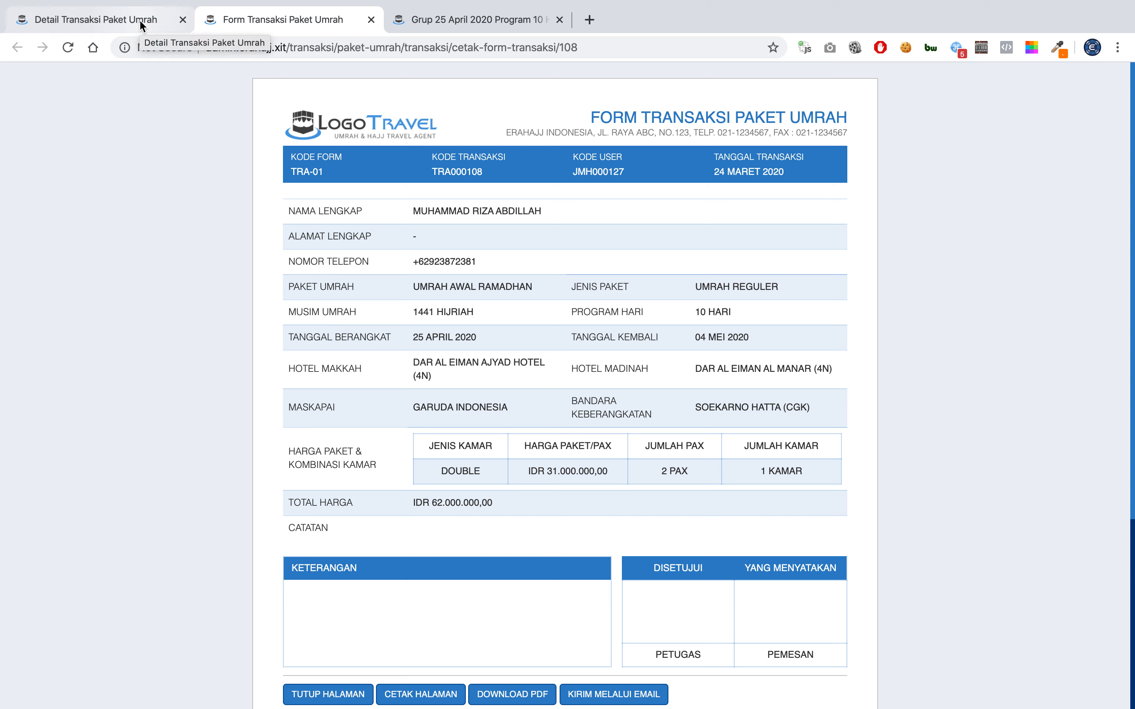
From the transaction details, open Halaman Depan under the sidebar's home section.
click(139, 19)
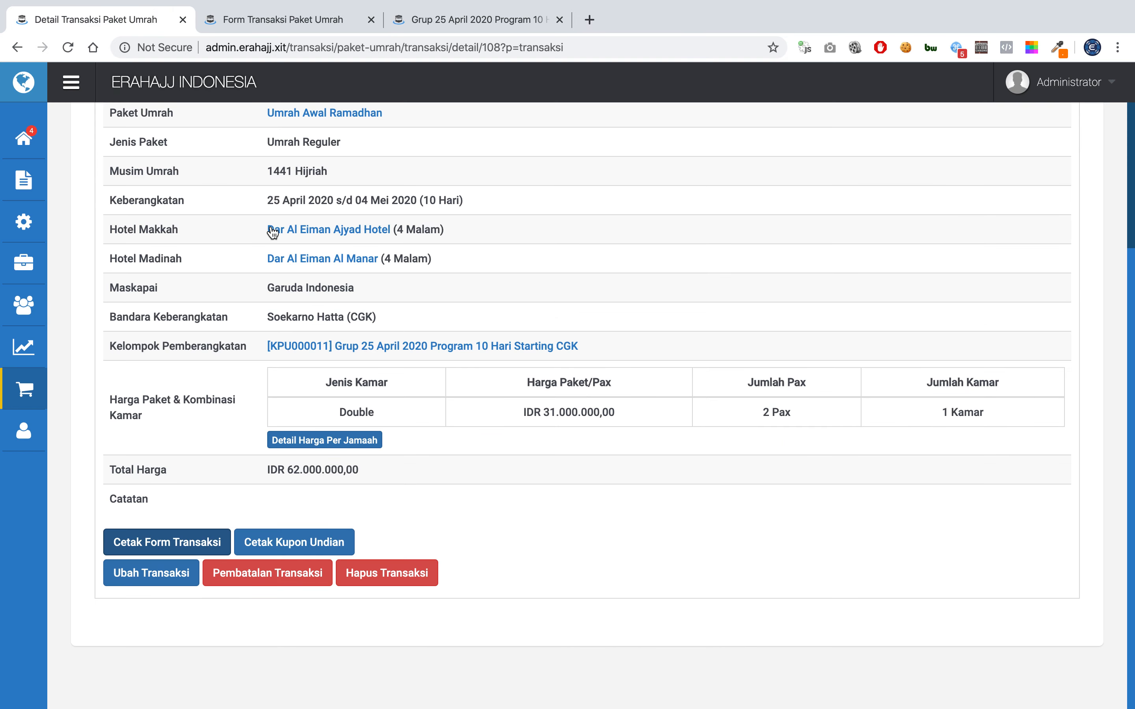
scroll(294, 279, up, 3)
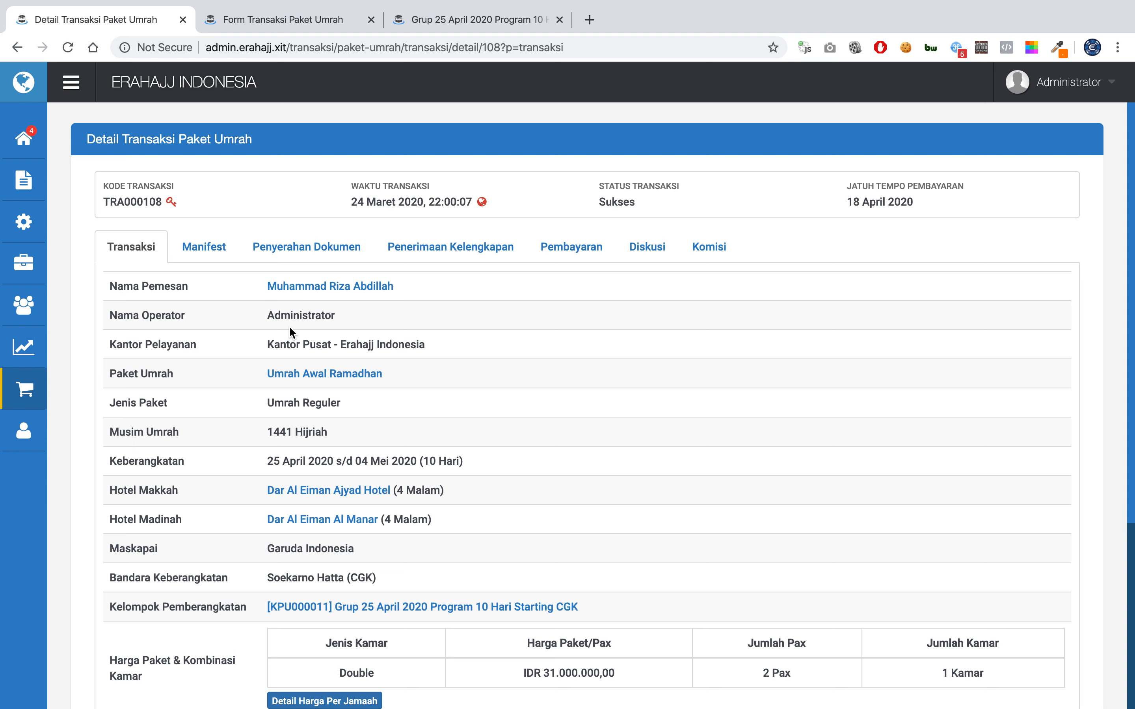
click(24, 138)
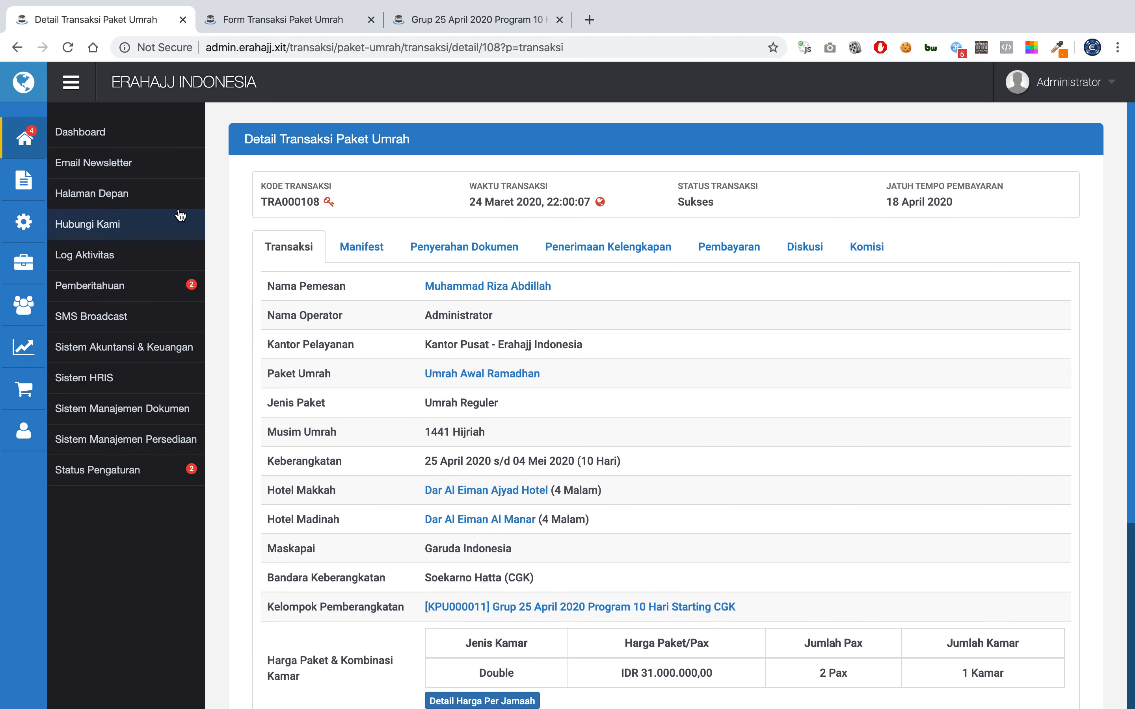
click(179, 197)
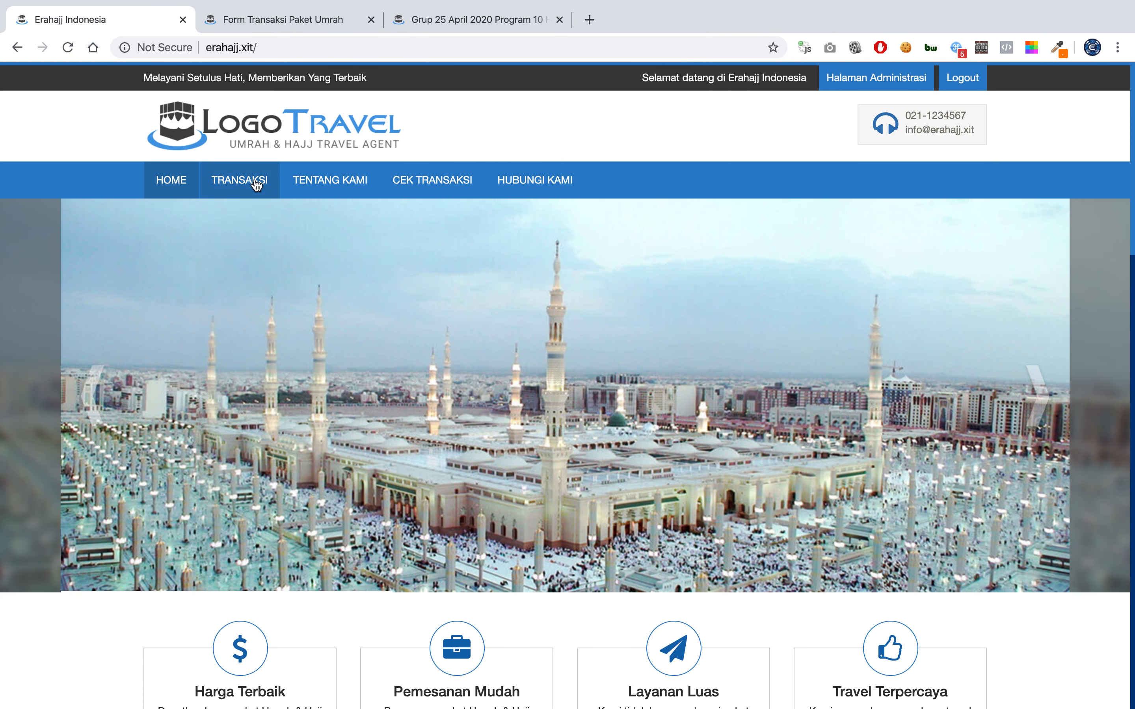
Open the Umrah Awal Ramadhan package from TRANSAKSI > Paket Umrah.
mouse_move(256, 184)
click(260, 212)
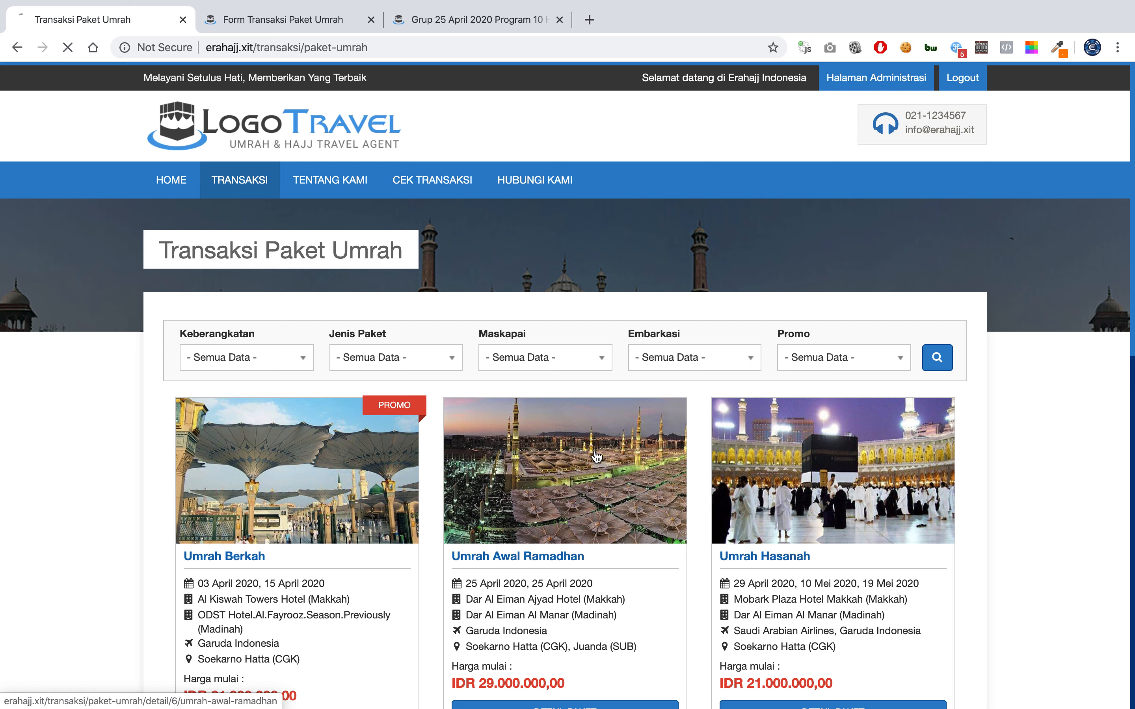
click(596, 457)
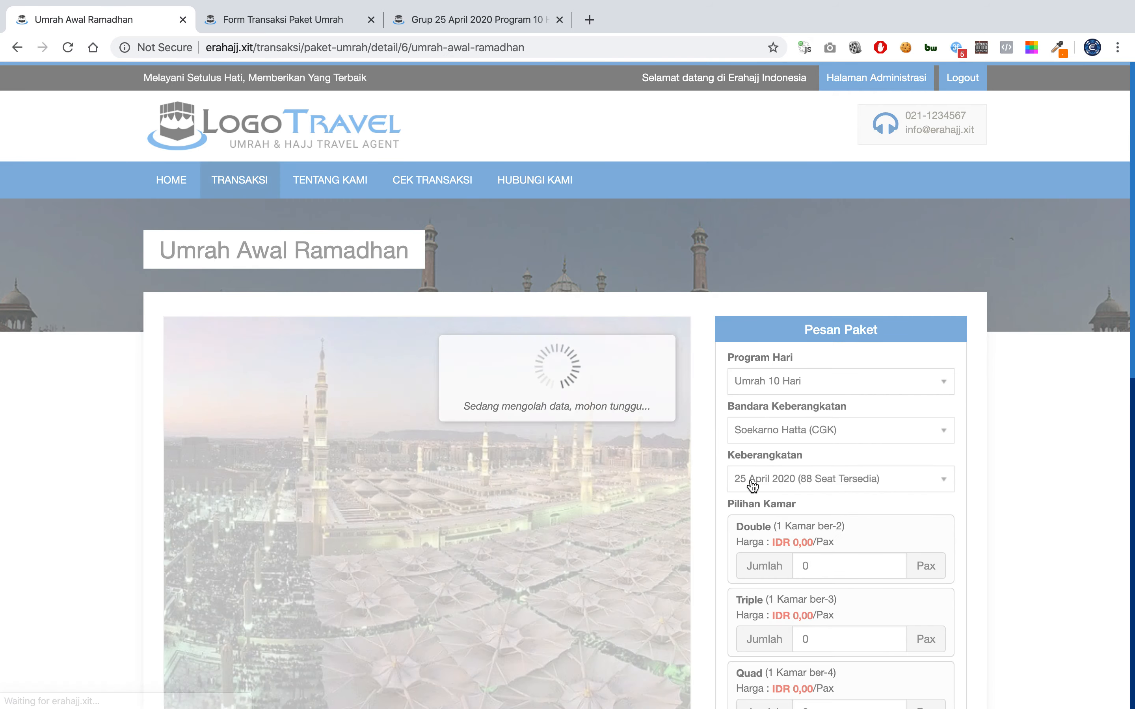
scroll(752, 487, down, 10)
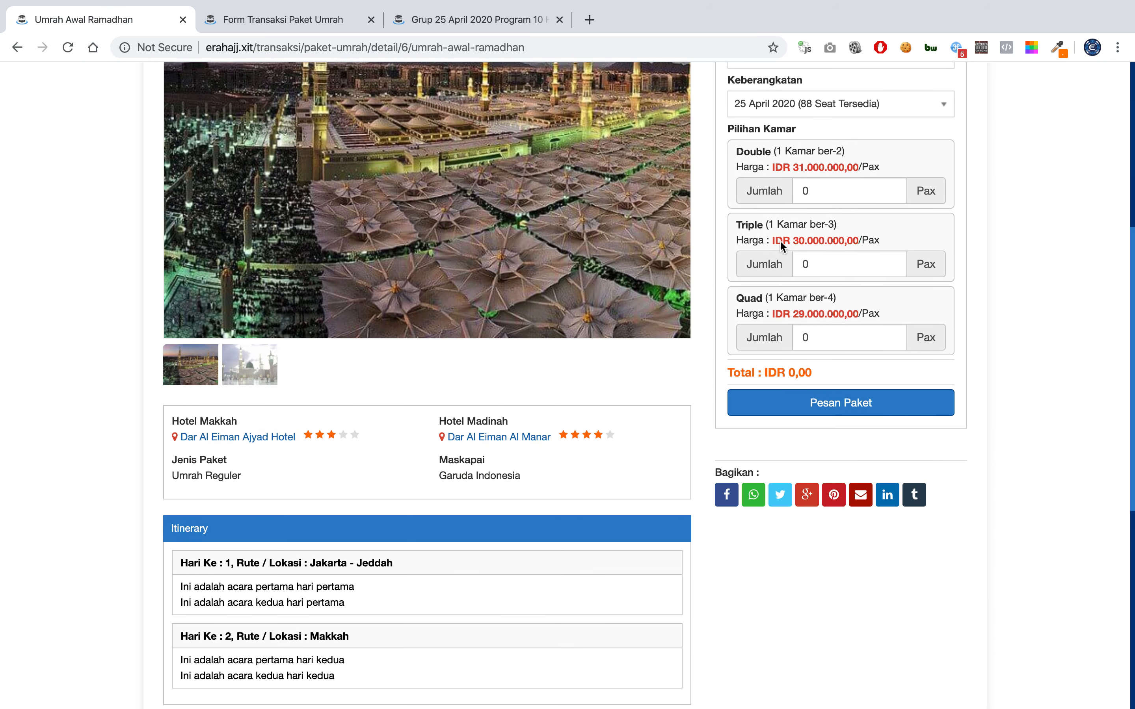
scroll(780, 241, up, 4)
Set the Quad room quantity to 1, order the package and confirm with Ok.
click(808, 330)
double_click(808, 335)
double_click(829, 467)
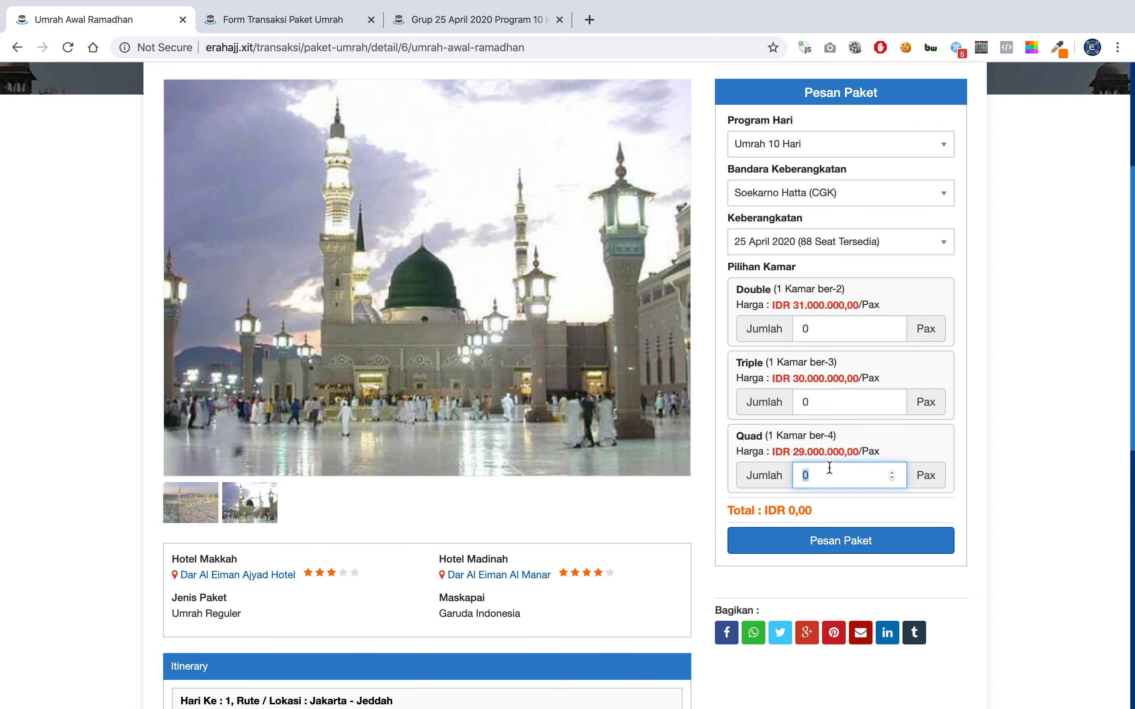
text(1)
click(812, 550)
click(801, 179)
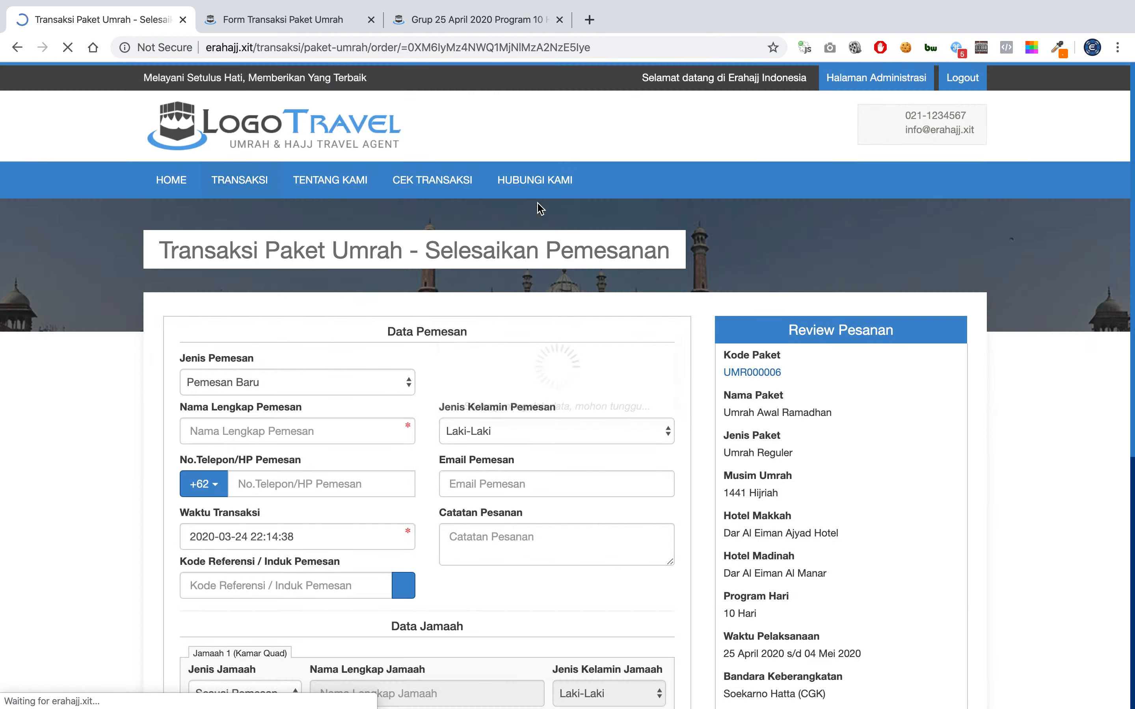
scroll(430, 327, down, 3)
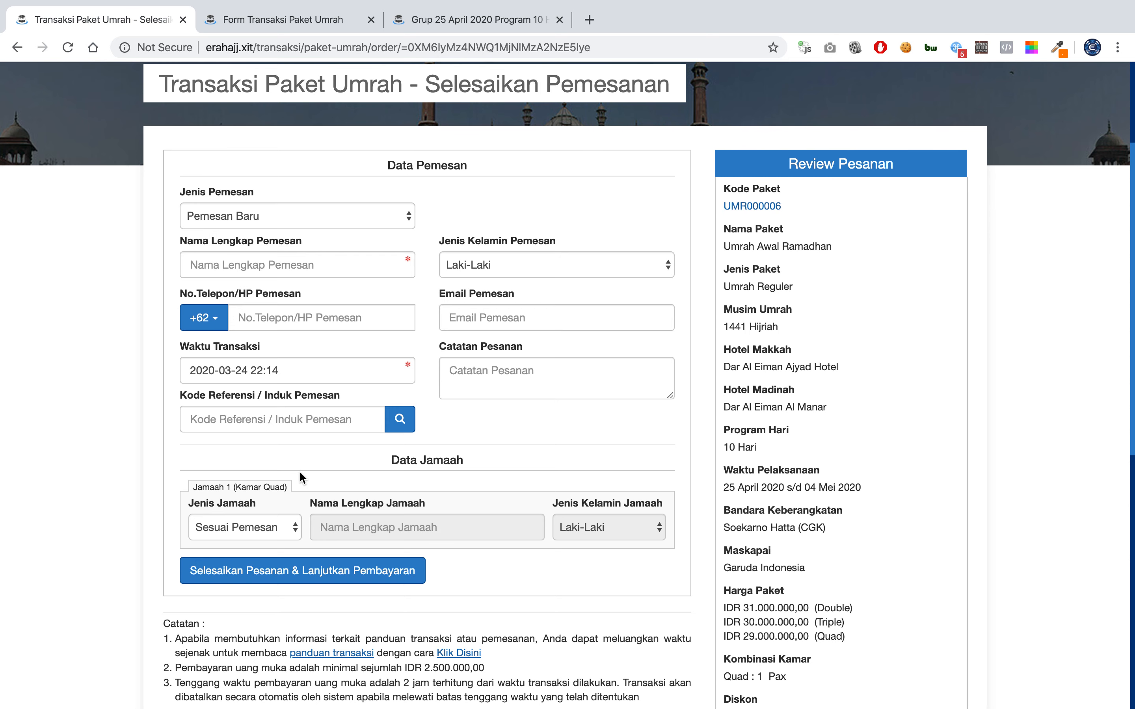
scroll(461, 238, up, 3)
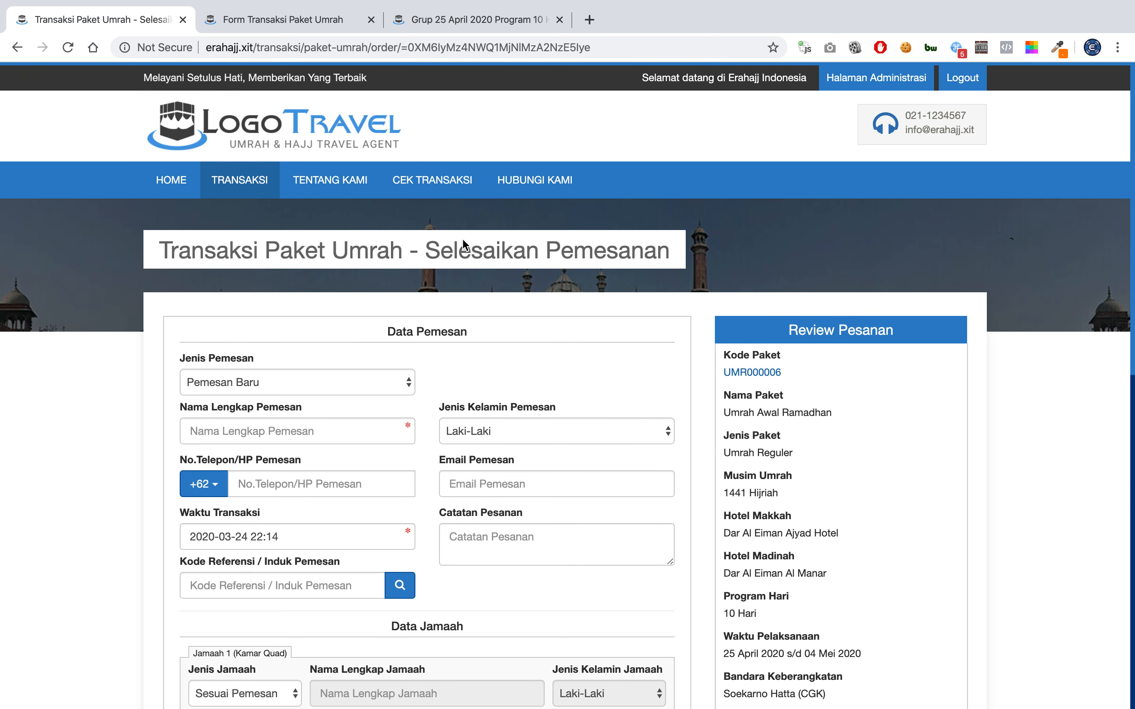